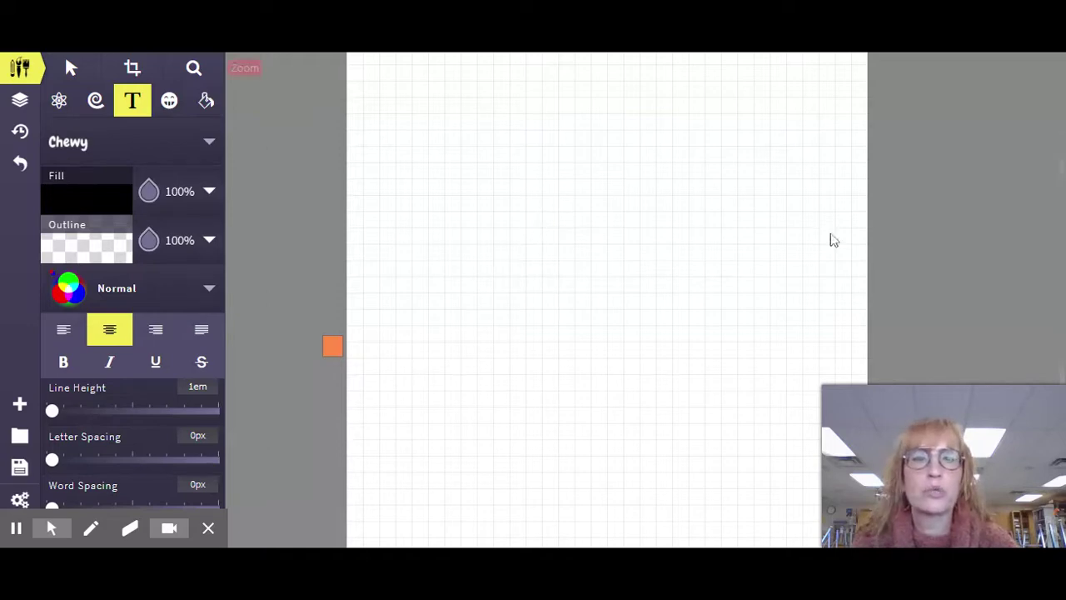
Step: Start a new canvas setup, then dismiss it without creating a canvas
click(18, 406)
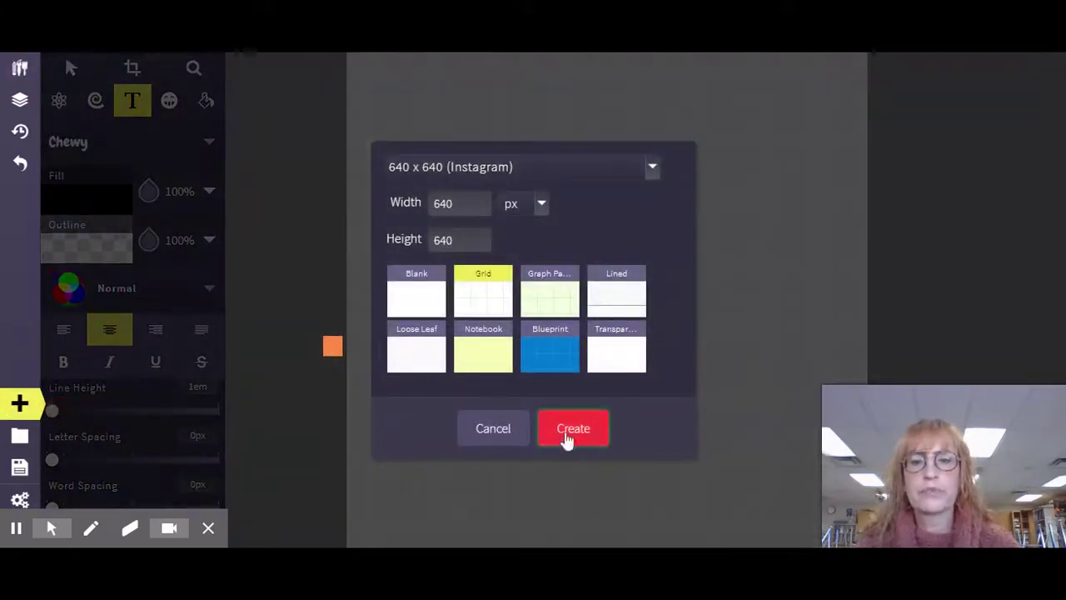
mouse_move(169, 528)
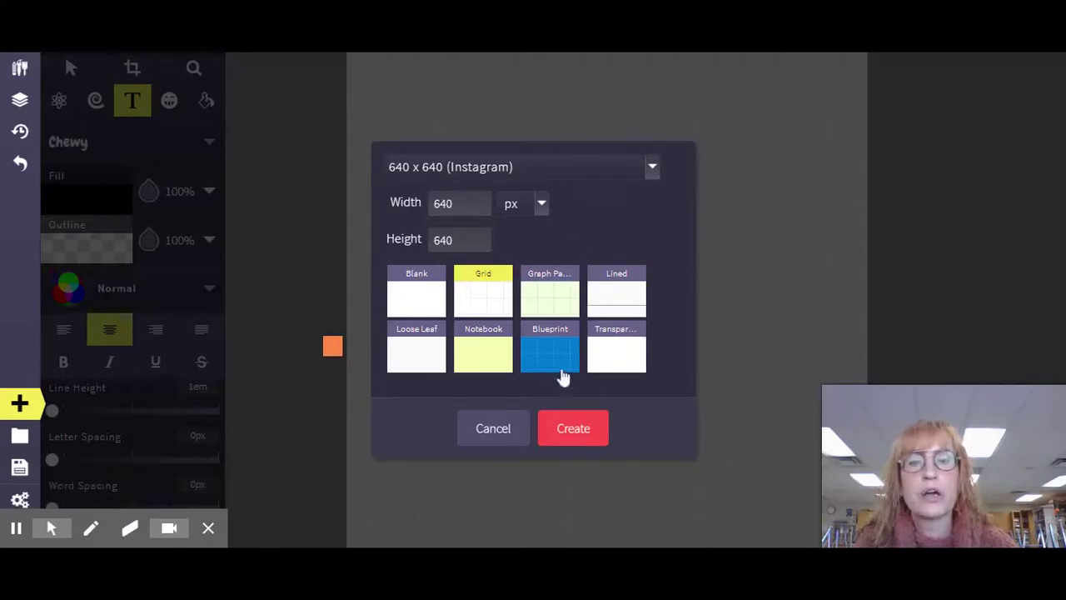
click(497, 433)
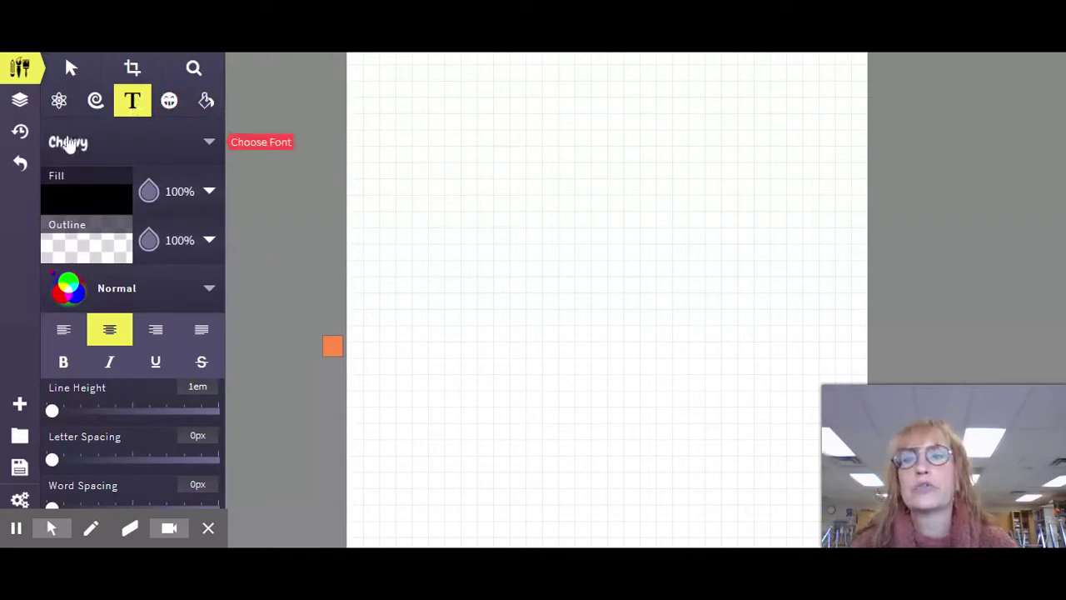
click(210, 146)
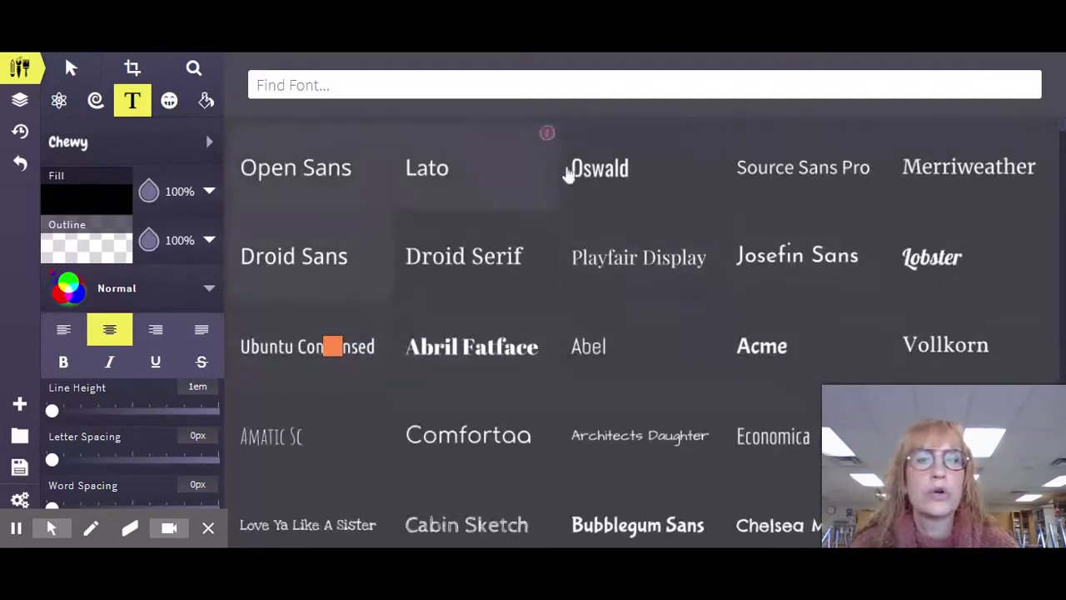
scroll(592, 340, down, 5)
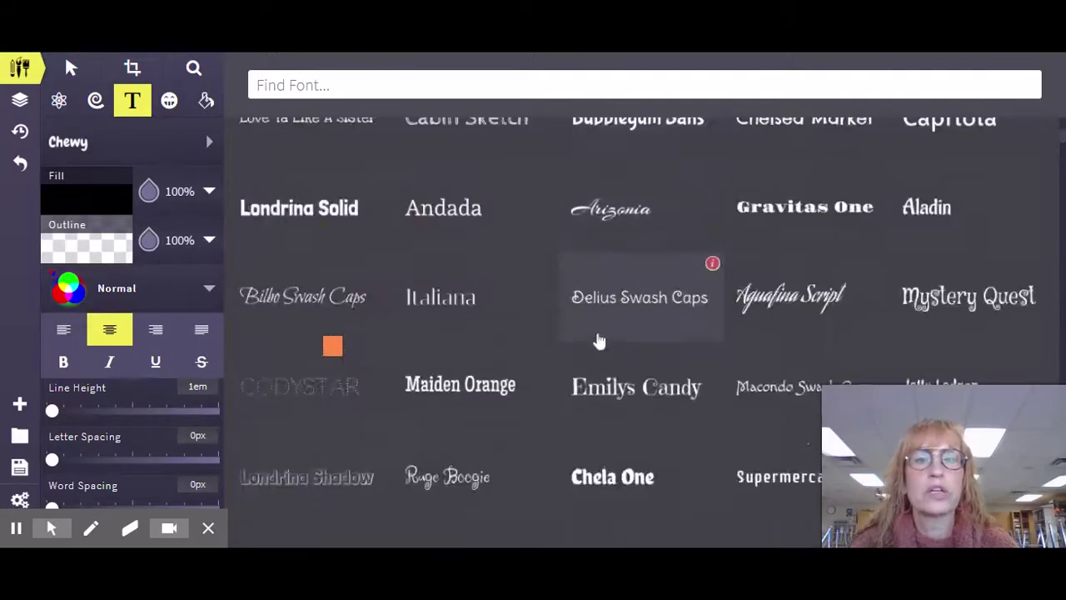
scroll(586, 345, down, 10)
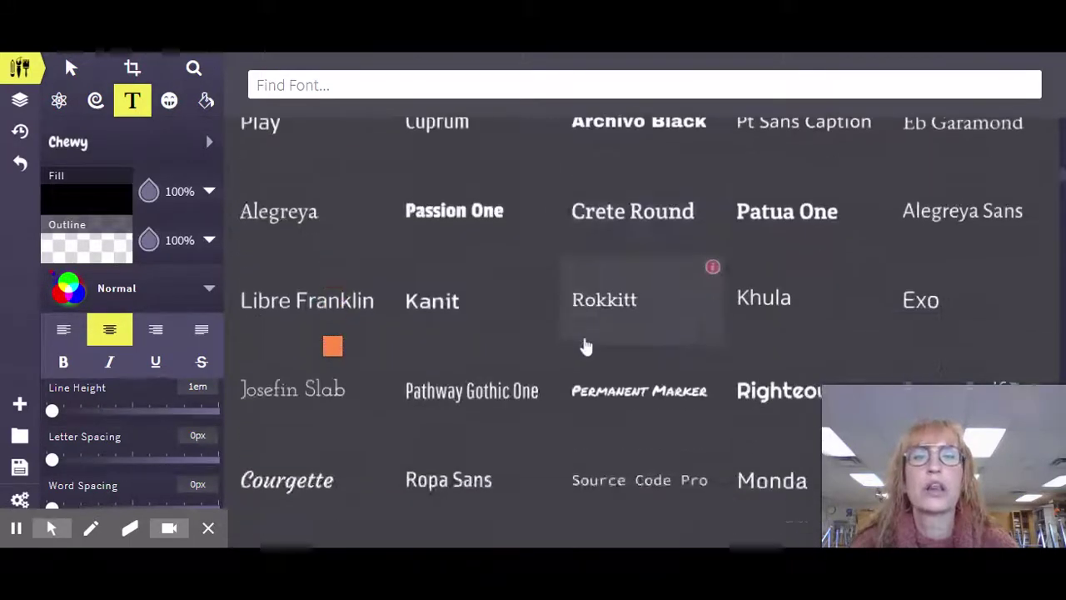
scroll(587, 342, down, 10)
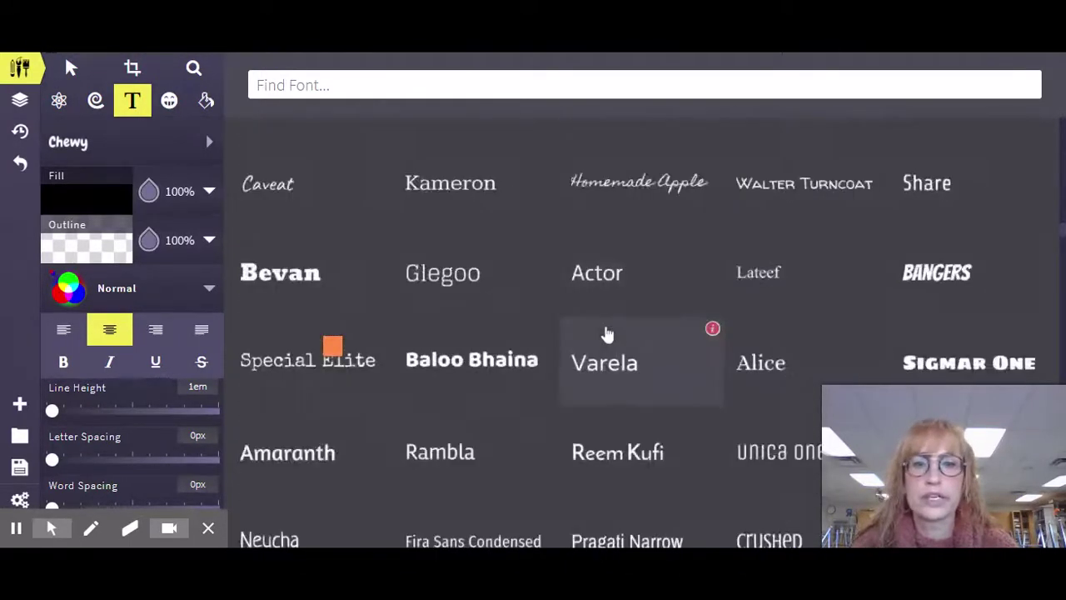
scroll(595, 337, down, 10)
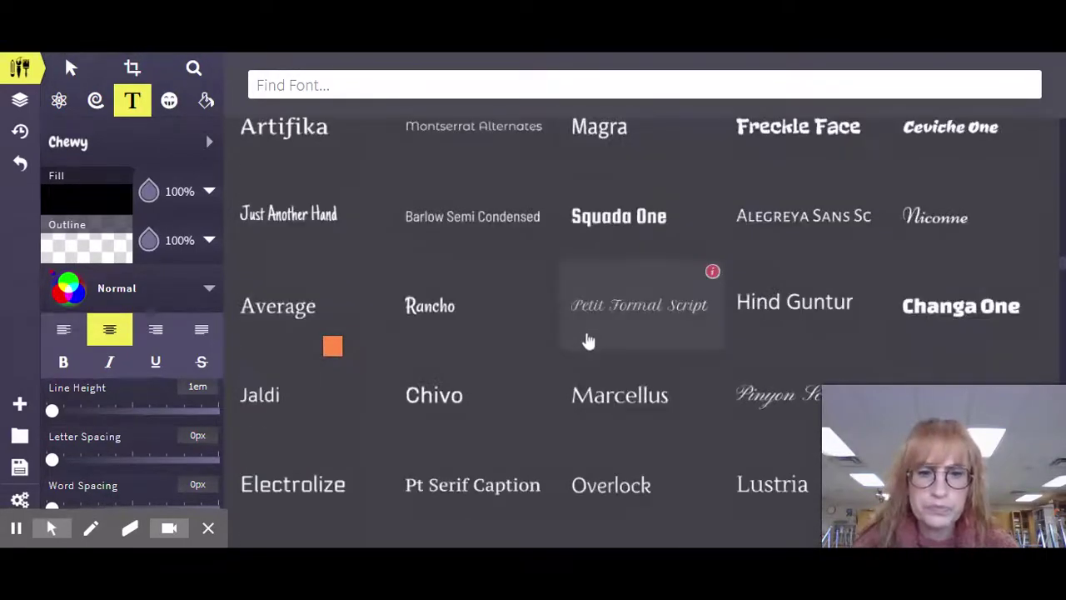
scroll(585, 344, up, 10)
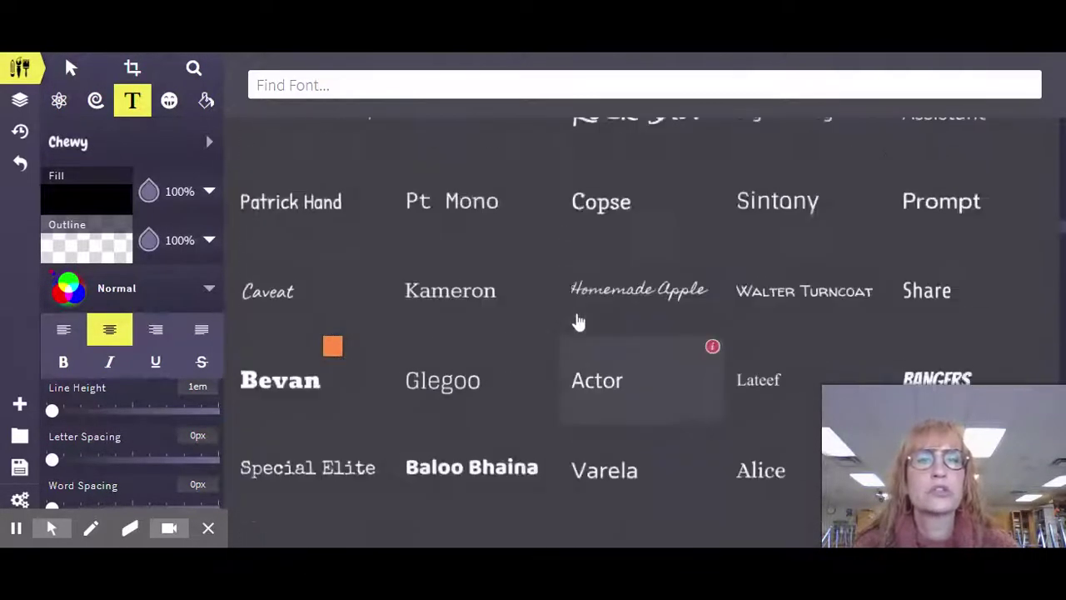
scroll(587, 316, up, 15)
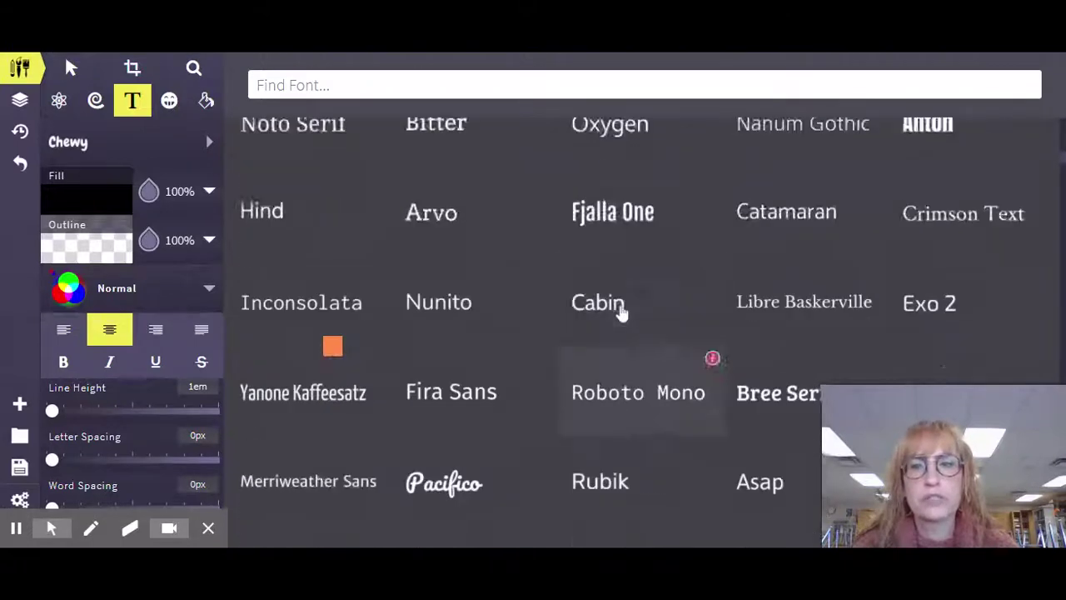
scroll(621, 312, down, 15)
scroll(620, 313, up, 4)
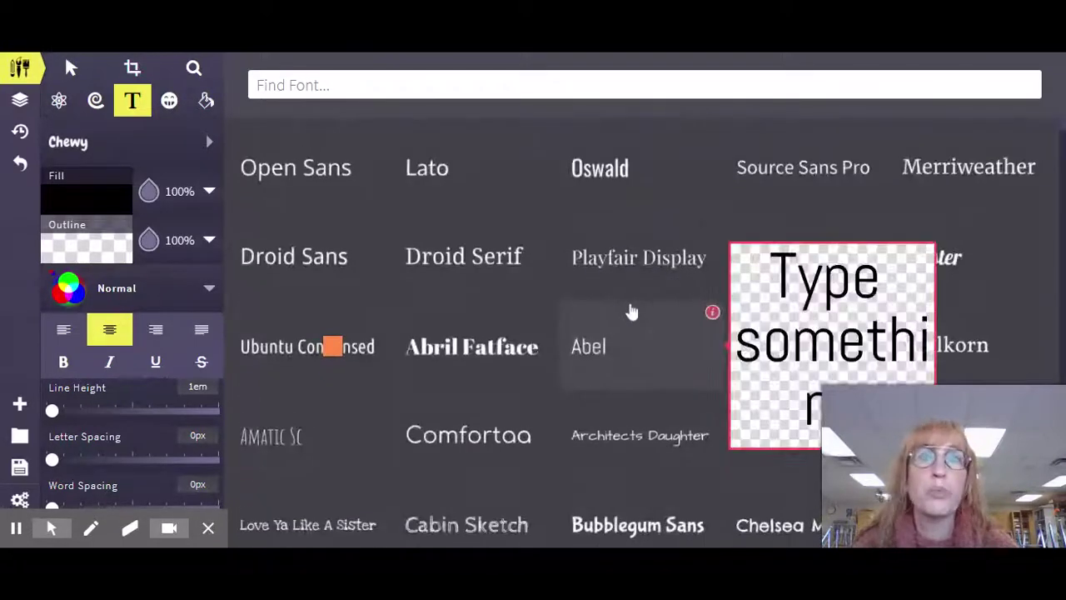
mouse_move(433, 328)
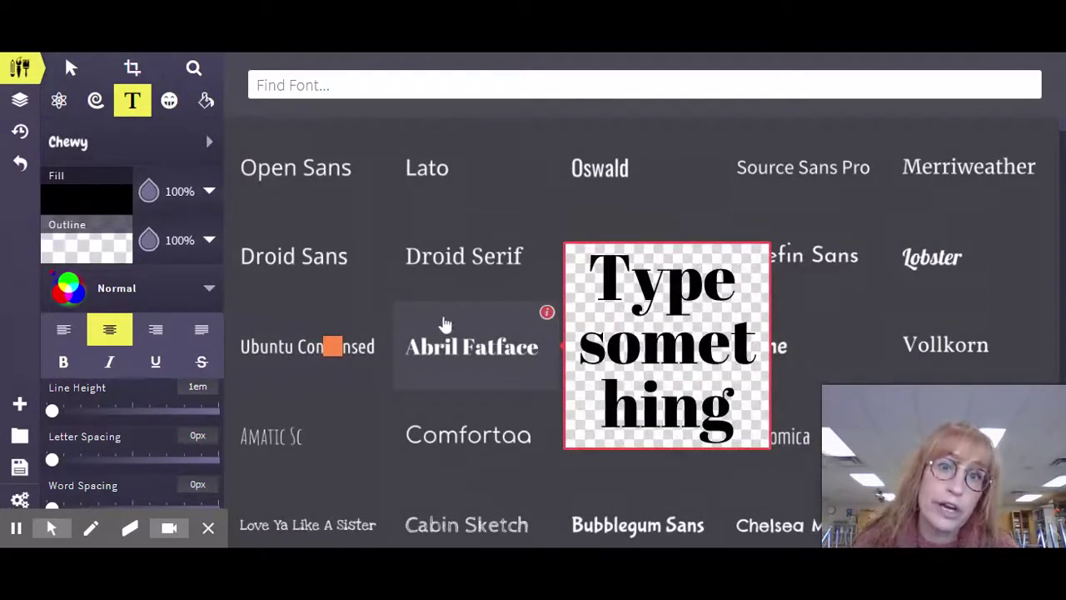
mouse_move(435, 302)
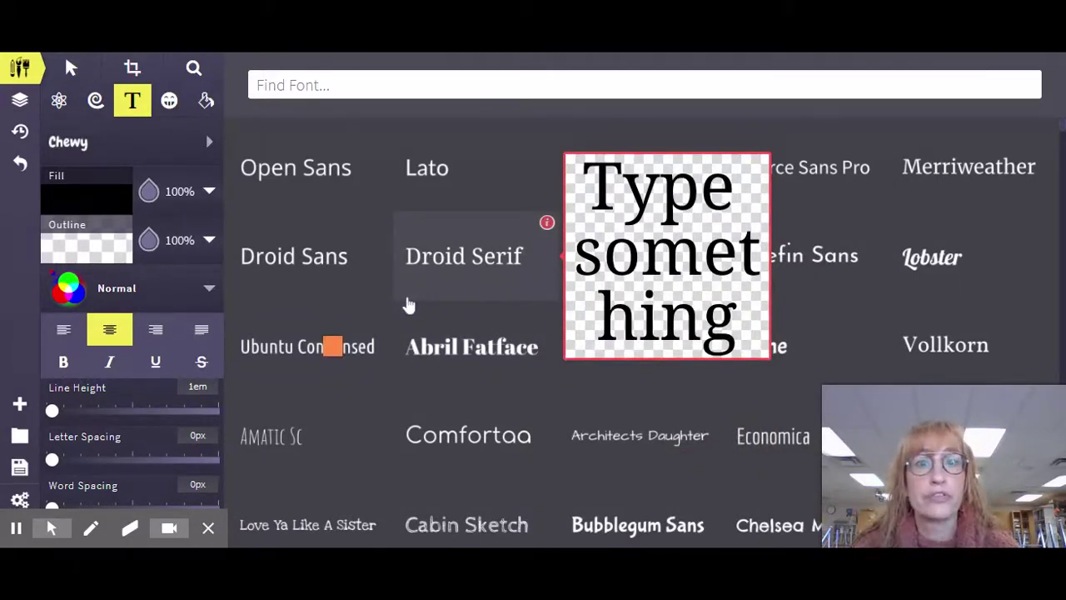
mouse_move(377, 333)
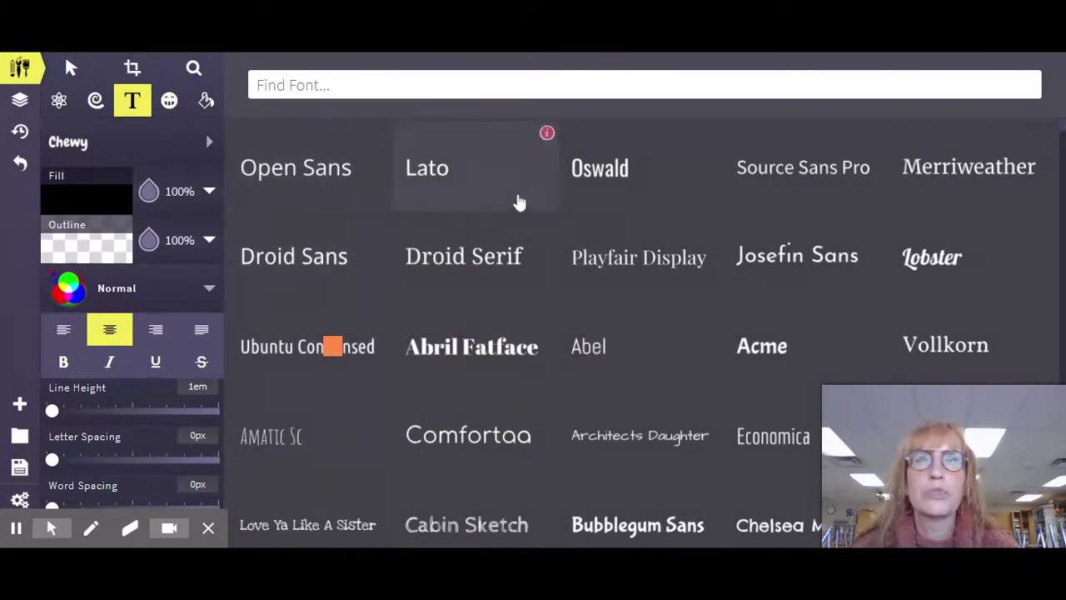
mouse_move(522, 201)
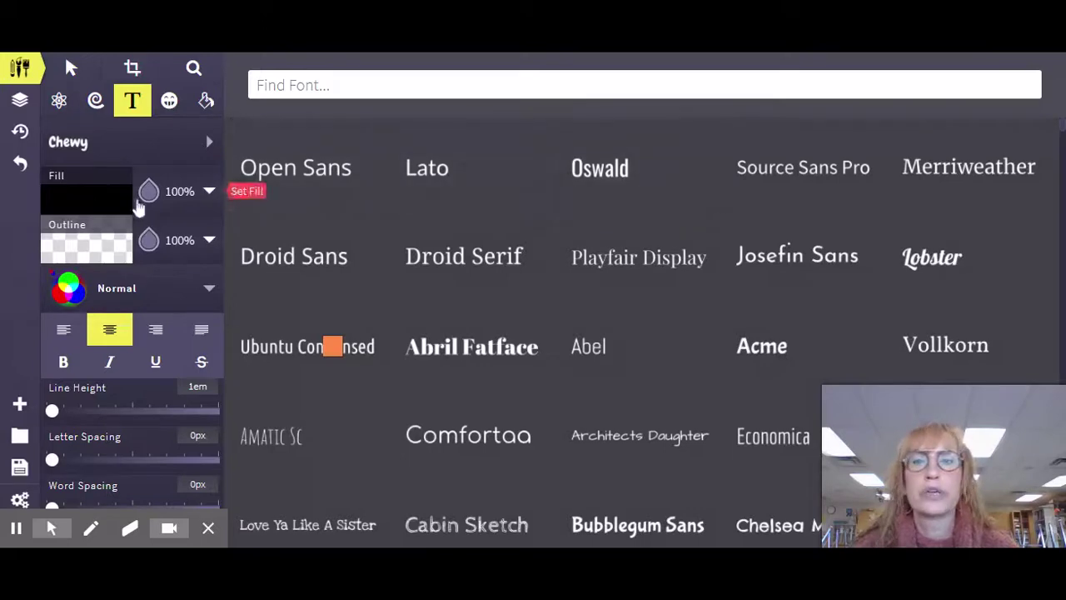
mouse_move(283, 175)
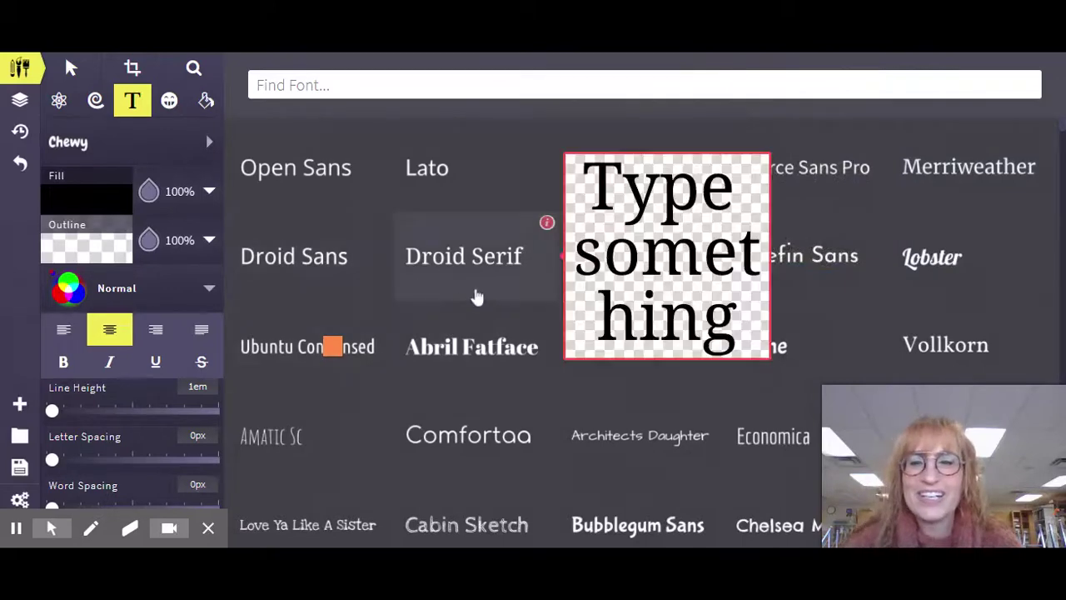
Step: Preview Audiowide and Arizonia in the font list, then close it and keep Chewy
scroll(492, 341, down, 3)
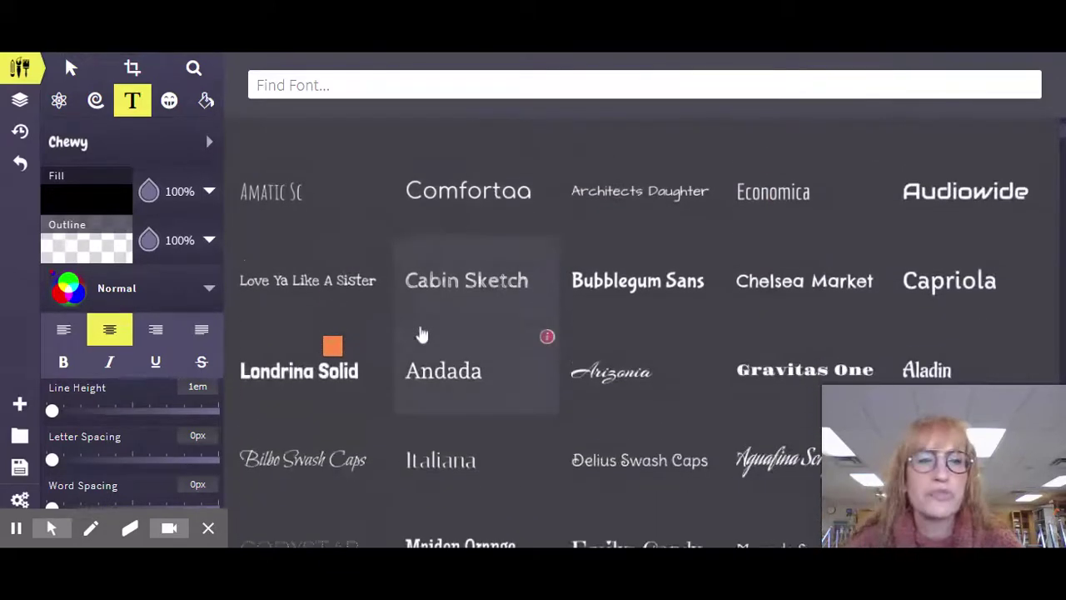
mouse_move(959, 204)
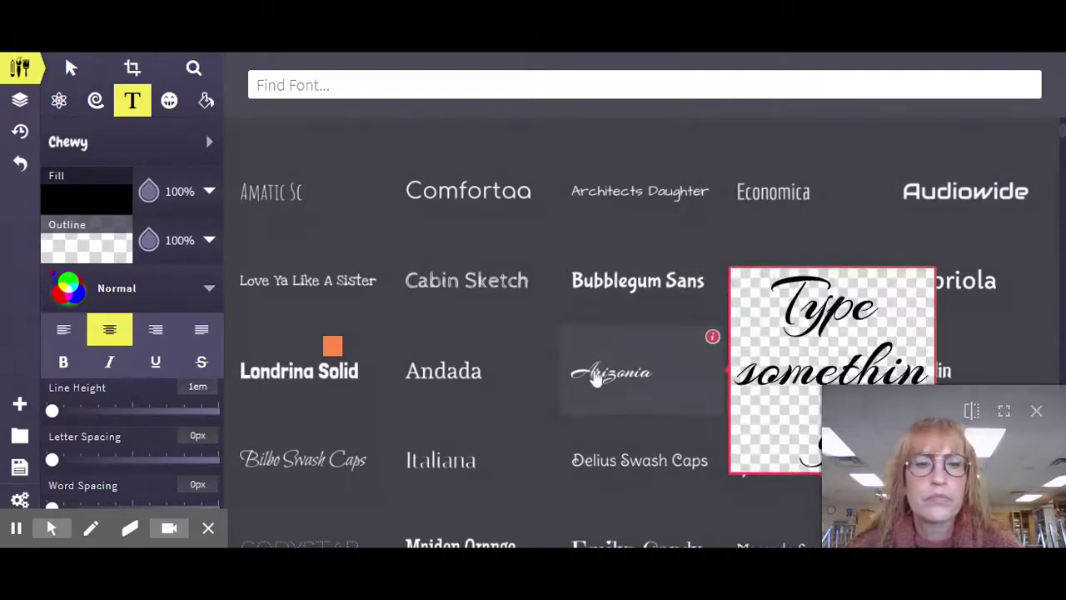
scroll(596, 379, down, 1)
scroll(596, 379, down, 1)
mouse_move(610, 215)
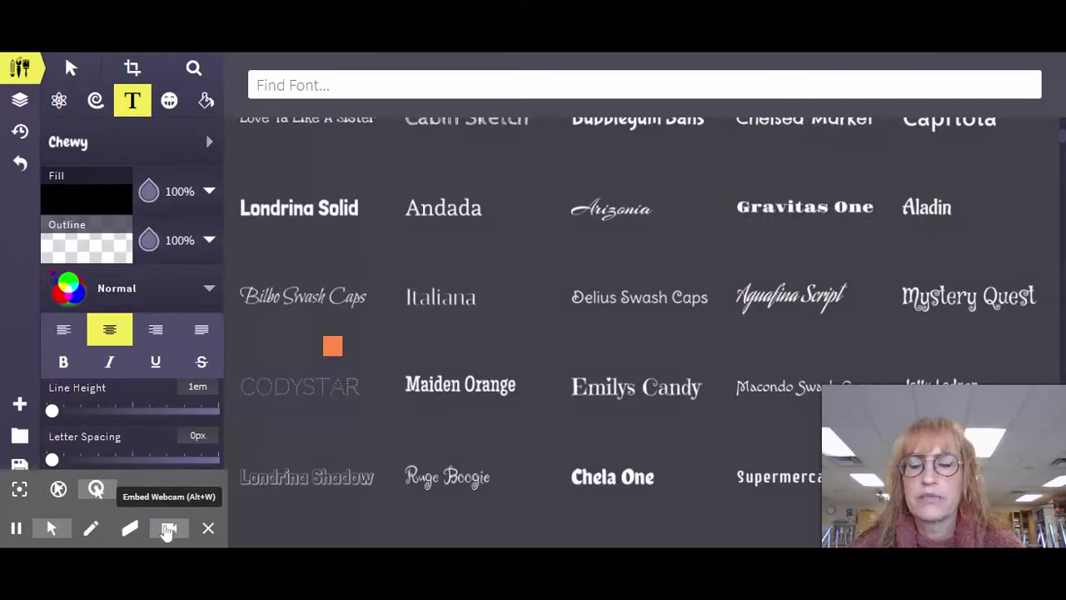
click(167, 531)
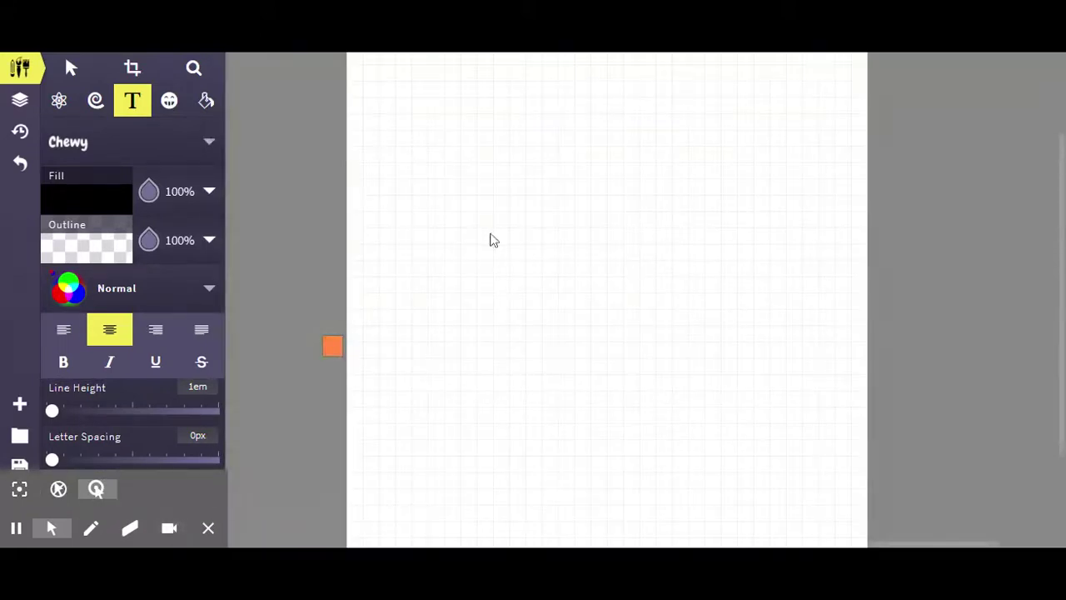
click(167, 531)
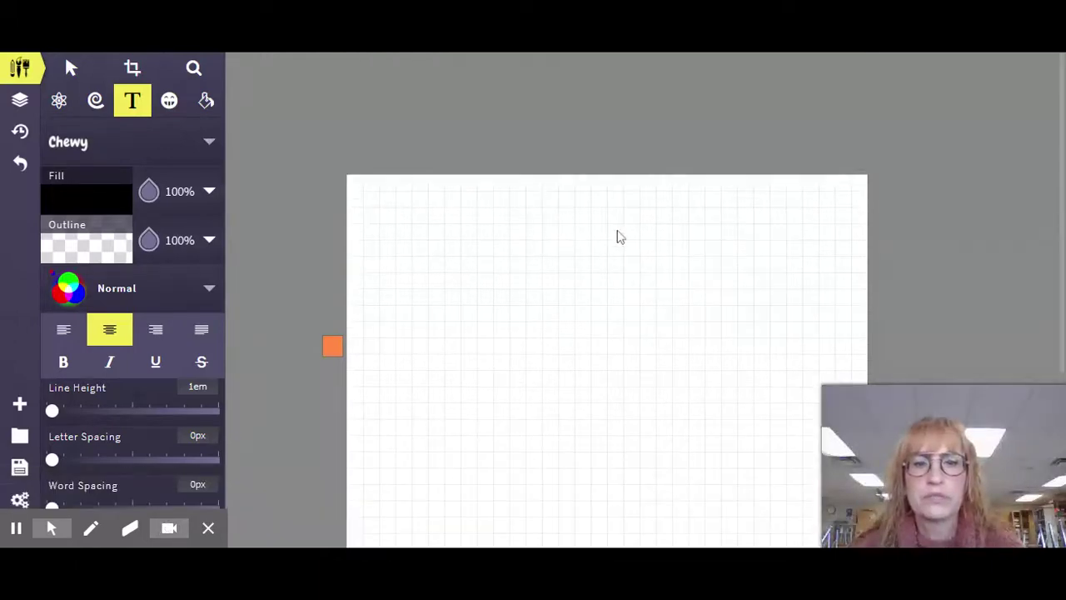
Step: Reopen the font list and scroll down to the Great Vibes and Cookie previews
click(209, 141)
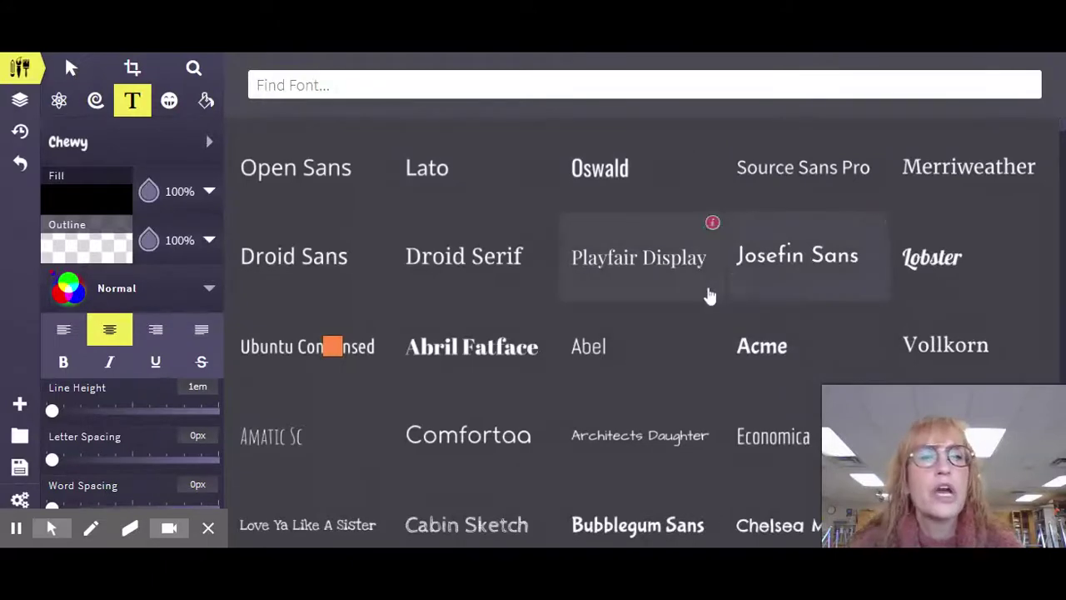
scroll(706, 283, down, 2)
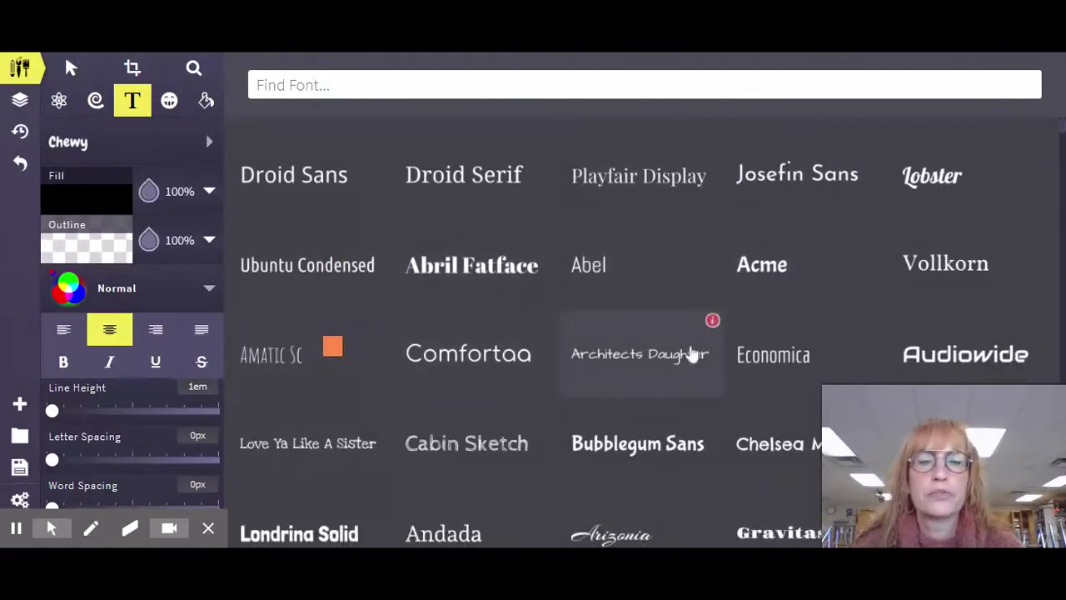
scroll(574, 402, down, 3)
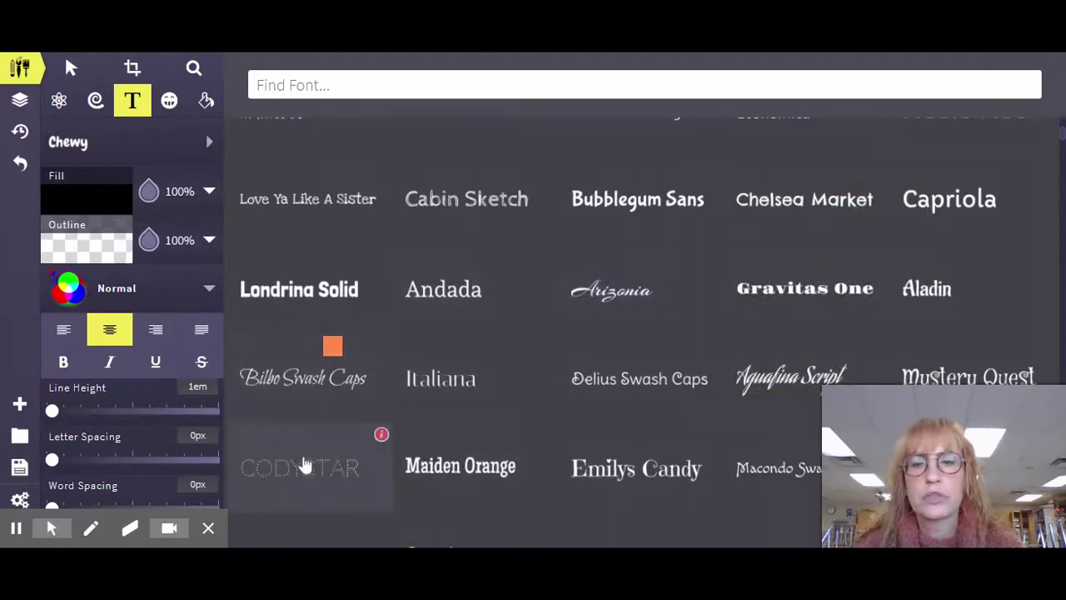
mouse_move(297, 469)
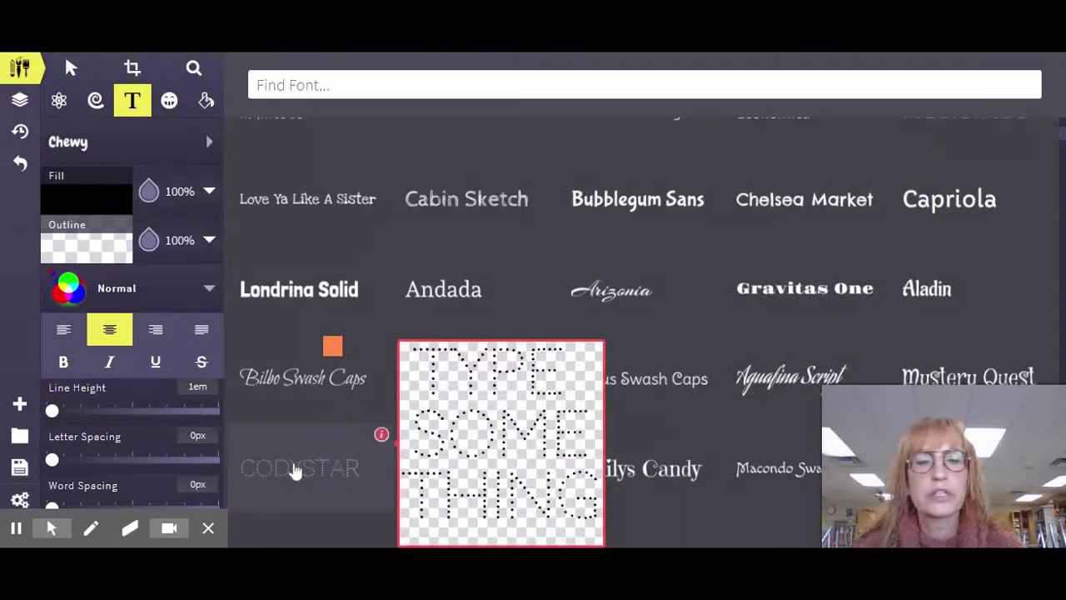
mouse_move(639, 477)
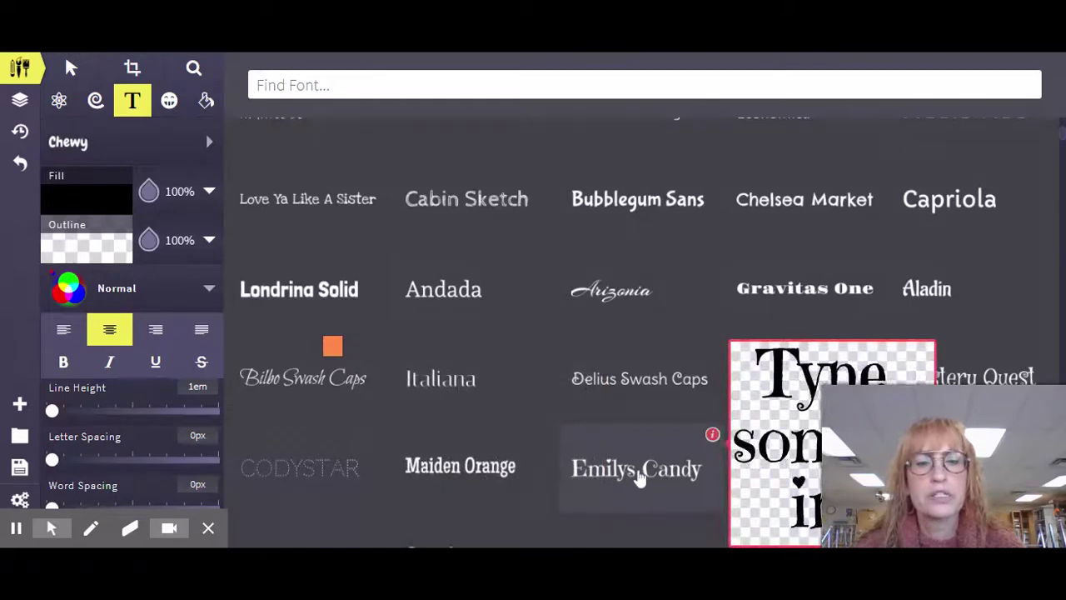
scroll(639, 477, down, 2)
mouse_move(614, 304)
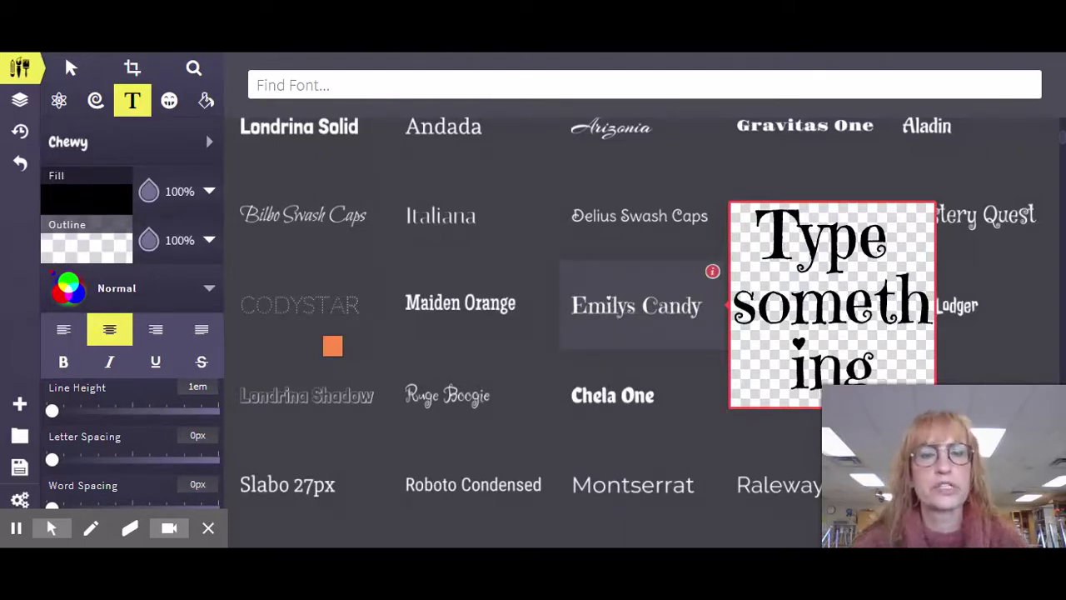
scroll(623, 328, down, 8)
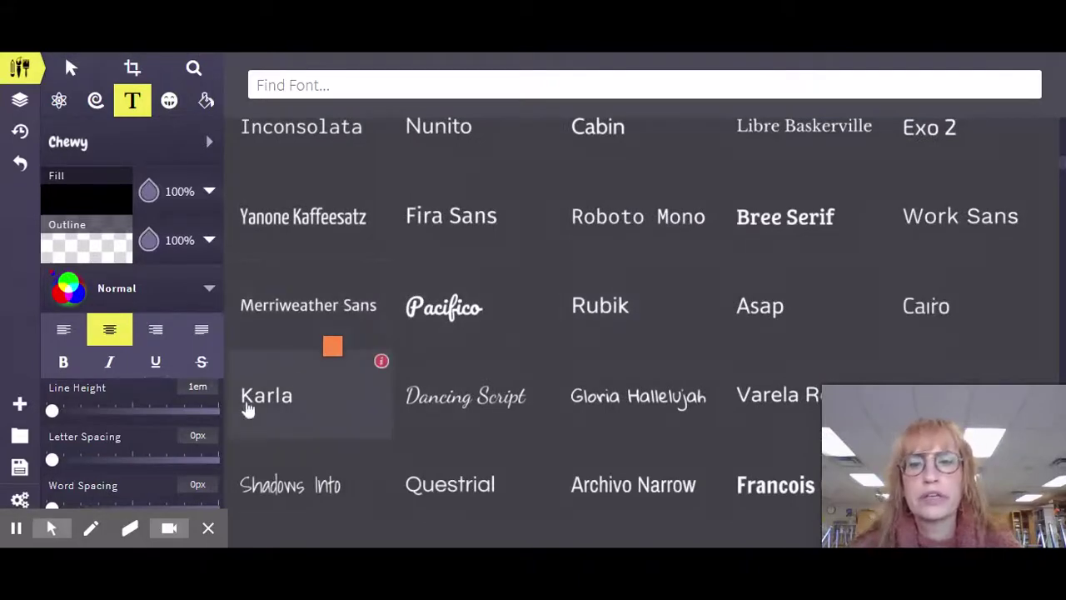
scroll(623, 393, down, 3)
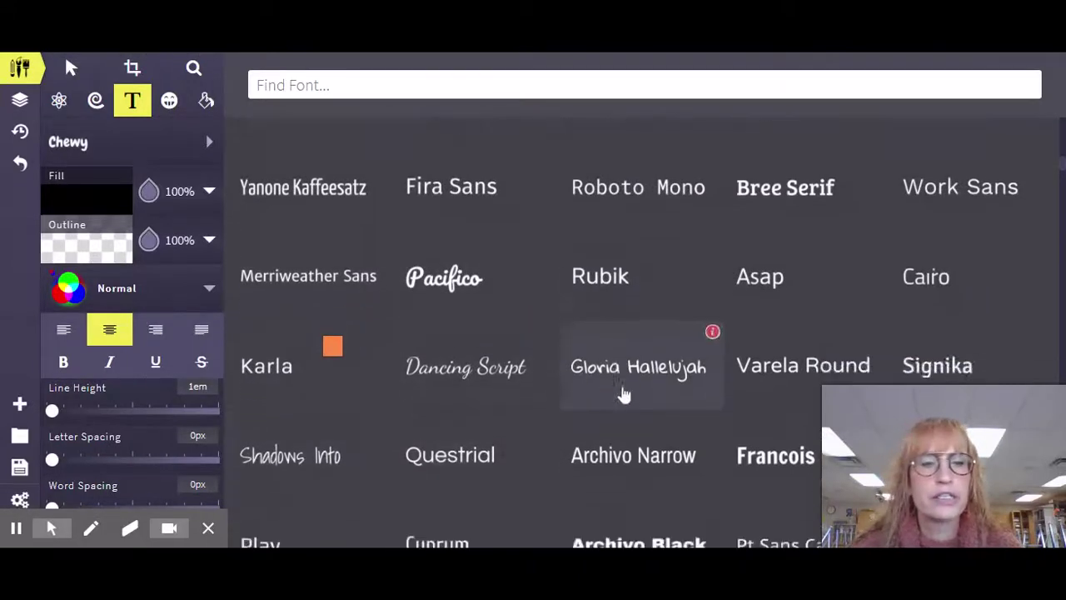
scroll(624, 393, down, 4)
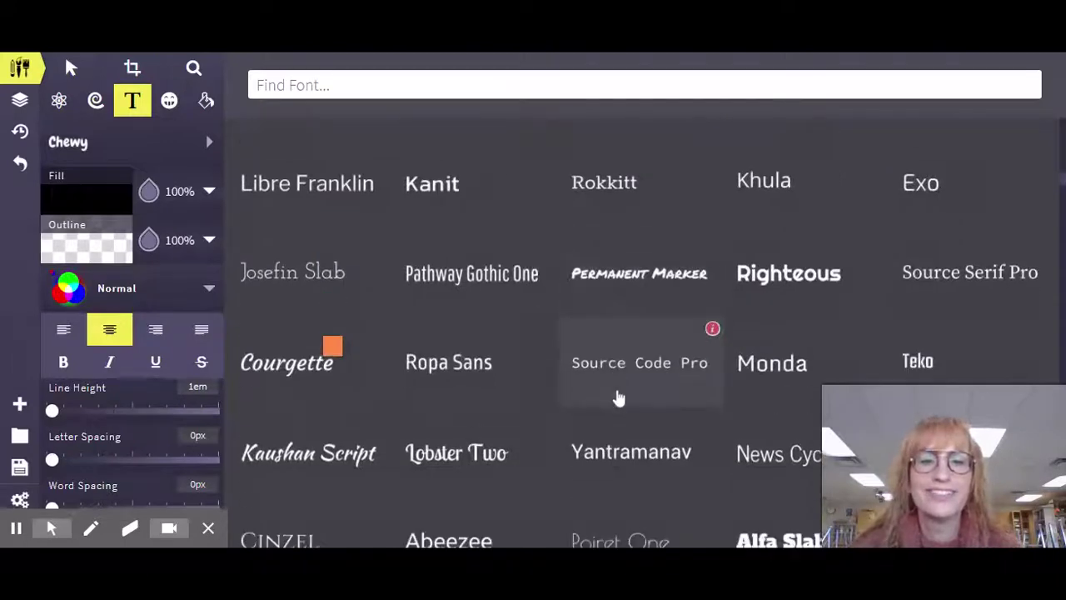
scroll(575, 338, down, 4)
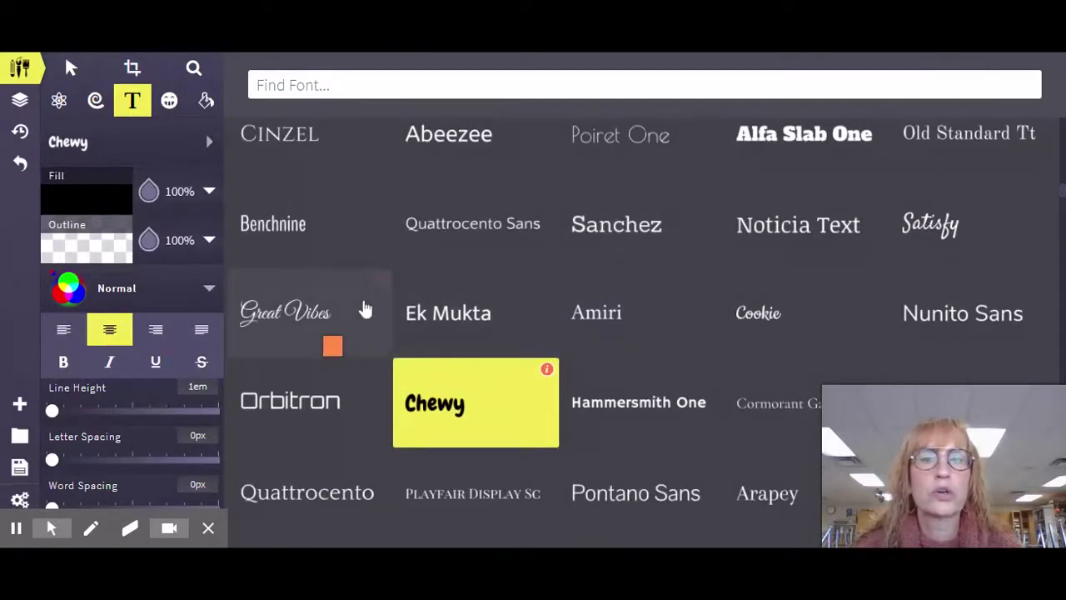
mouse_move(529, 230)
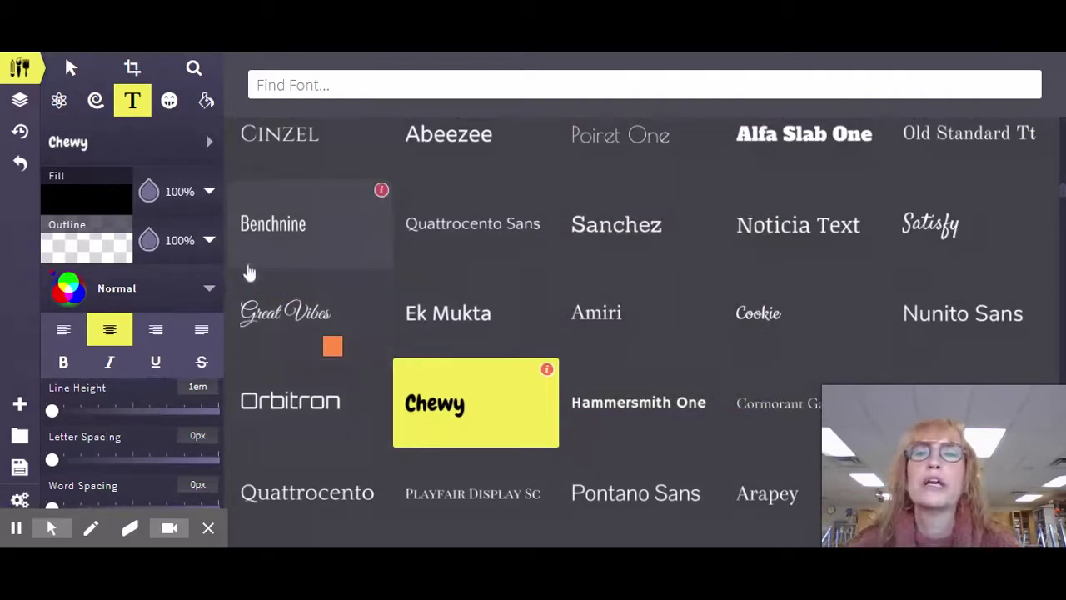
Step: Choose Great Vibes, add a text box and type 'Let's get 2020 over with.'
click(275, 318)
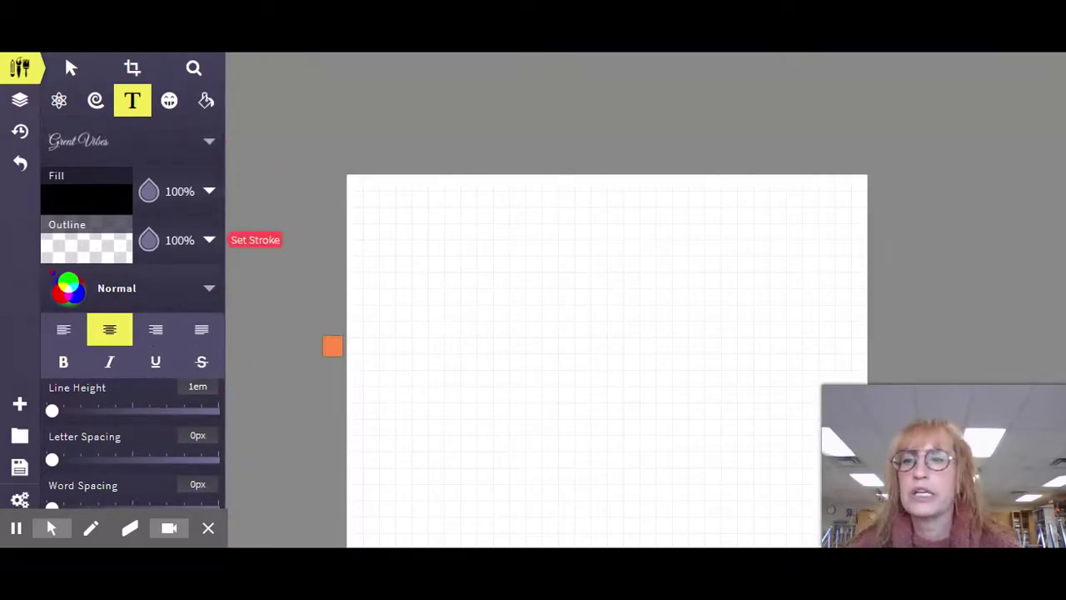
click(461, 273)
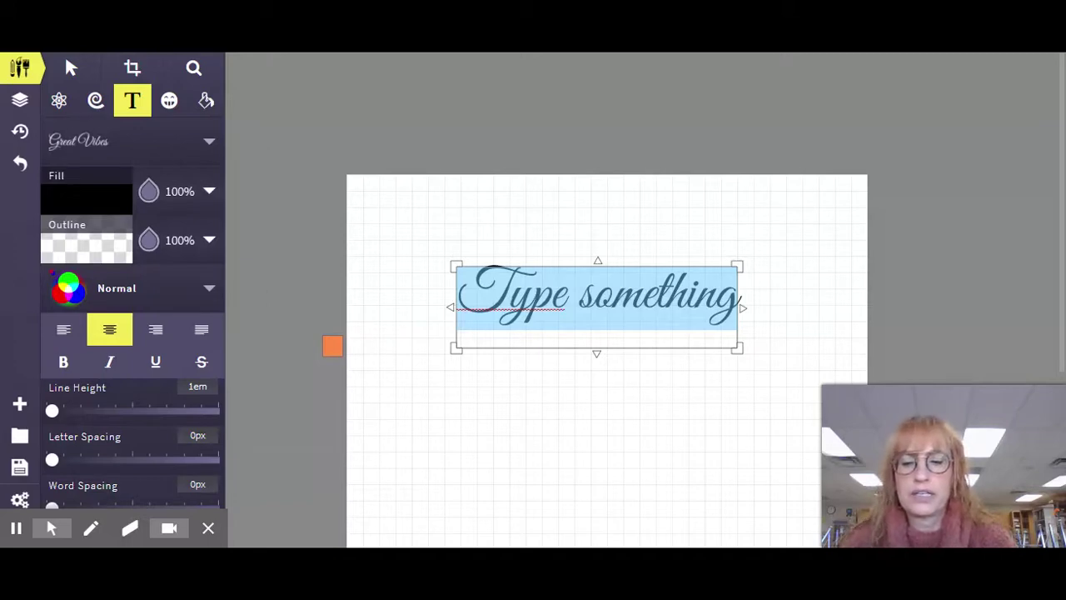
text(Let's )
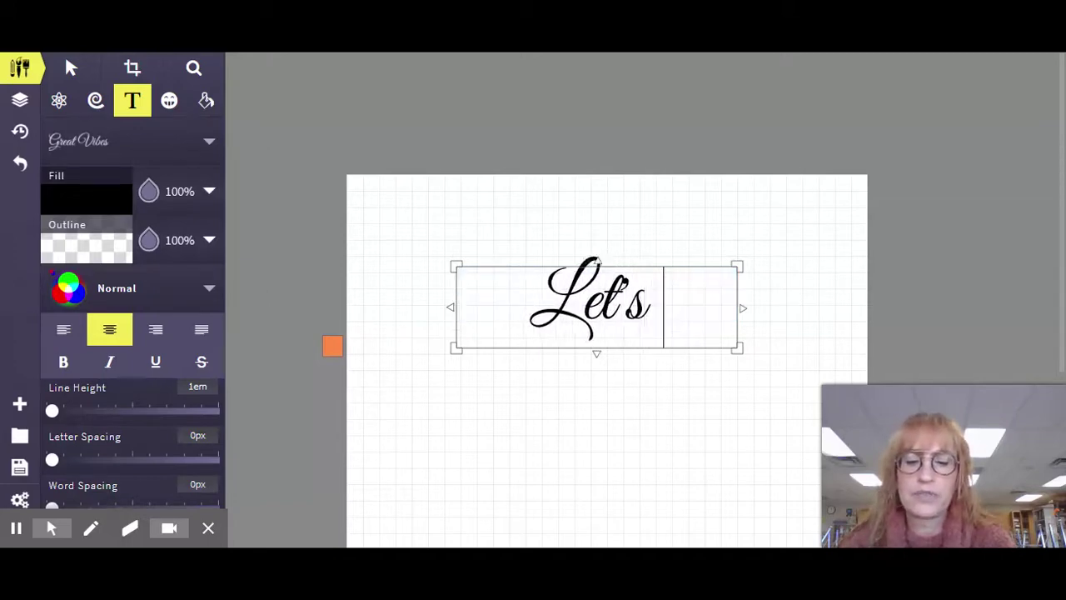
text(get 2020)
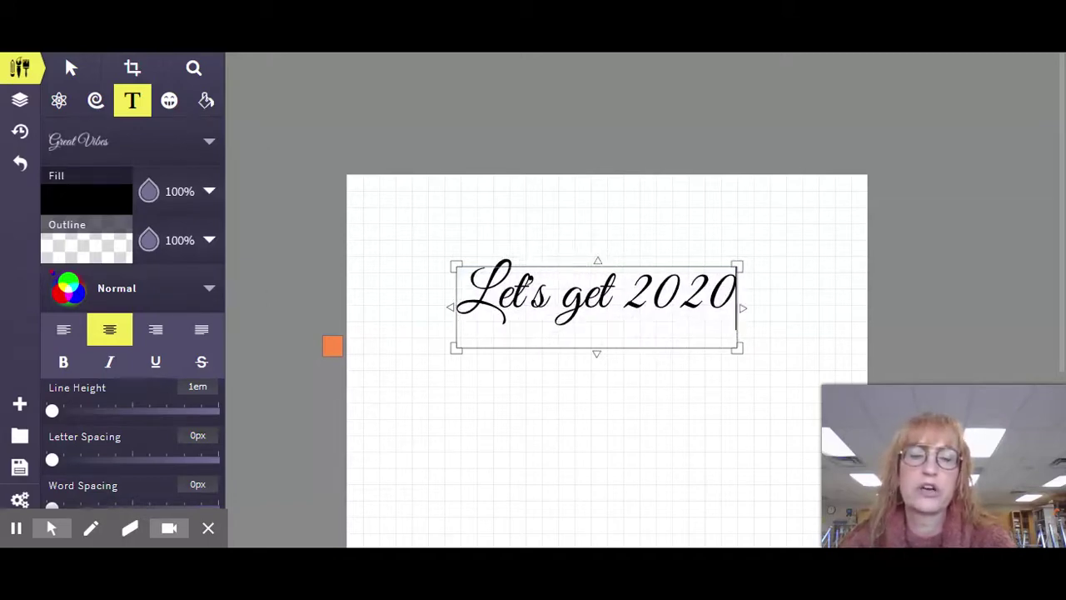
text( over)
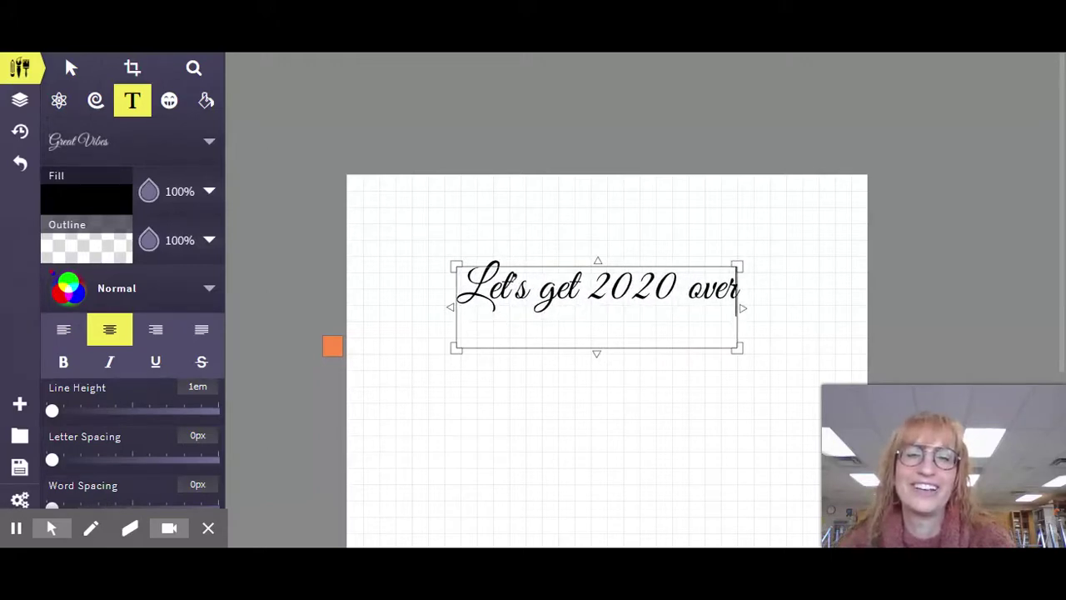
text( with.)
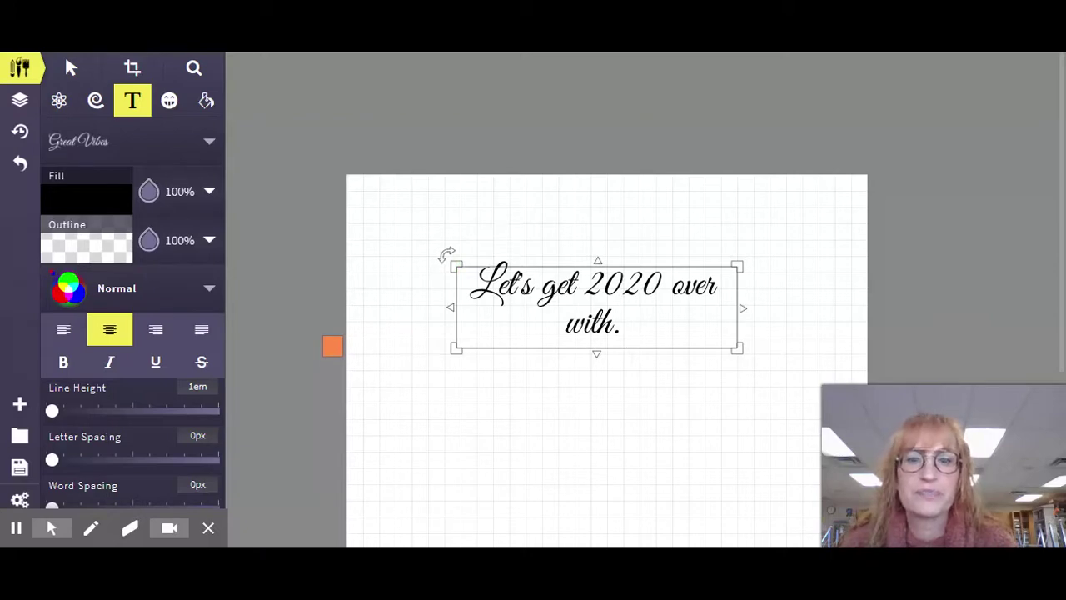
Step: Resize the quote's box to about 202 px wide so it wraps onto two lines
drag(448, 305, 375, 307)
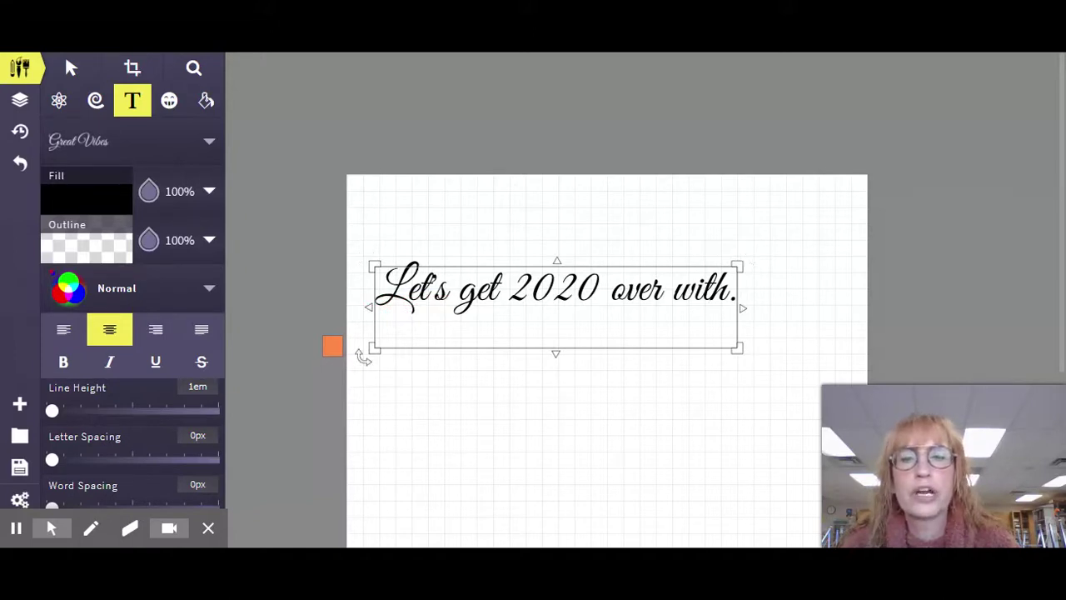
drag(367, 308, 527, 308)
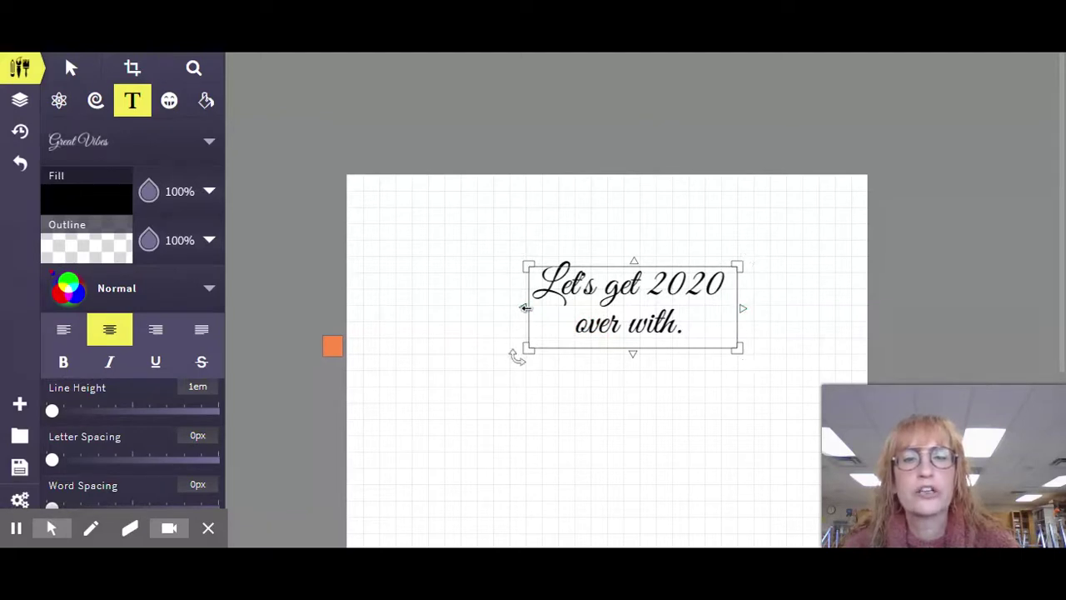
drag(525, 308, 497, 298)
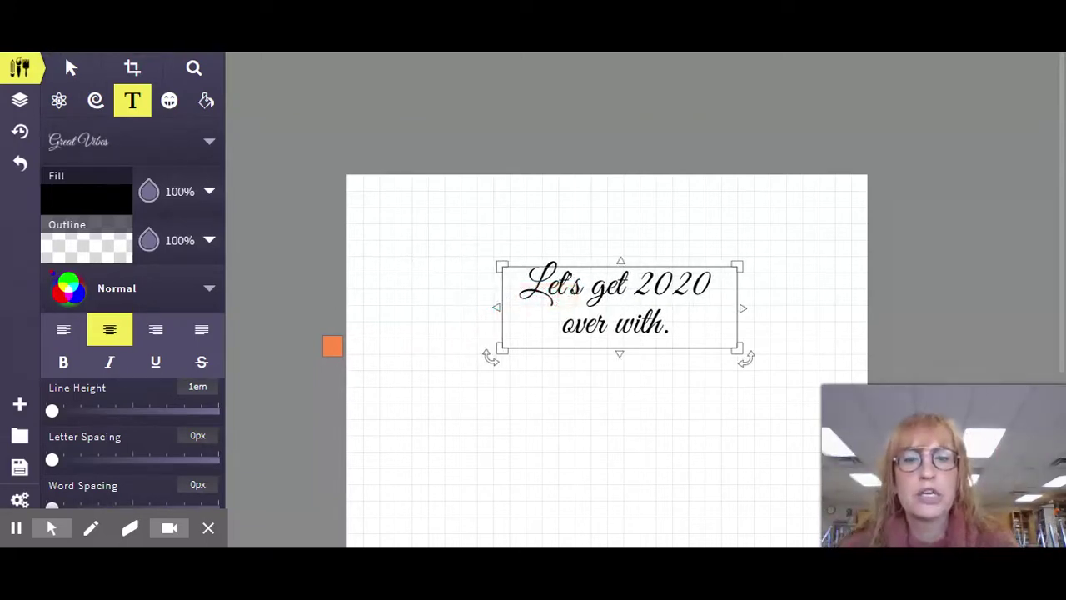
drag(499, 268, 416, 420)
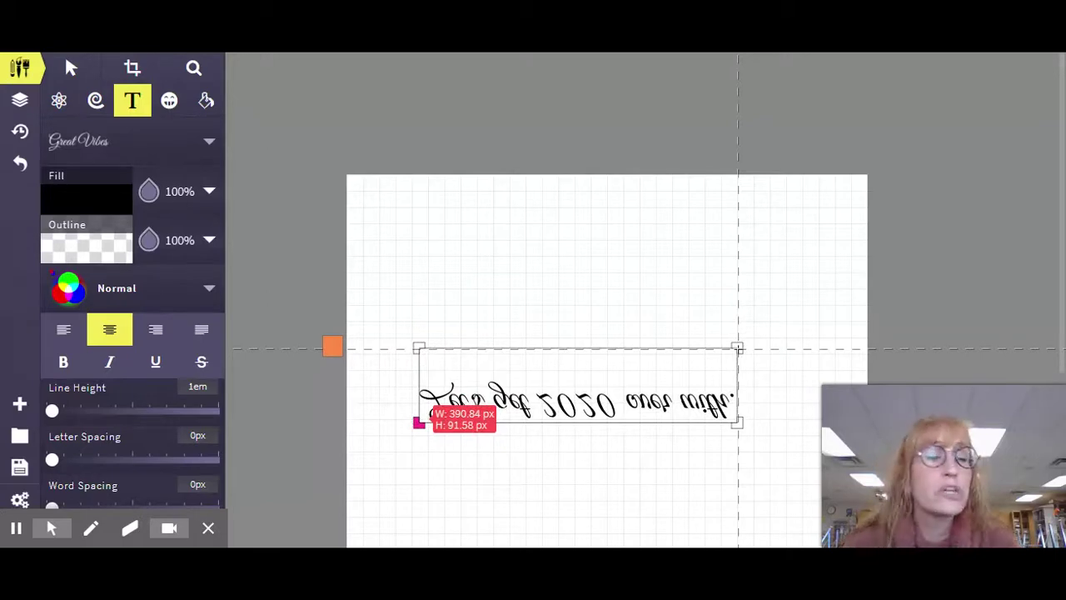
drag(416, 420, 571, 259)
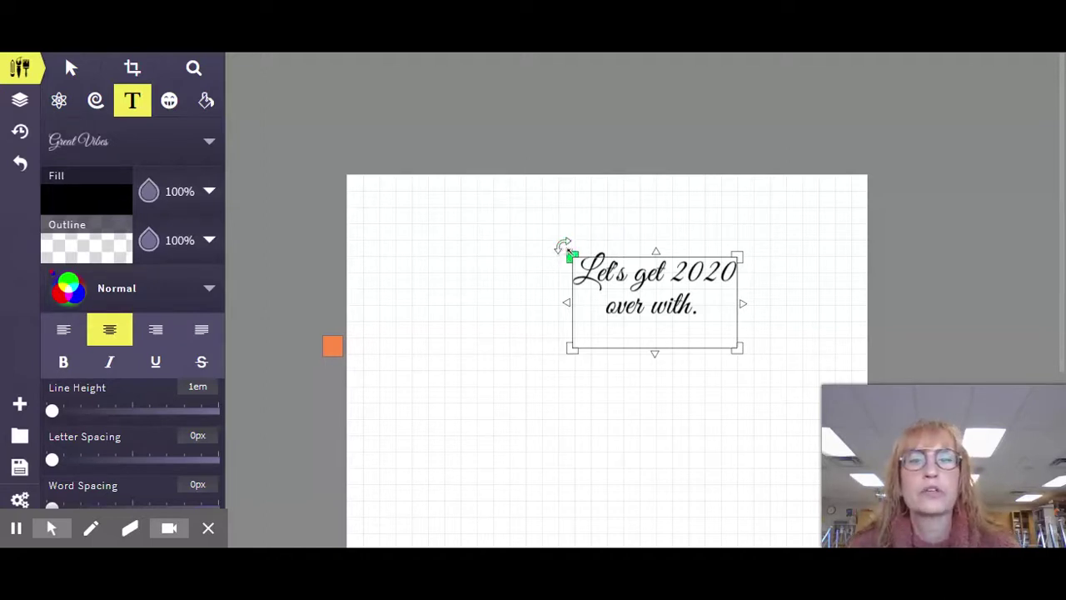
Step: Tilt the quote about 20 degrees upward and widen it onto one line
drag(562, 239, 525, 280)
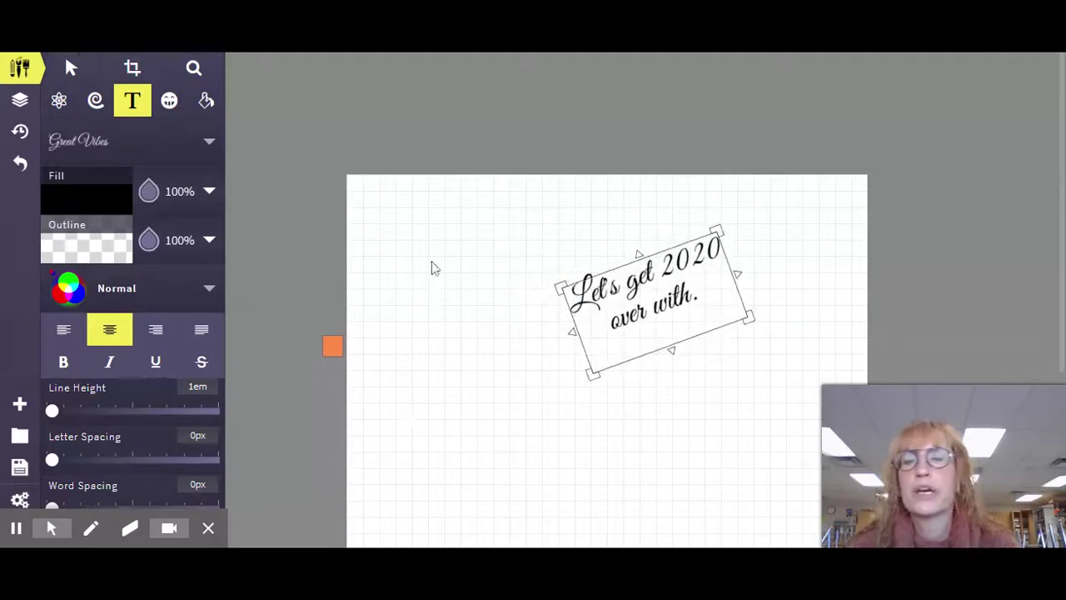
drag(592, 375, 470, 364)
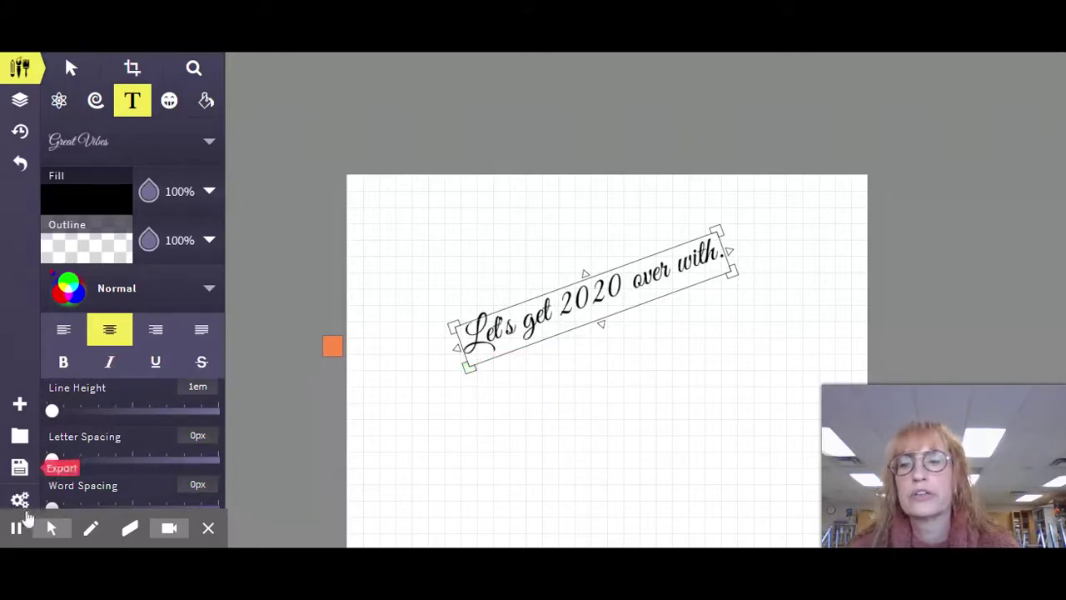
Step: Try enlarging the tilted quote, then undo the enlargement
click(20, 498)
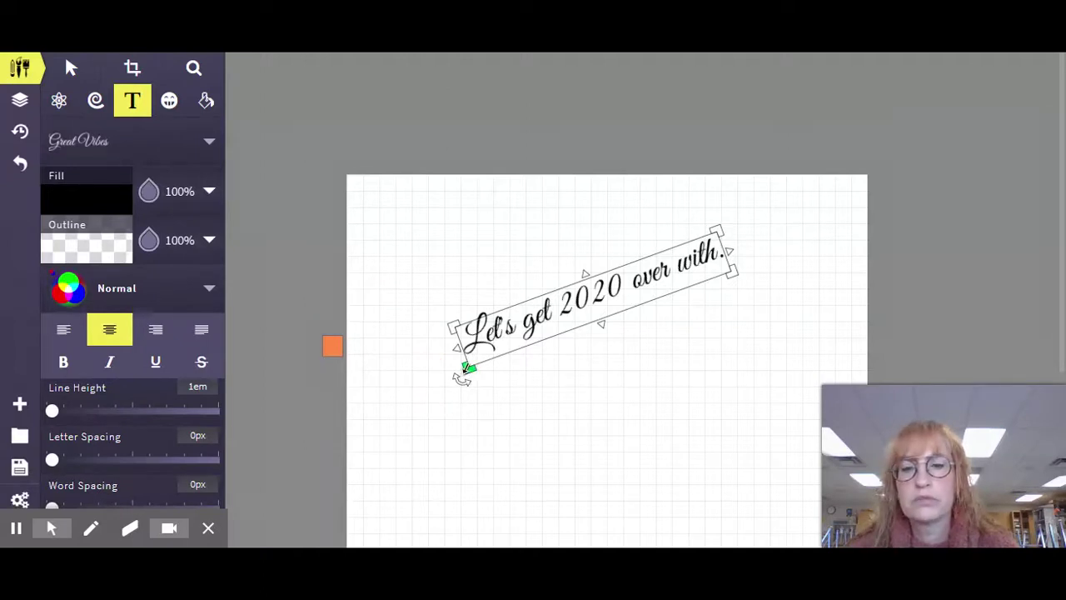
drag(465, 367, 359, 438)
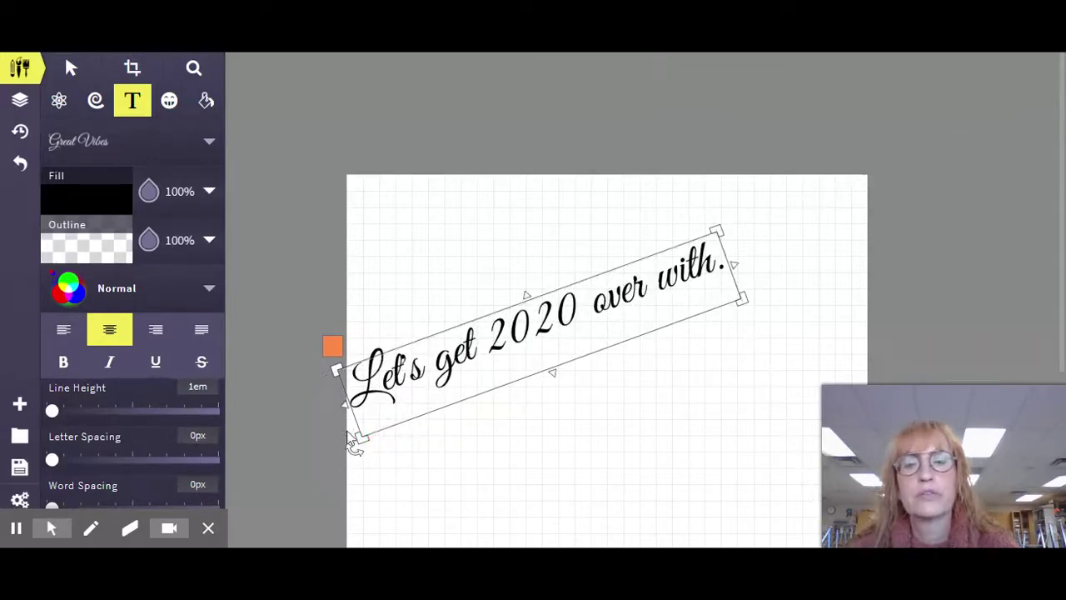
click(454, 358)
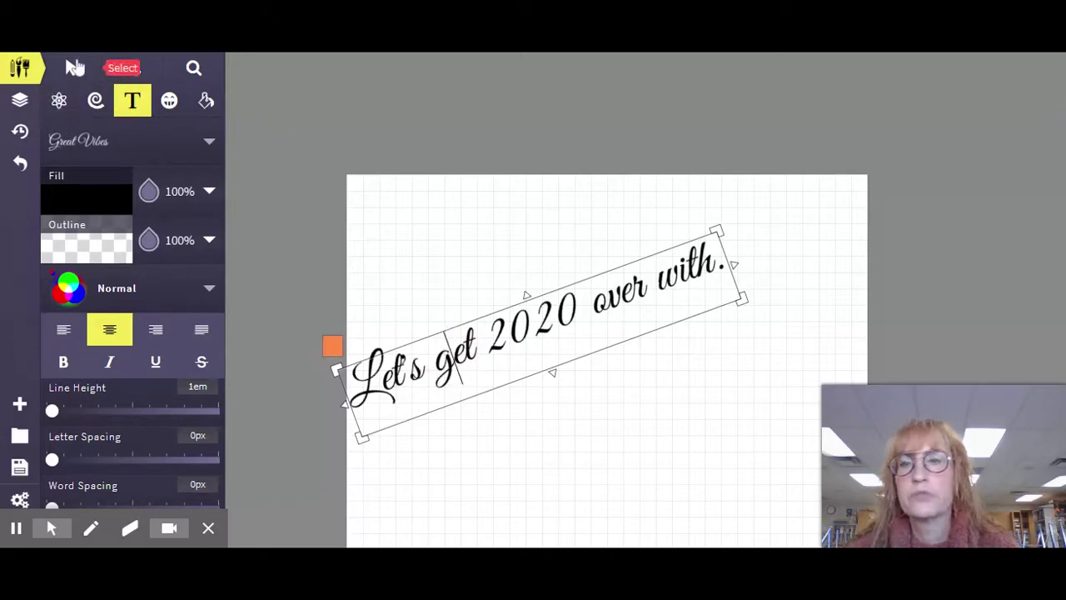
click(20, 164)
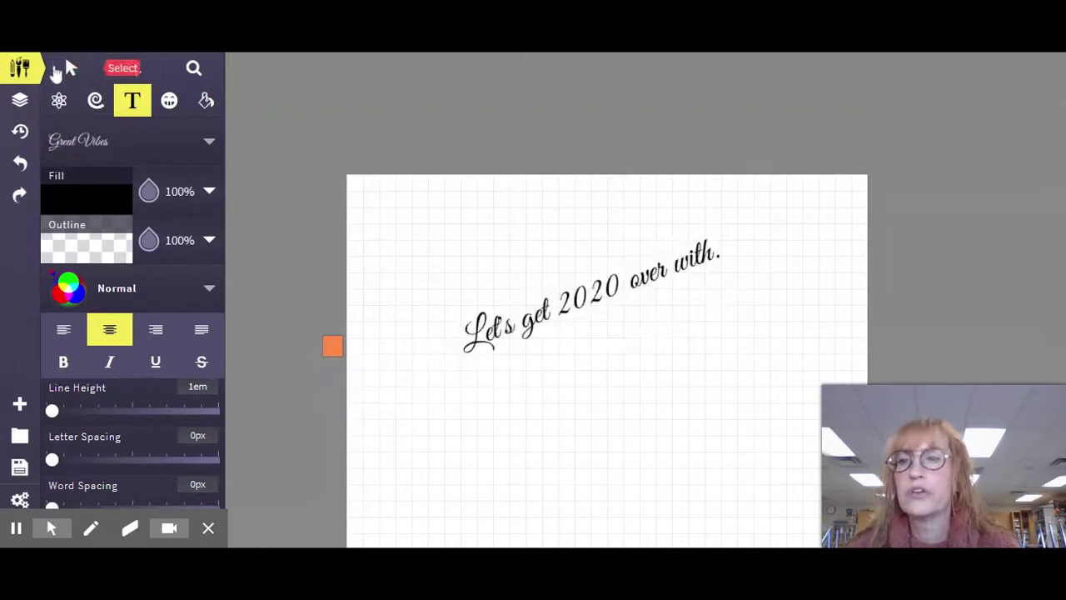
Step: Move the tilted quote higher and further left, then switch back to the Text tool
click(73, 69)
click(489, 328)
drag(553, 323, 501, 289)
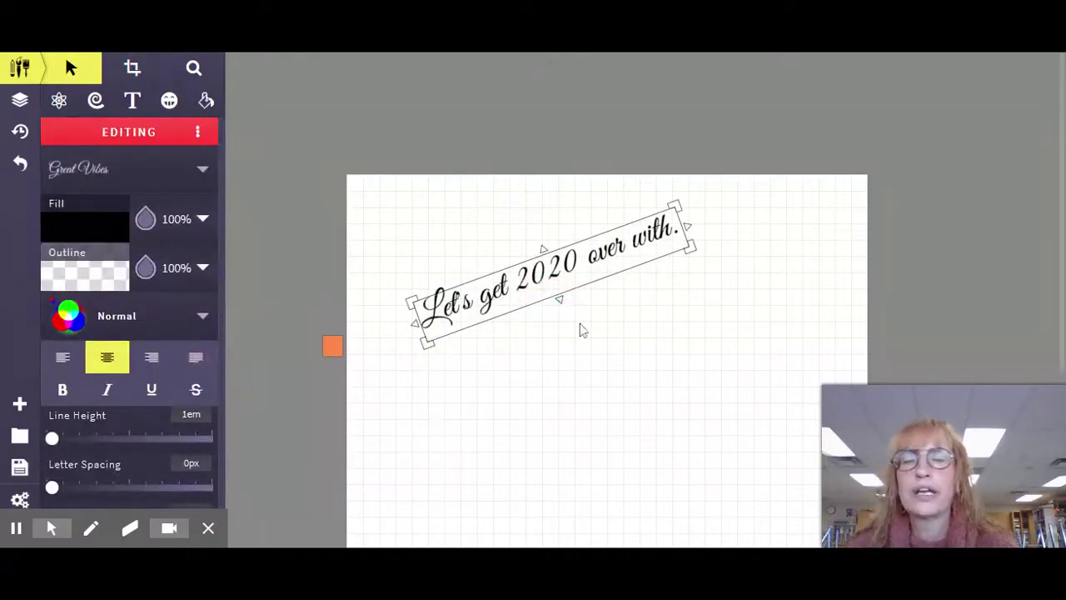
double_click(658, 248)
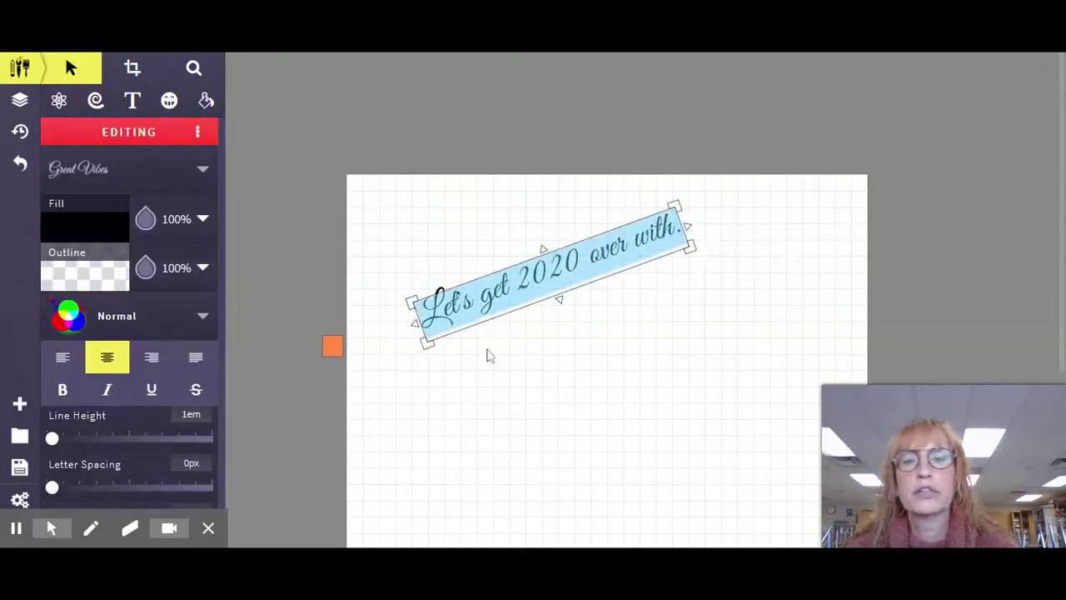
click(491, 352)
click(135, 100)
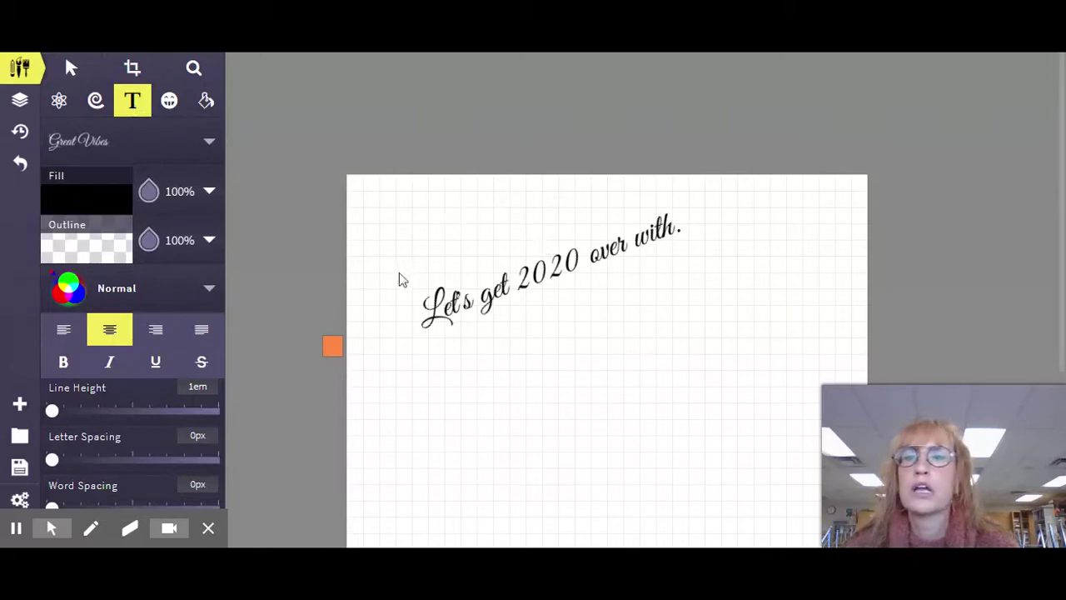
Step: Pick Oswald and place a new text box below the tilted quote
click(209, 141)
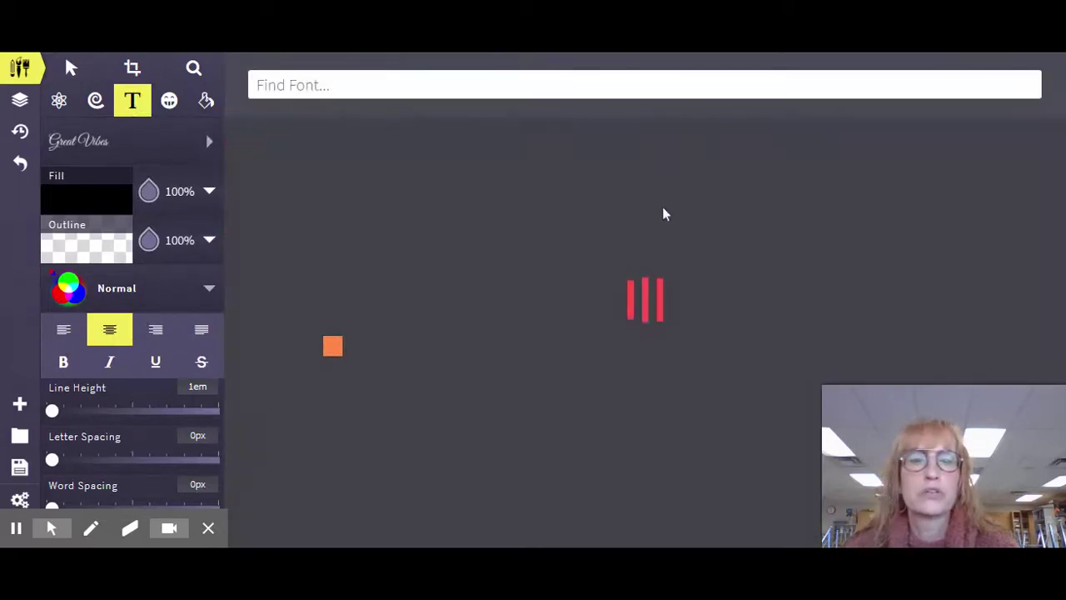
click(575, 186)
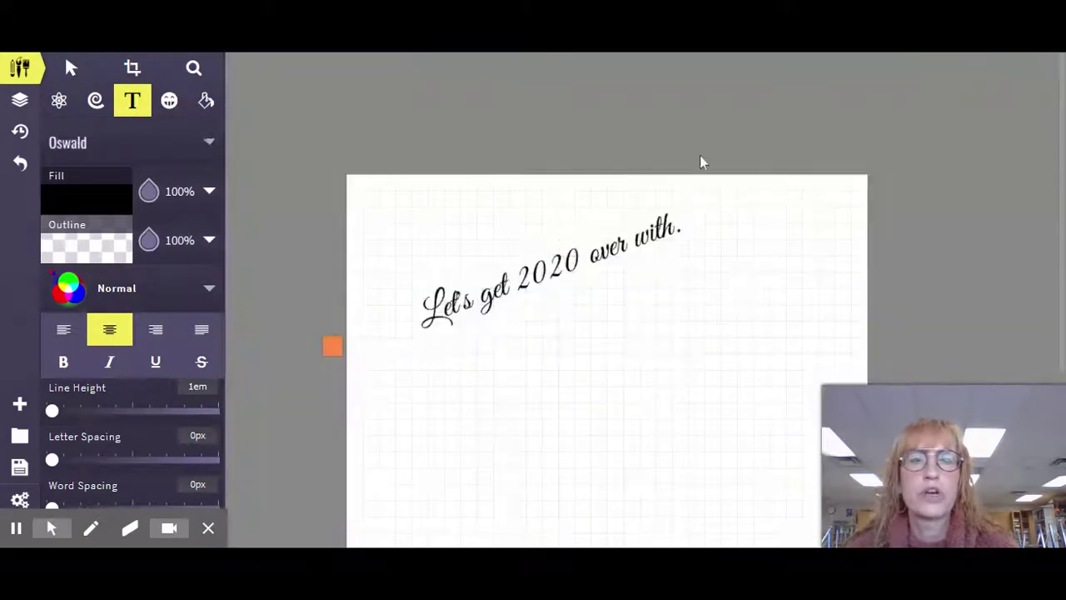
click(513, 324)
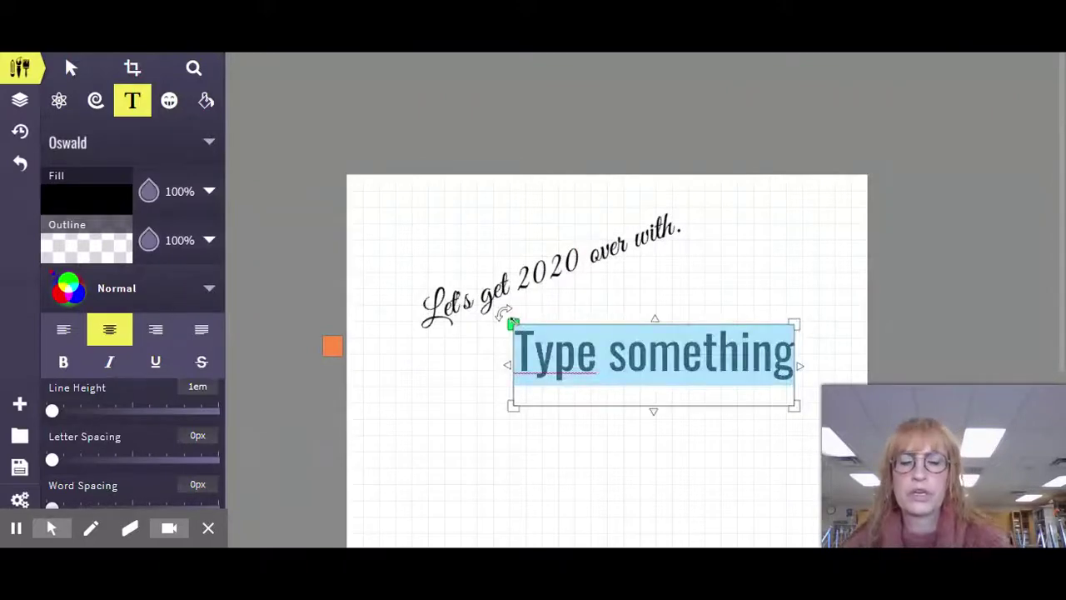
Step: Type the story 'Once upon a time…' ending 'to visit the Louve in Paris.', fixing typos
text(O)
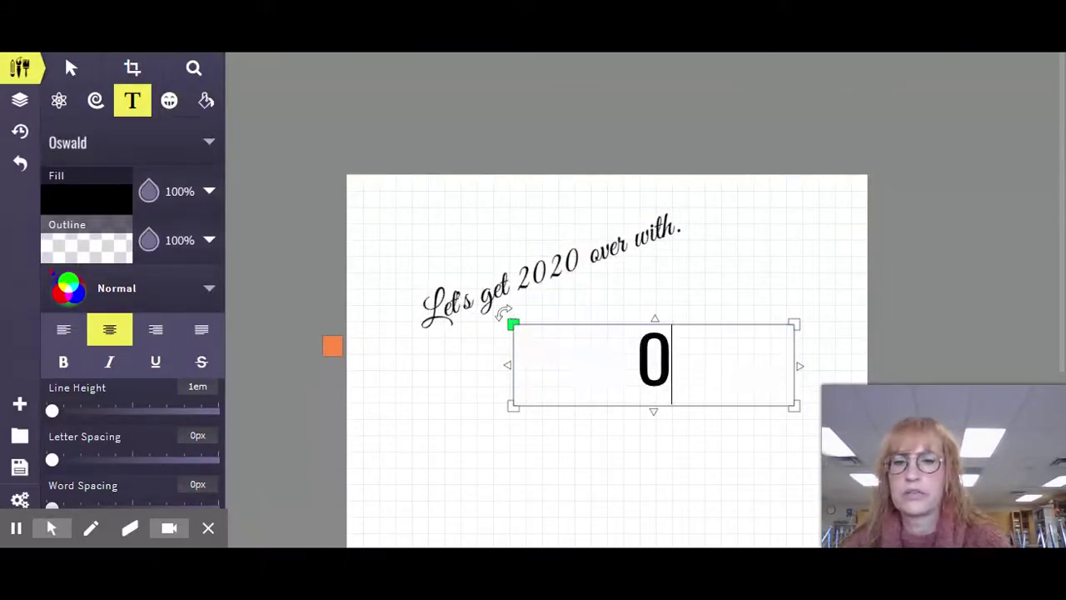
text(nce upon a time)
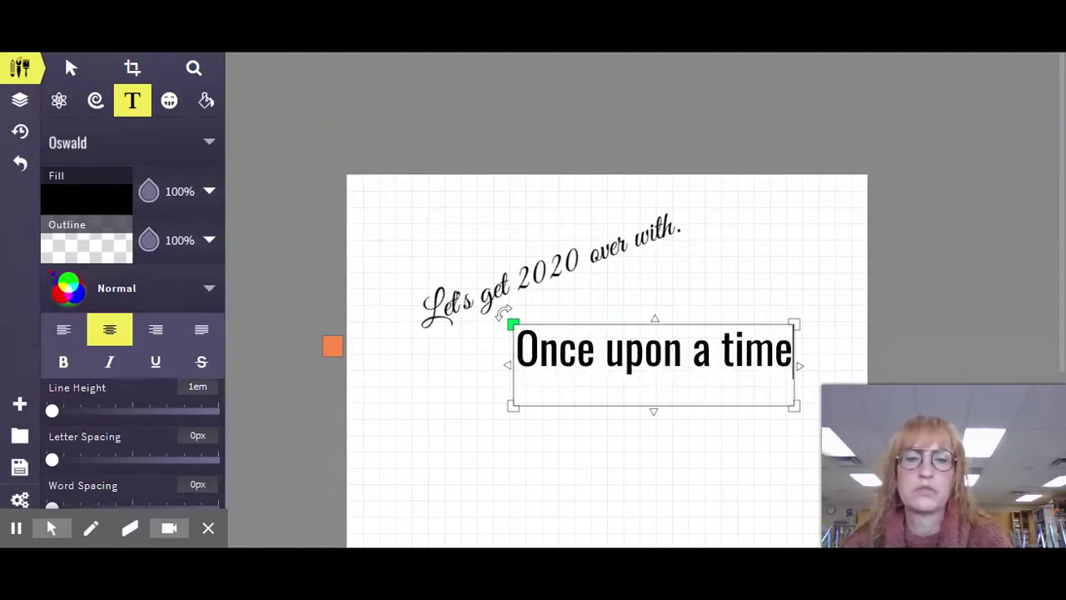
text( there w)
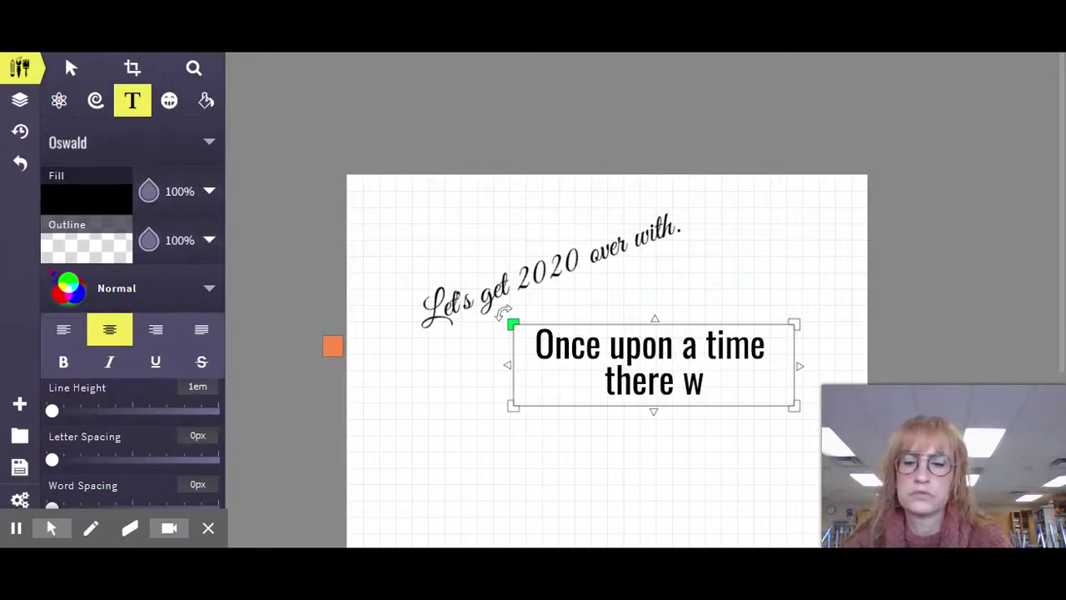
text(as a teacher who)
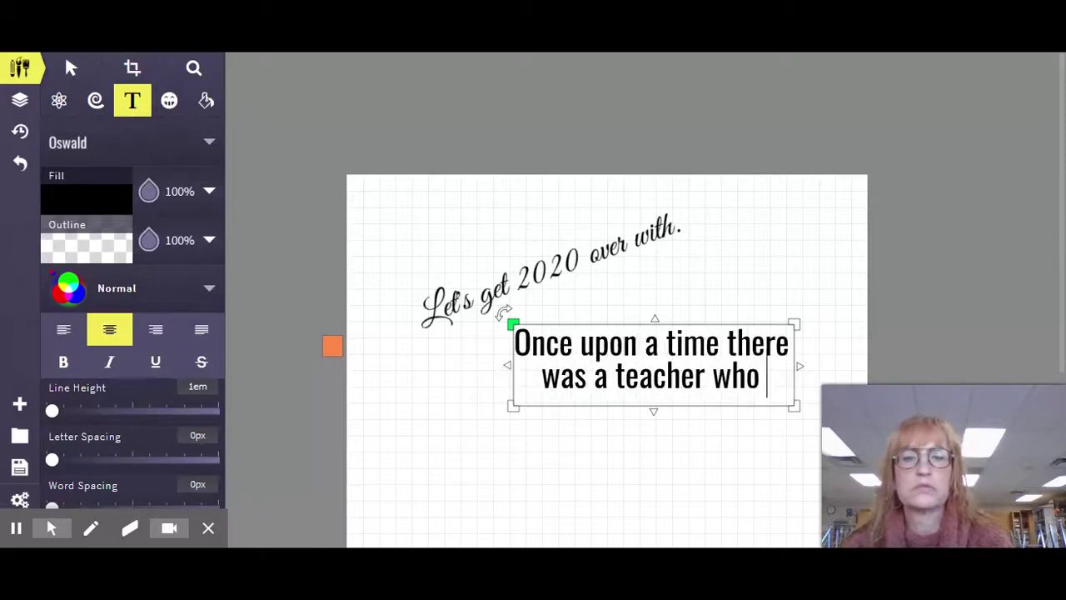
text( wan)
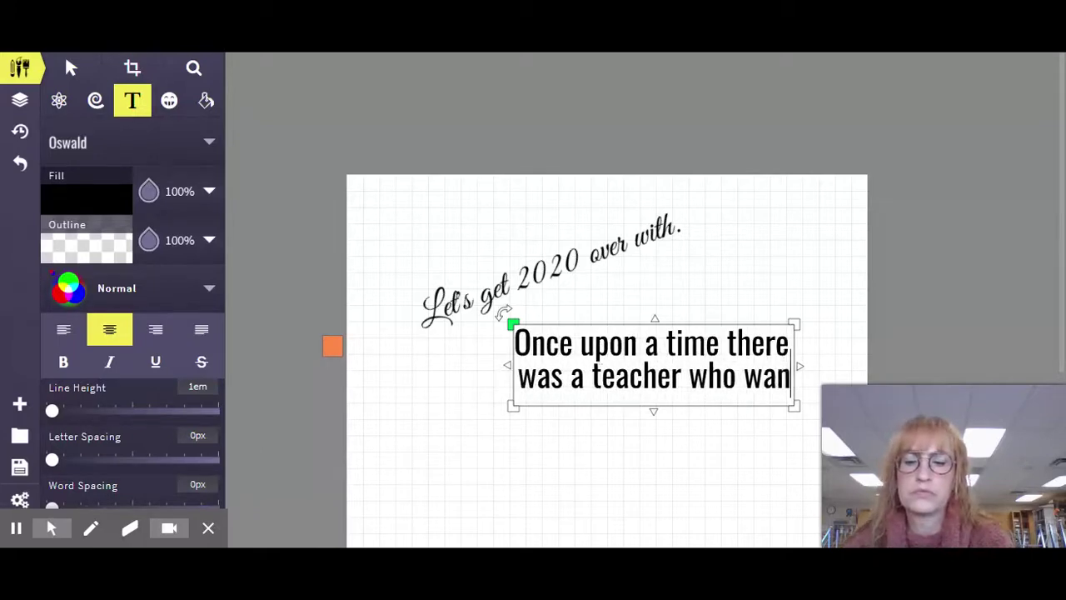
text(ted to tr)
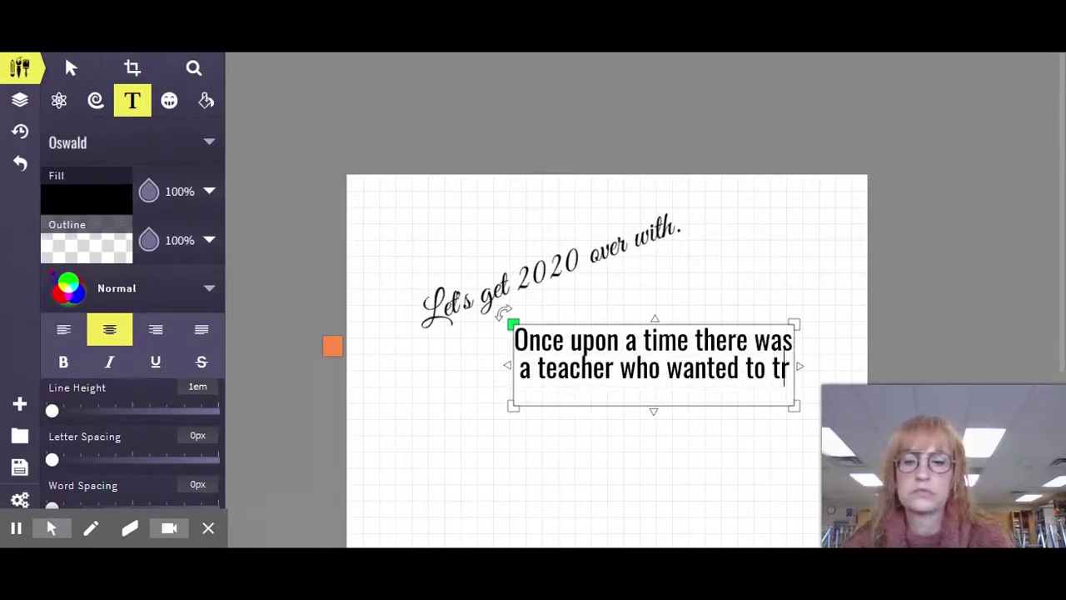
text(avel the w)
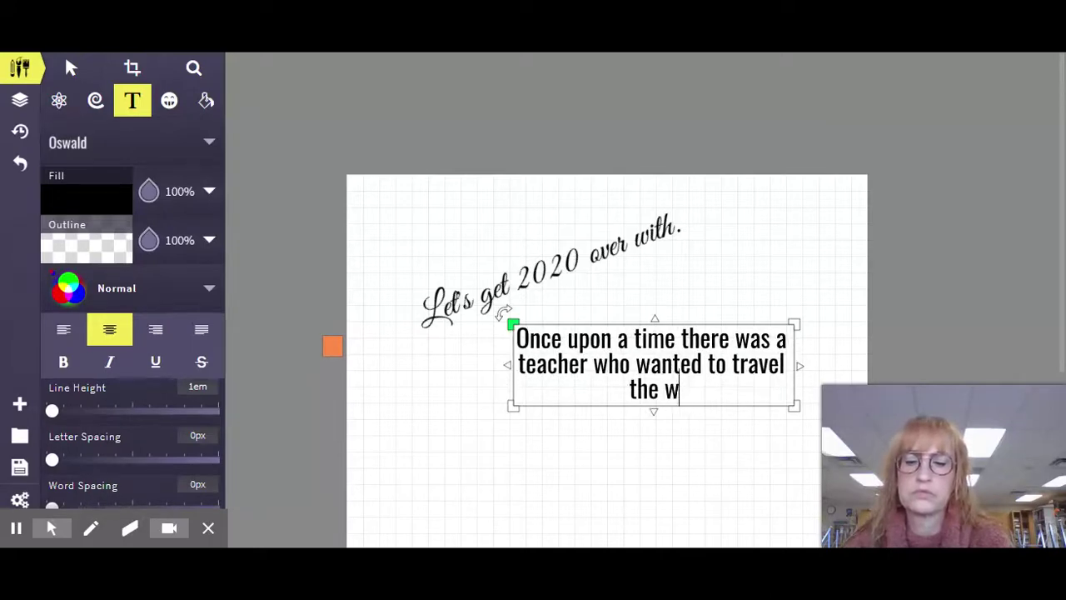
text(orld.)
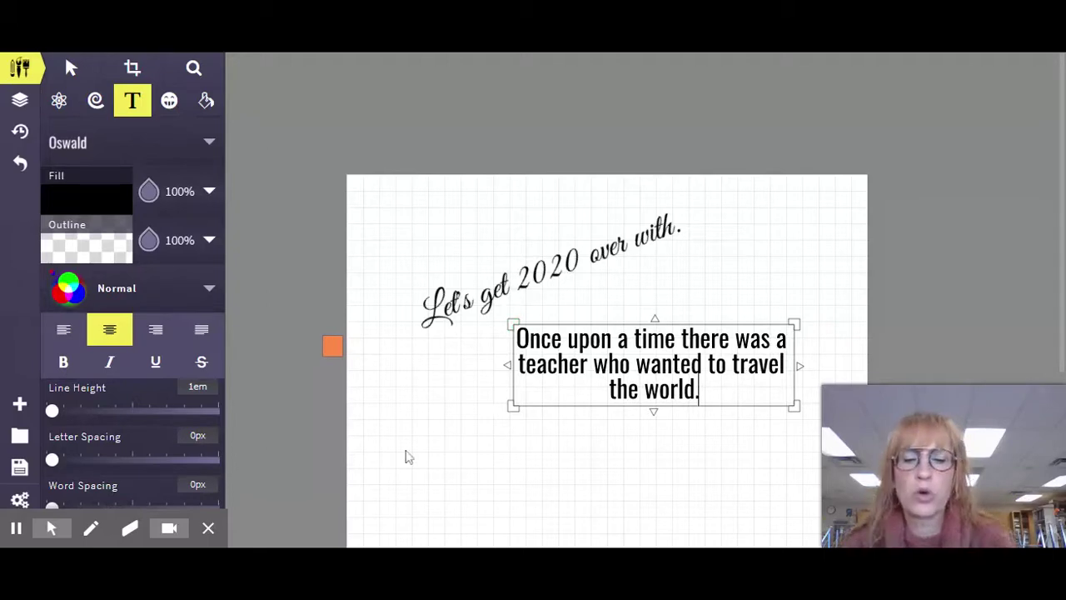
text( she ws)
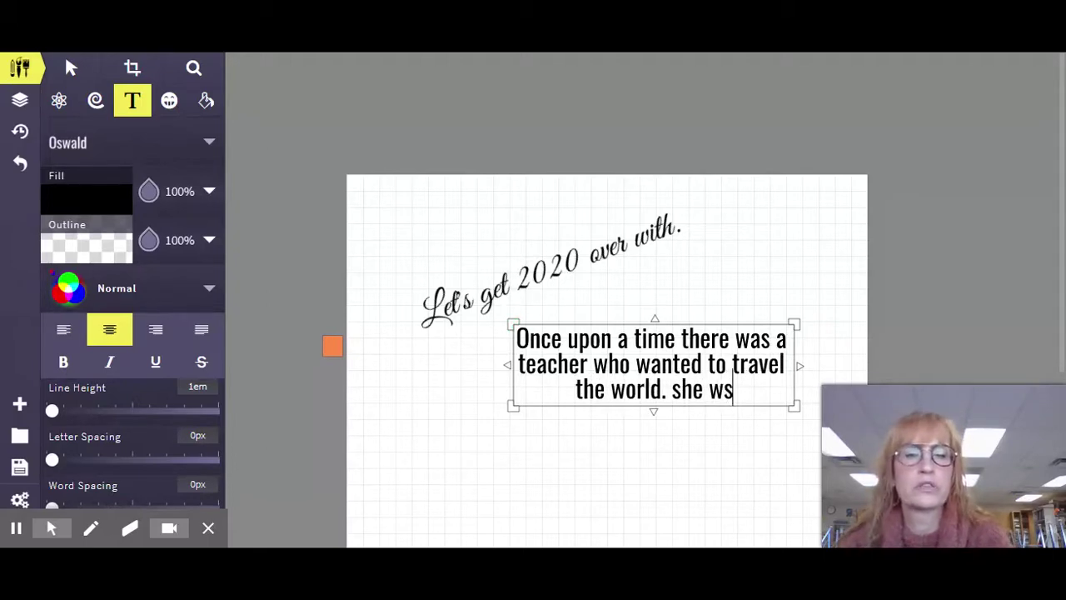
key(BackSpace)
key(BackSpace)
key(BackSpace)
key(BackSpace)
key(BackSpace)
key(BackSpace)
key(BackSpace)
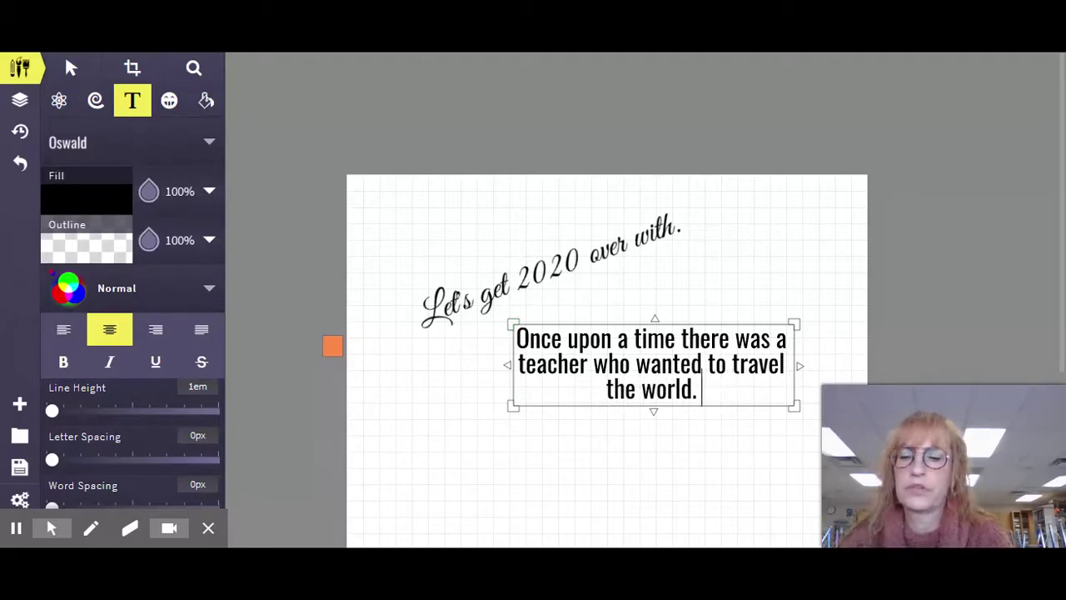
text(She w)
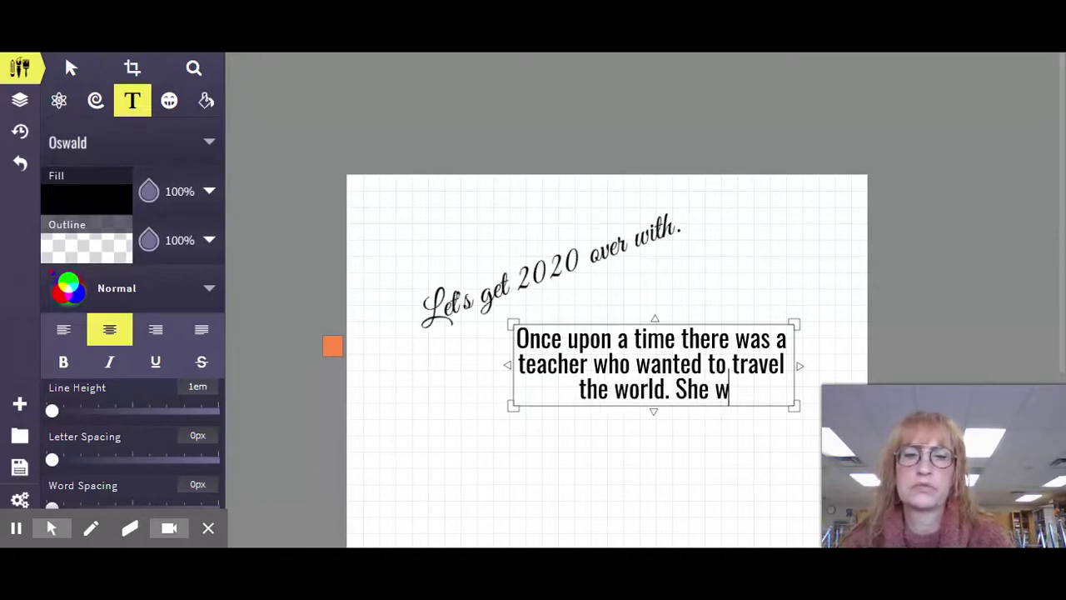
text(ads)
key(BackSpace)
key(BackSpace)
text(s )
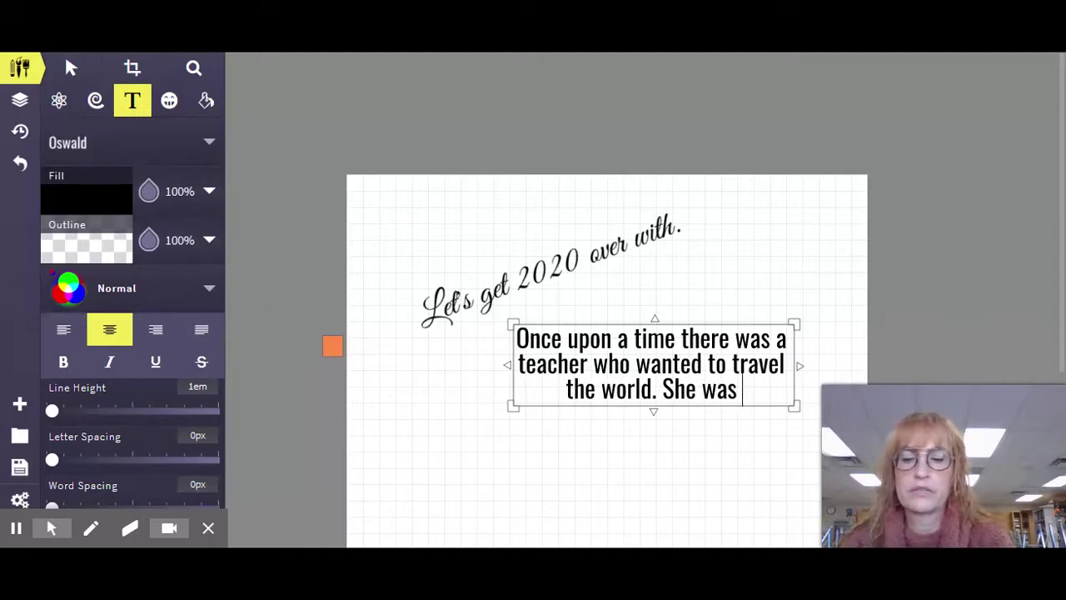
text(happy top)
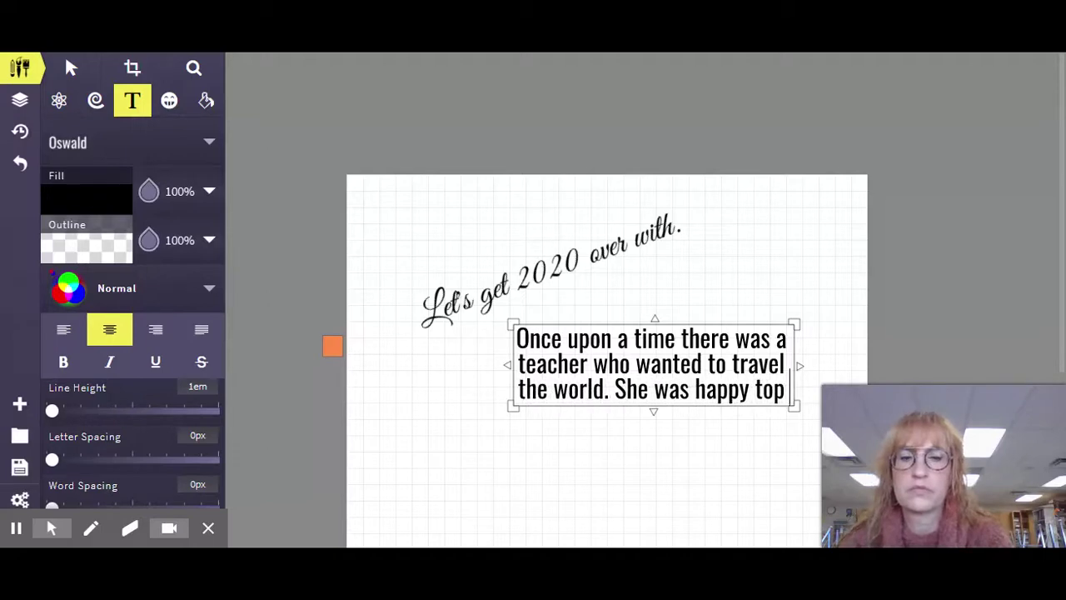
key(BackSpace)
key(BackSpace)
text(find out)
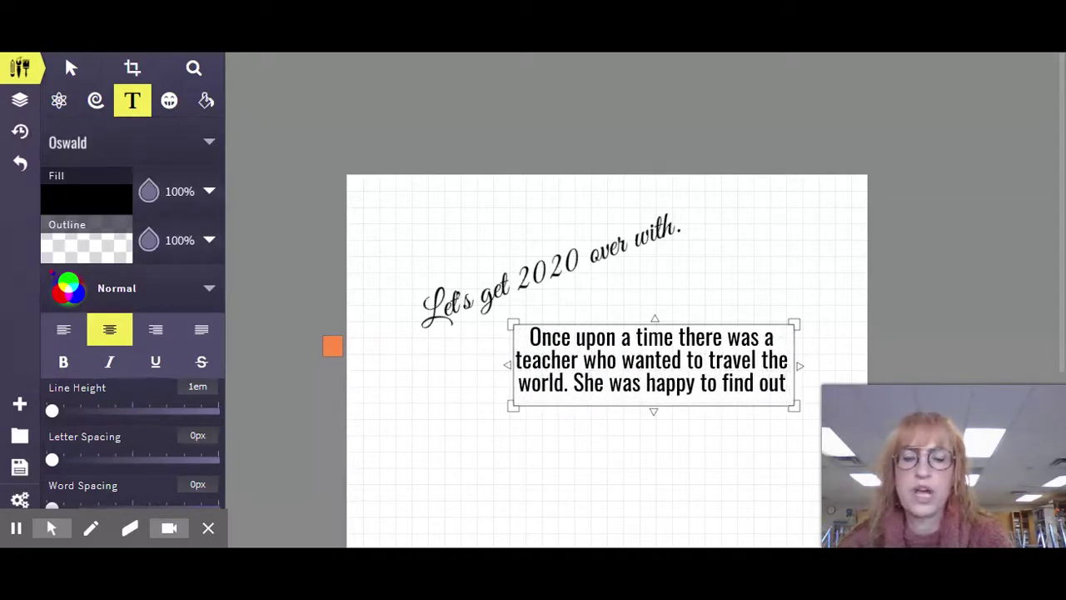
text( that)
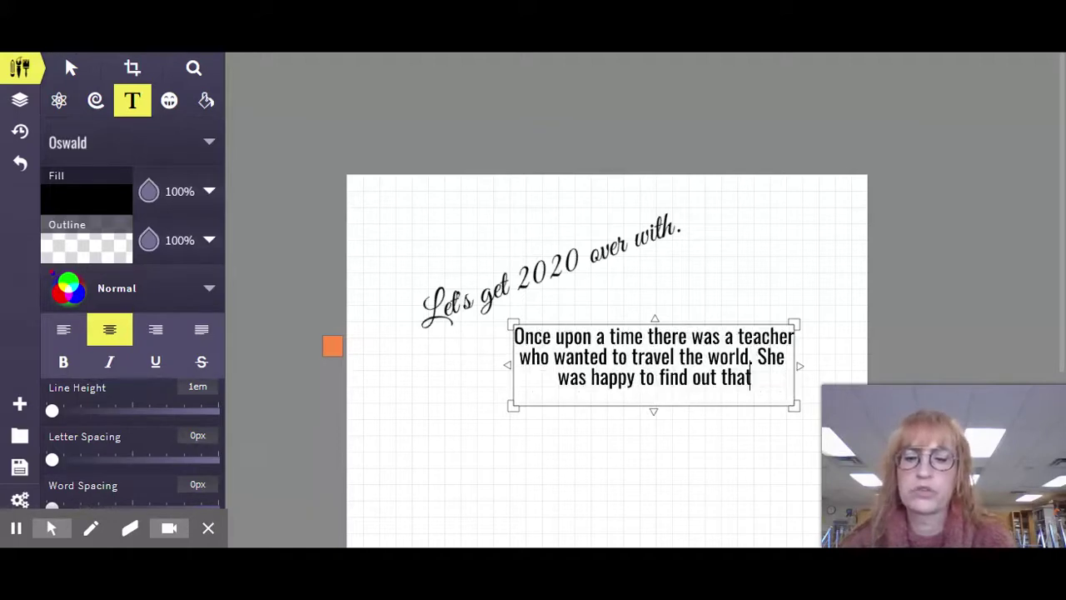
text( her school )
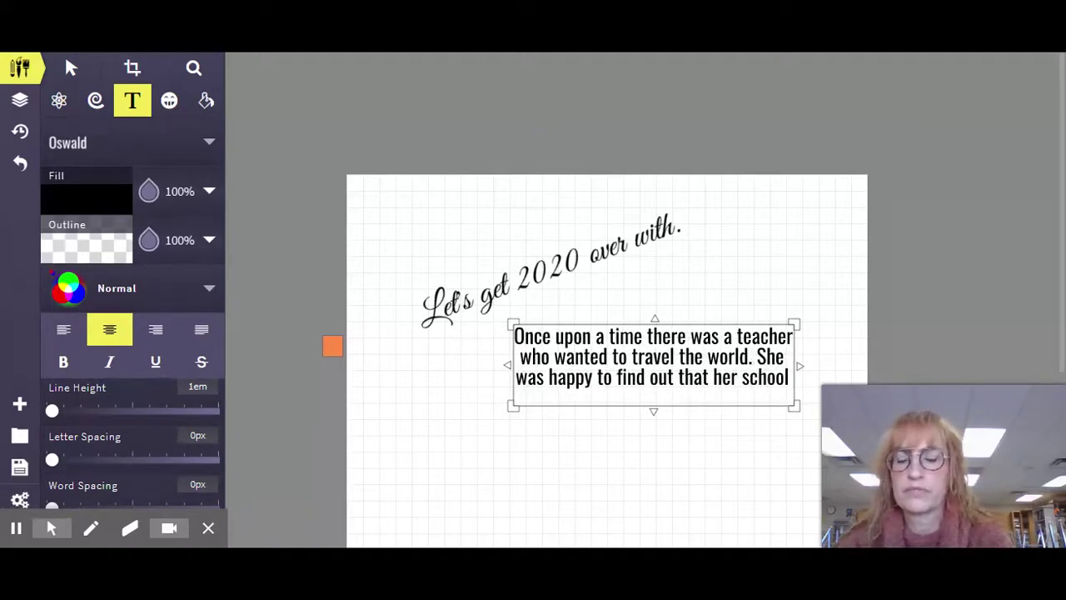
text(would allow her to take some)
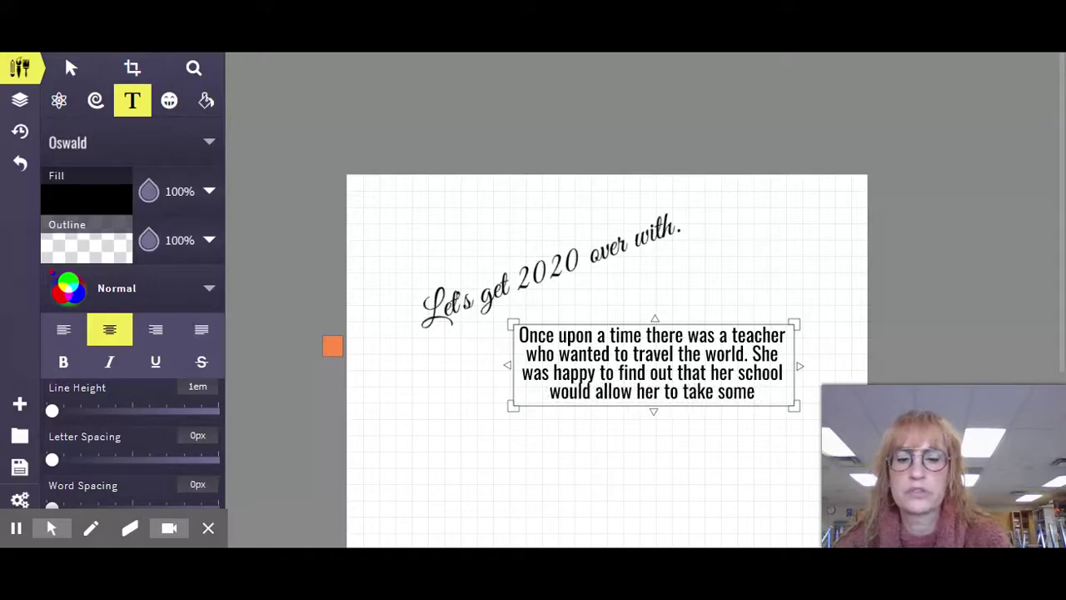
text(her student)
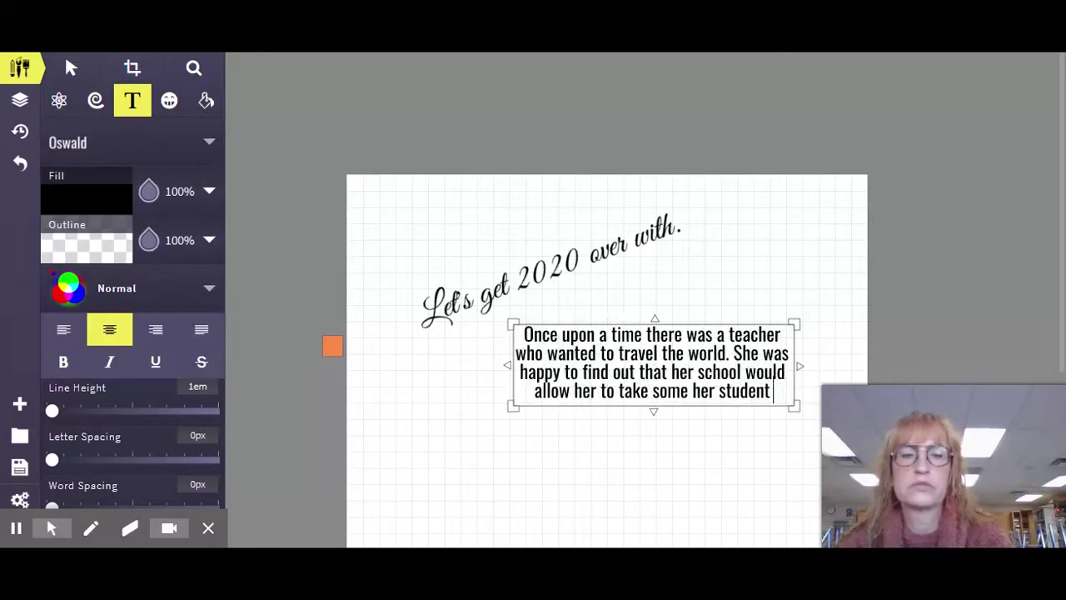
text(s to)
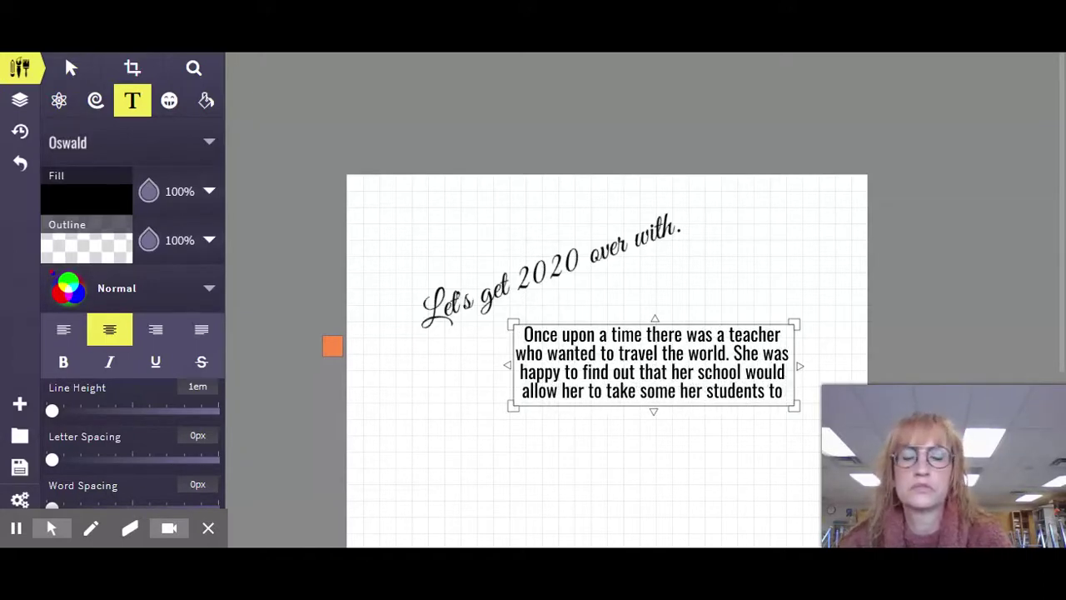
text( vis)
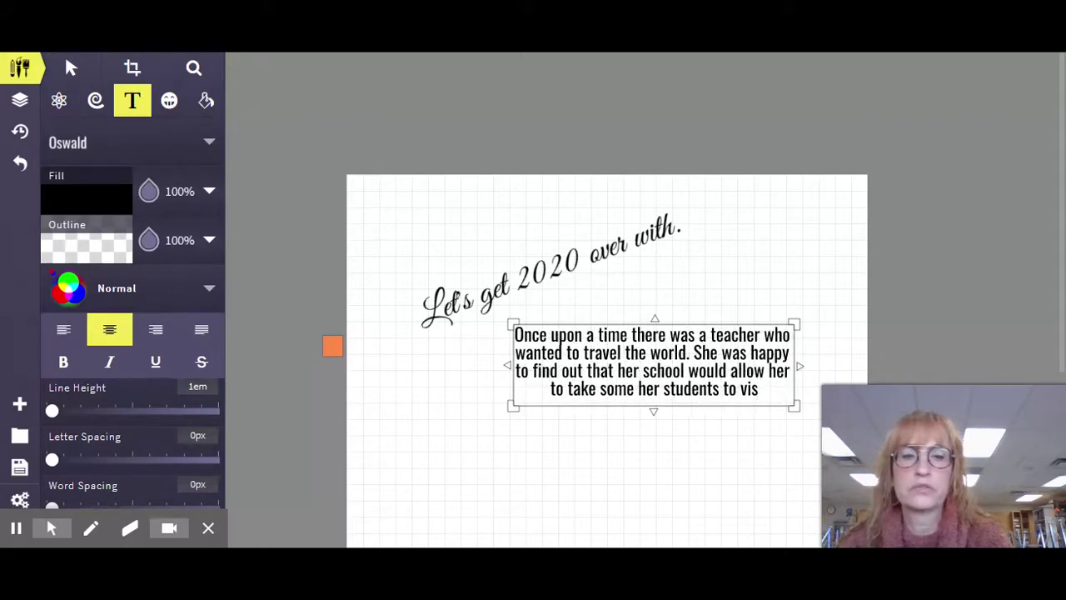
text(it the L)
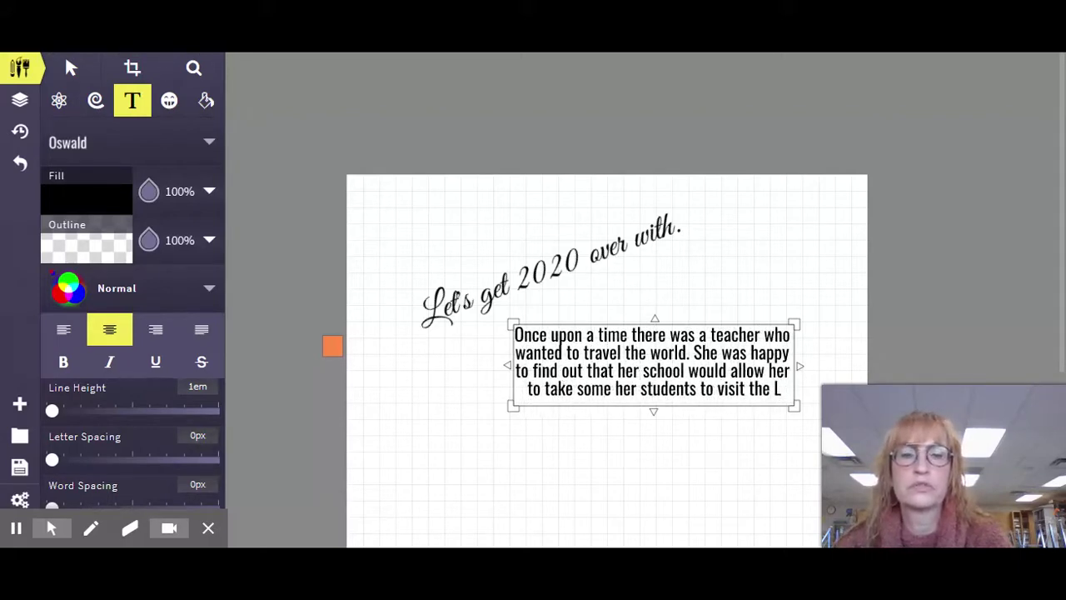
text(ouve in )
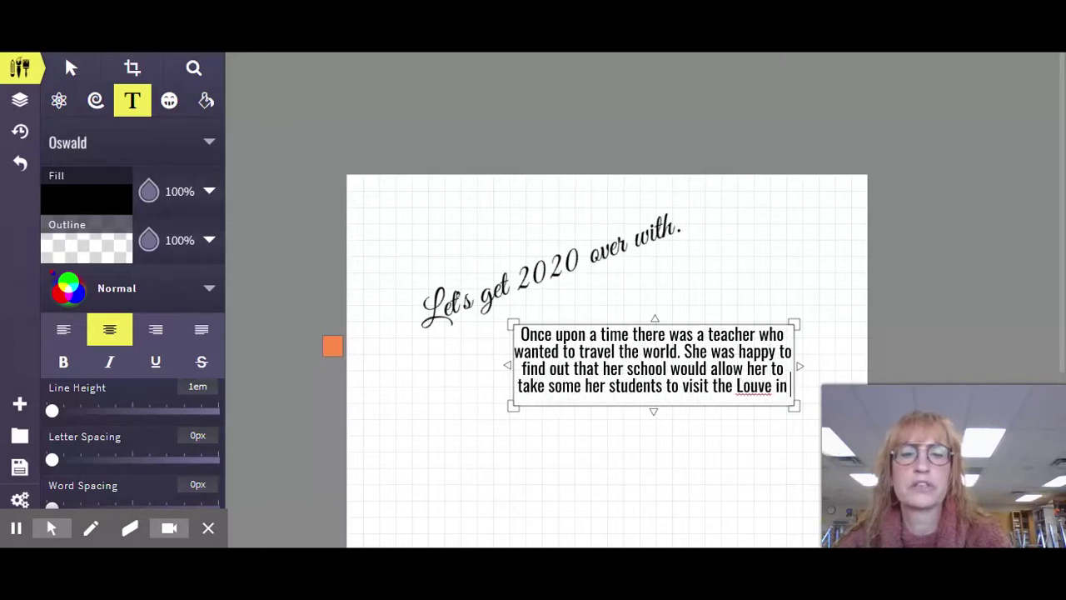
text(Par)
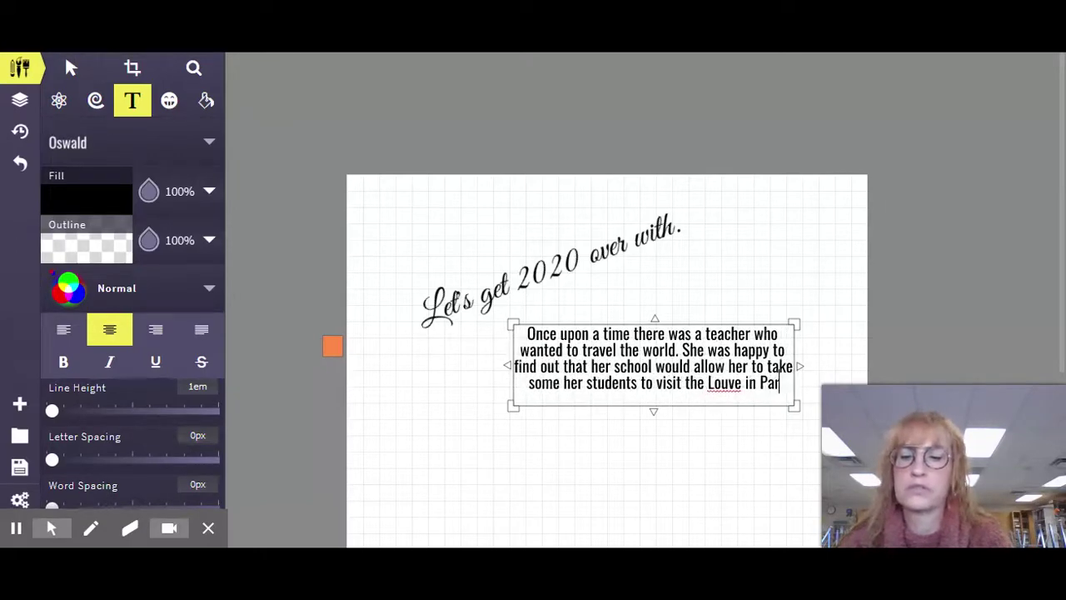
text(is.)
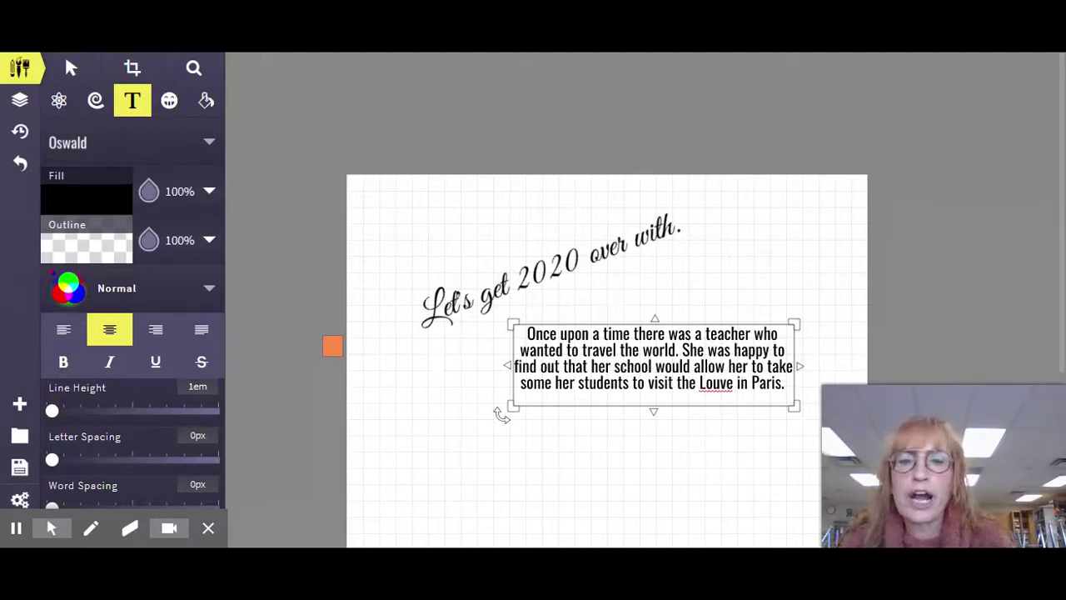
Step: Select the whole story paragraph and set its line height to 1.6em
triple_click(600, 364)
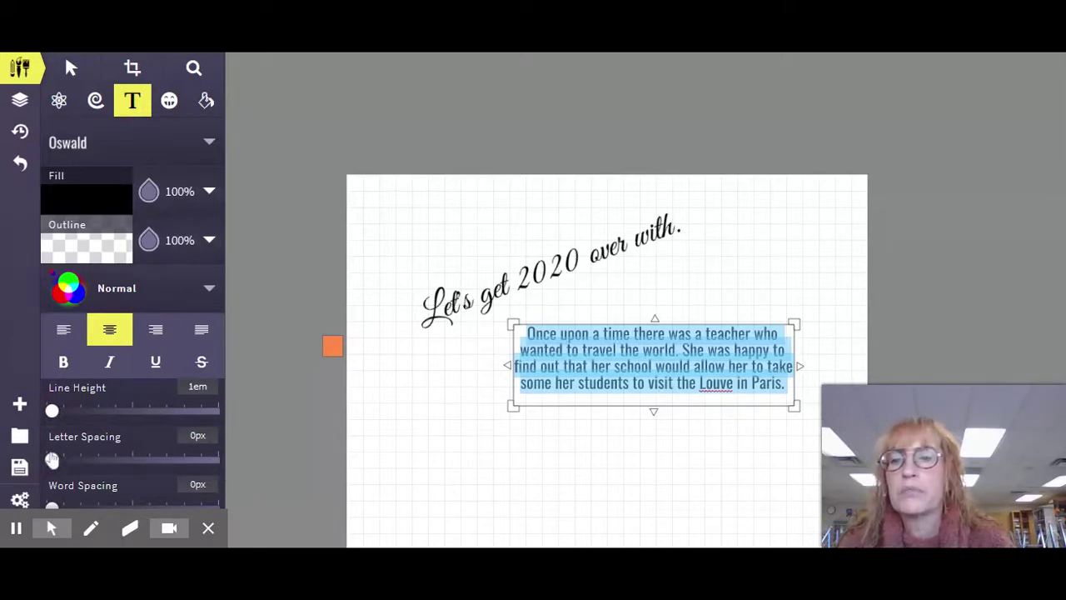
drag(52, 410, 209, 413)
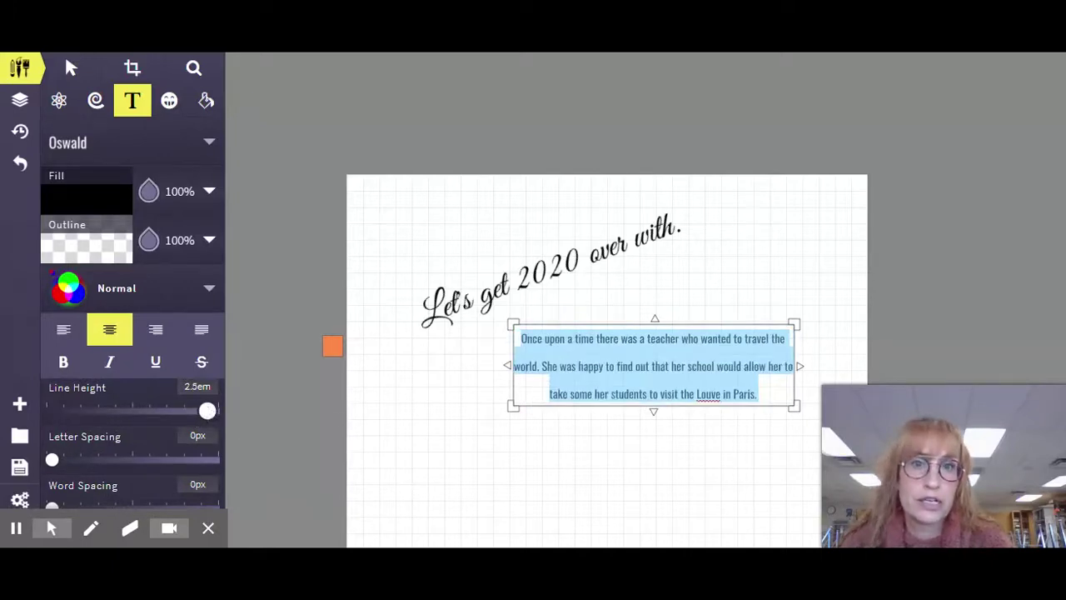
drag(207, 410, 209, 410)
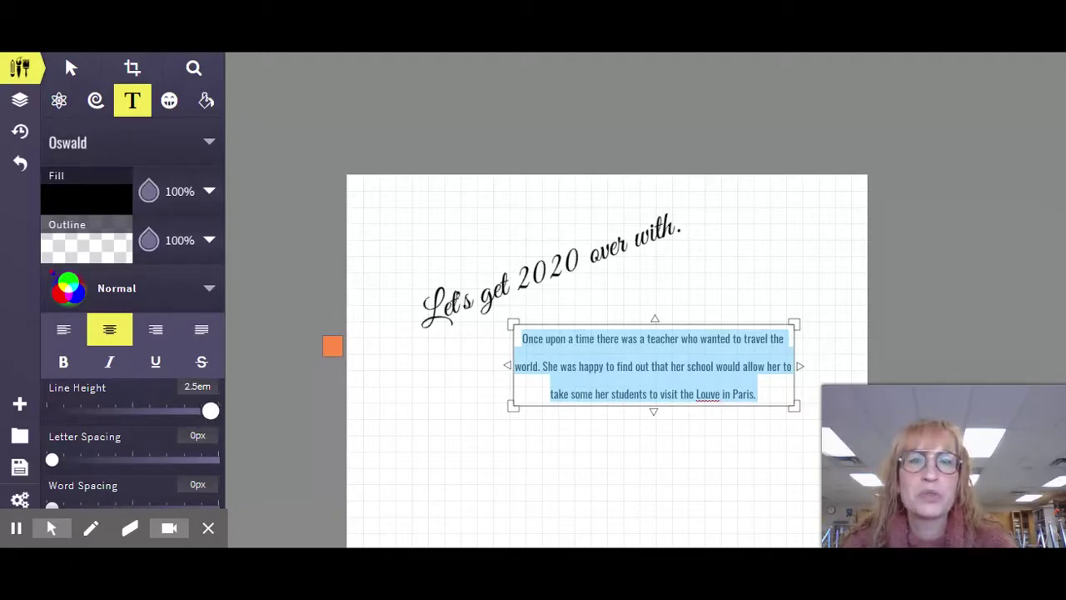
drag(210, 410, 213, 410)
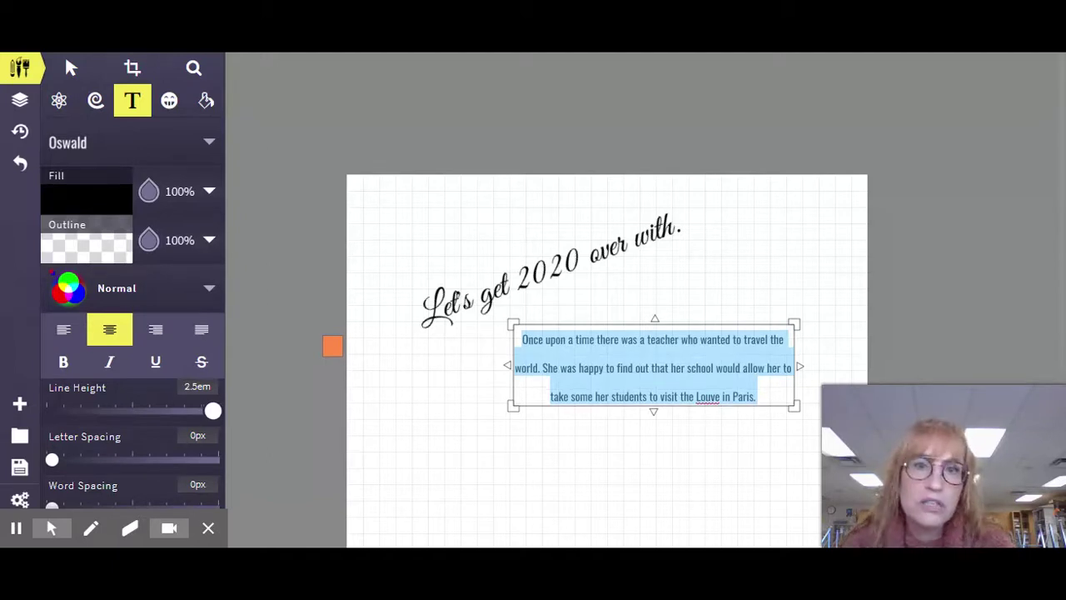
drag(214, 410, 109, 426)
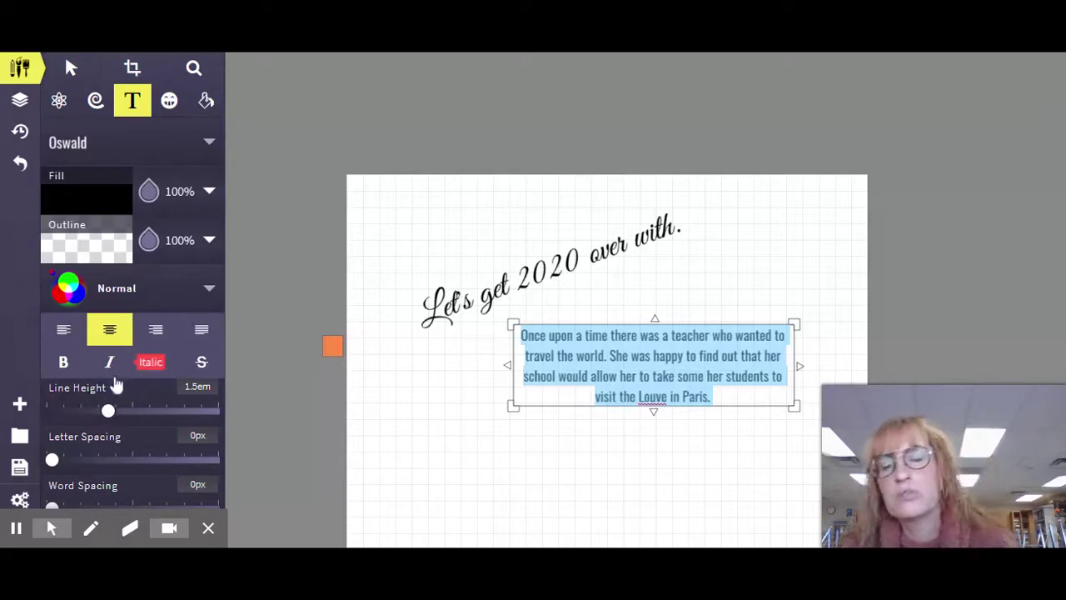
Step: Try wider letter spacing on the story paragraph, then return it to 0px
drag(53, 461, 105, 475)
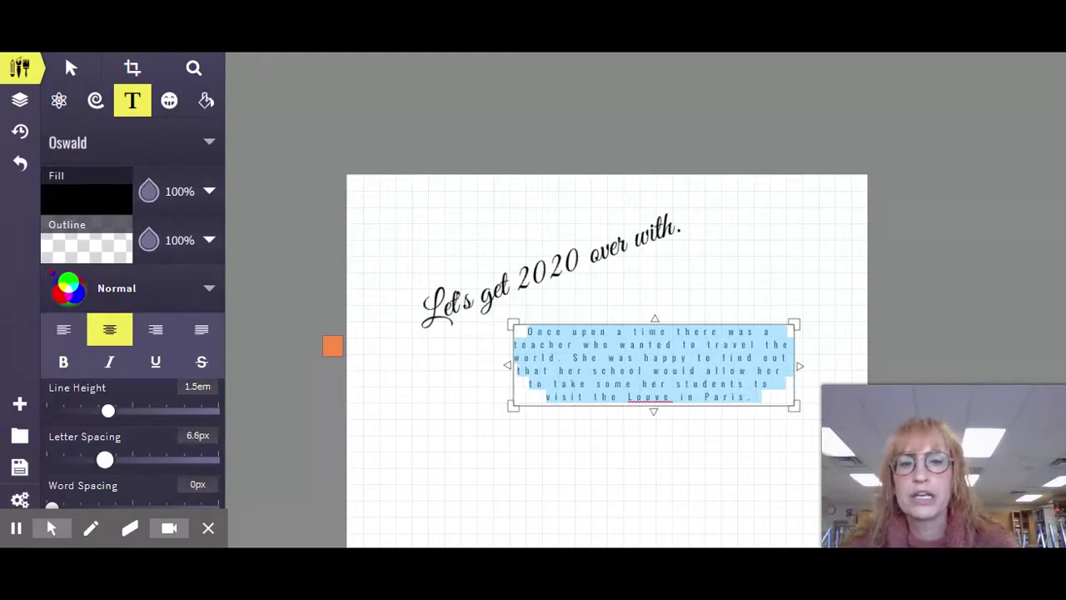
drag(104, 459, 36, 468)
mouse_move(202, 492)
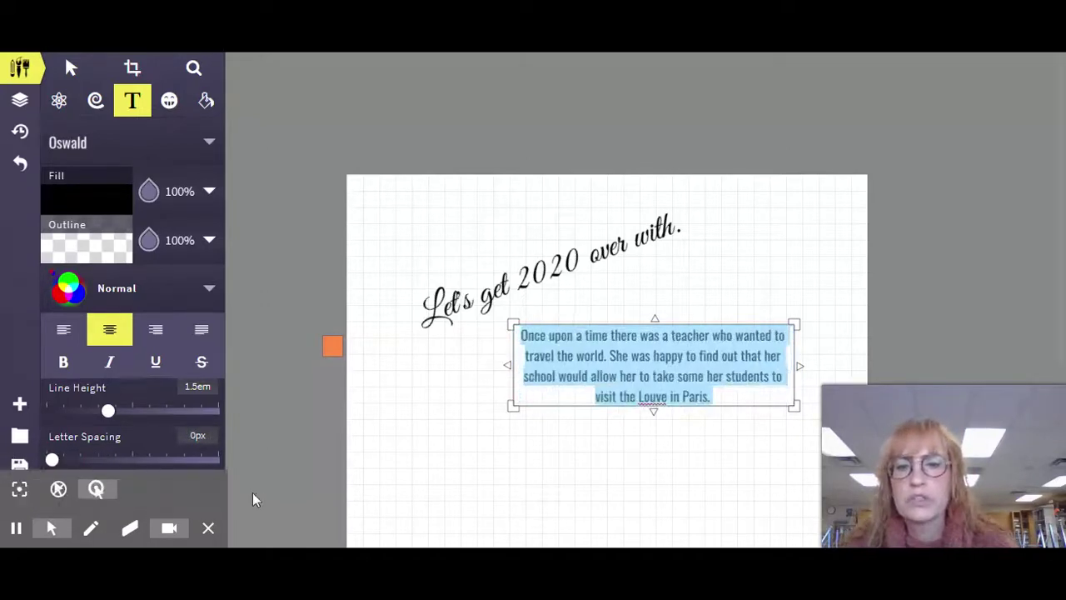
Step: Try letter spacing up to 15px, reset it to 0px, and set word spacing to 0.5px
click(147, 481)
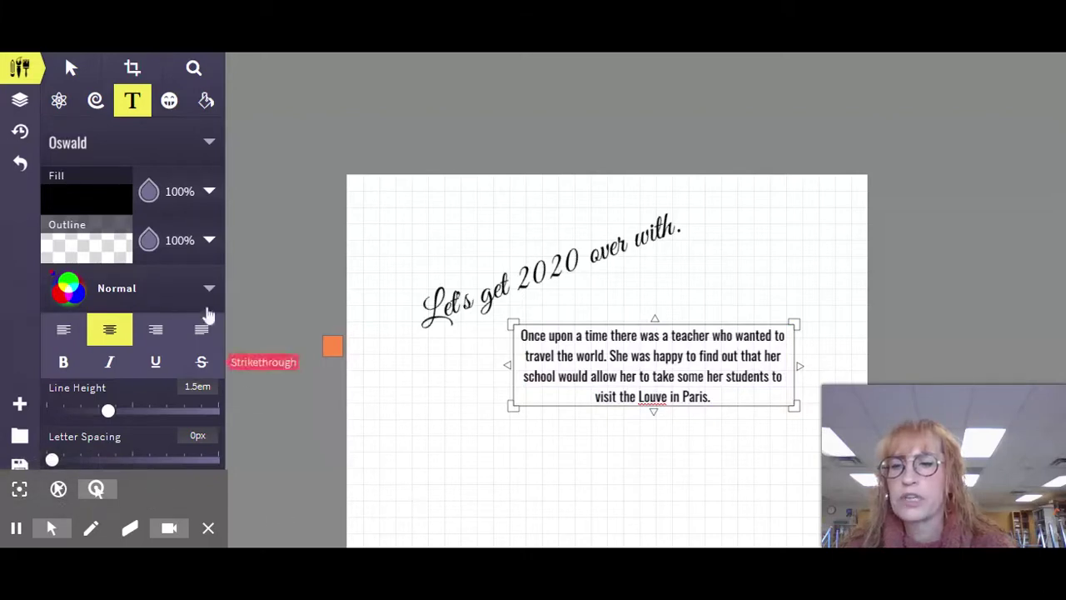
scroll(245, 456, down, 2)
scroll(241, 450, up, 2)
click(51, 525)
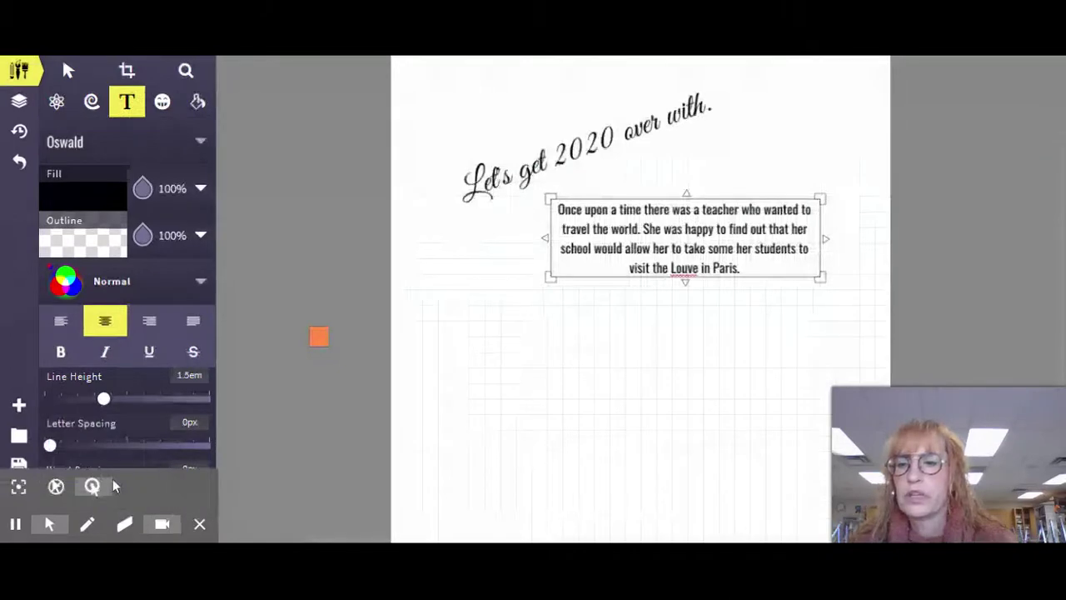
click(92, 486)
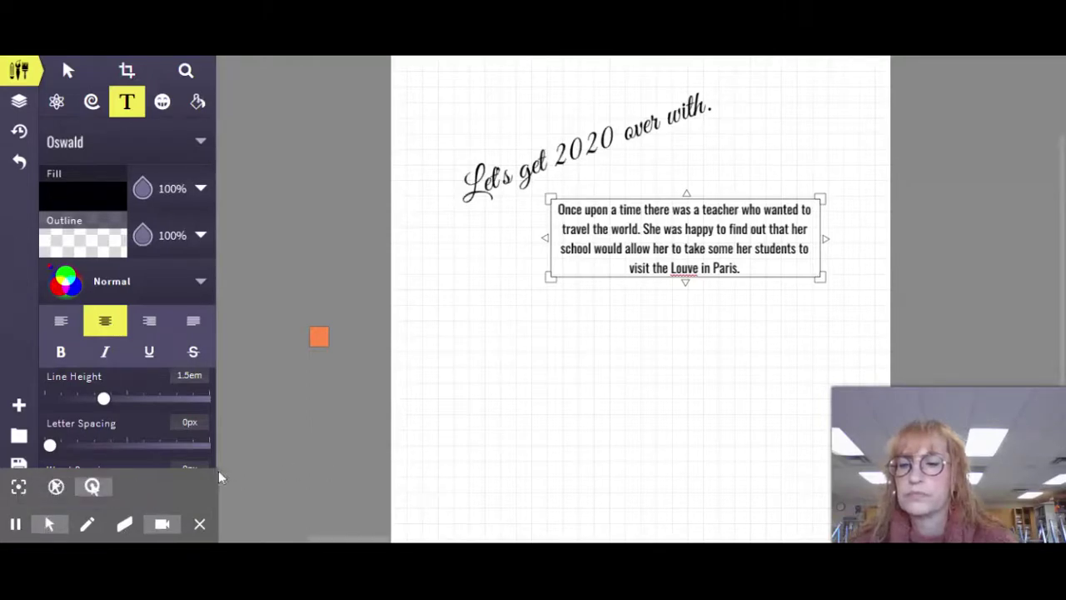
drag(205, 449, 52, 444)
drag(98, 492, 55, 488)
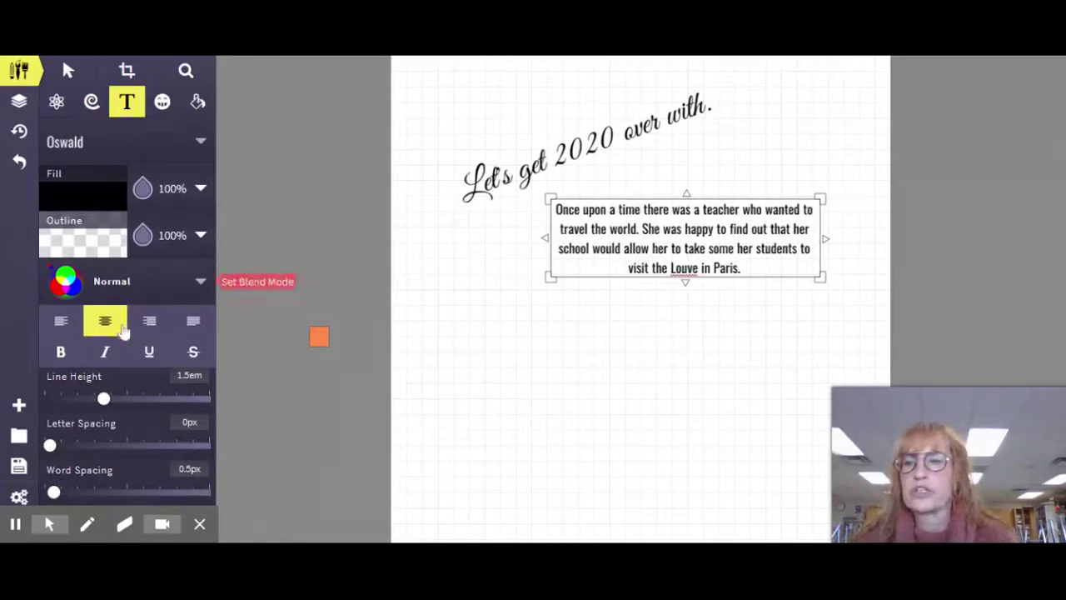
Step: Cycle the story paragraph through left, centre and right alignment, ending on Justify
click(62, 323)
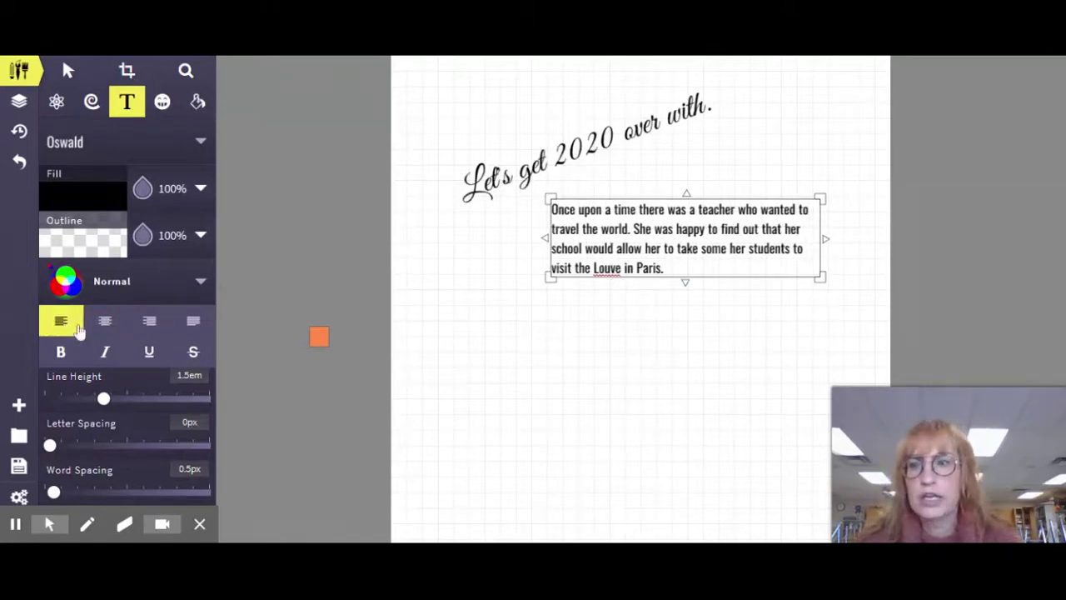
click(105, 324)
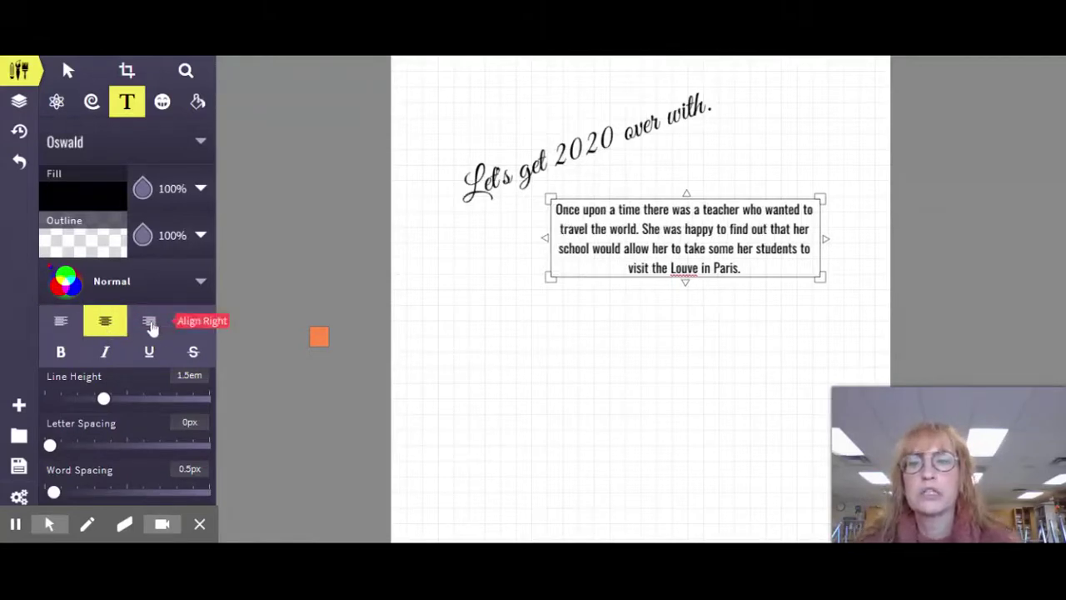
click(150, 326)
click(186, 325)
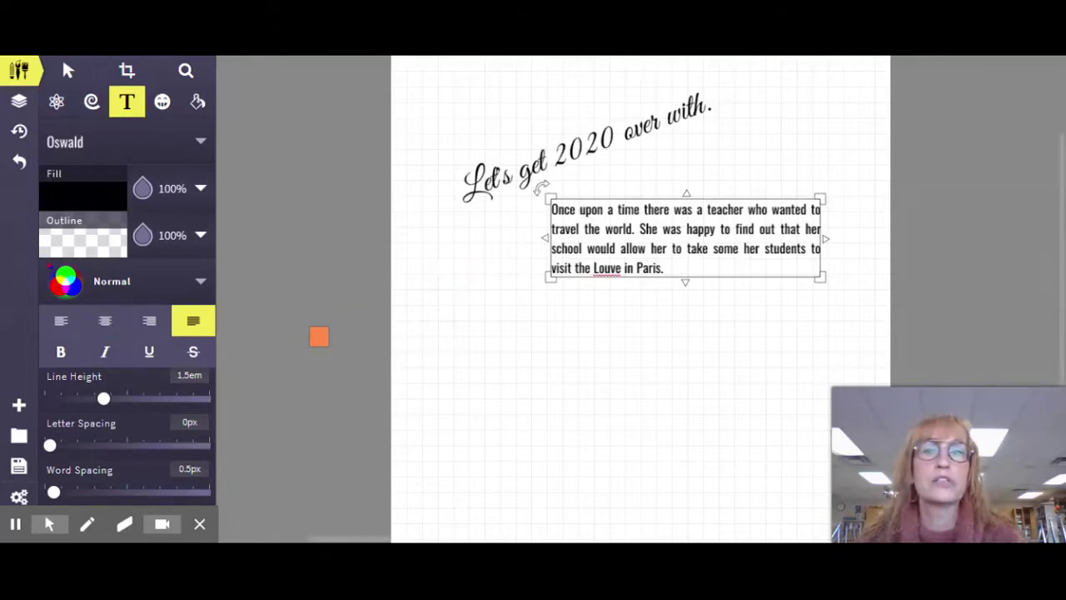
Step: Make the word 'Once' in the story paragraph bold
click(584, 228)
double_click(586, 227)
click(614, 230)
key(Right)
key(Right)
key(Right)
key(Right)
key(Right)
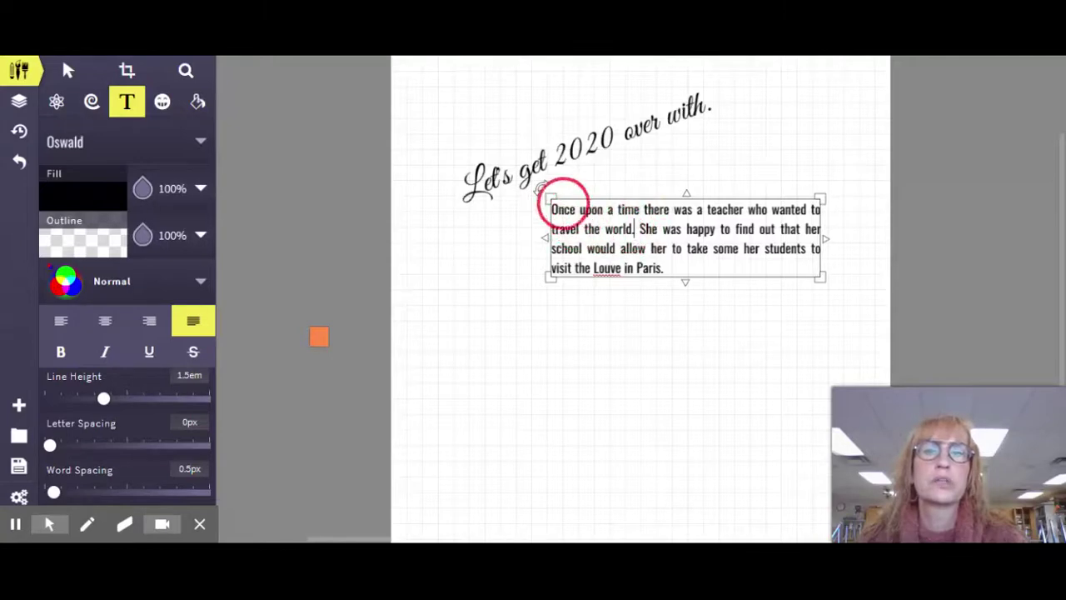
double_click(557, 209)
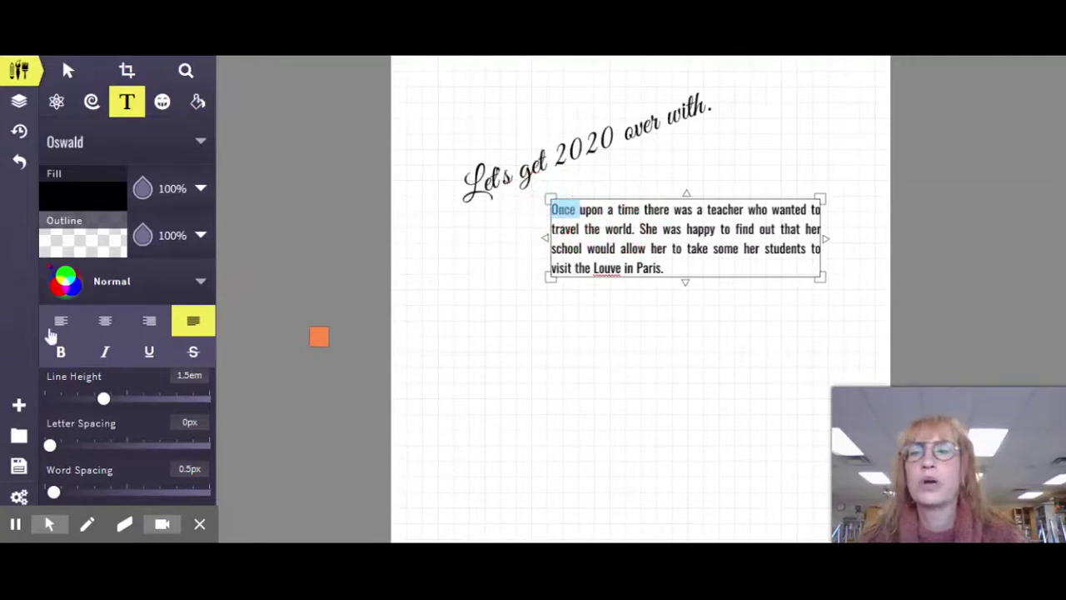
click(61, 354)
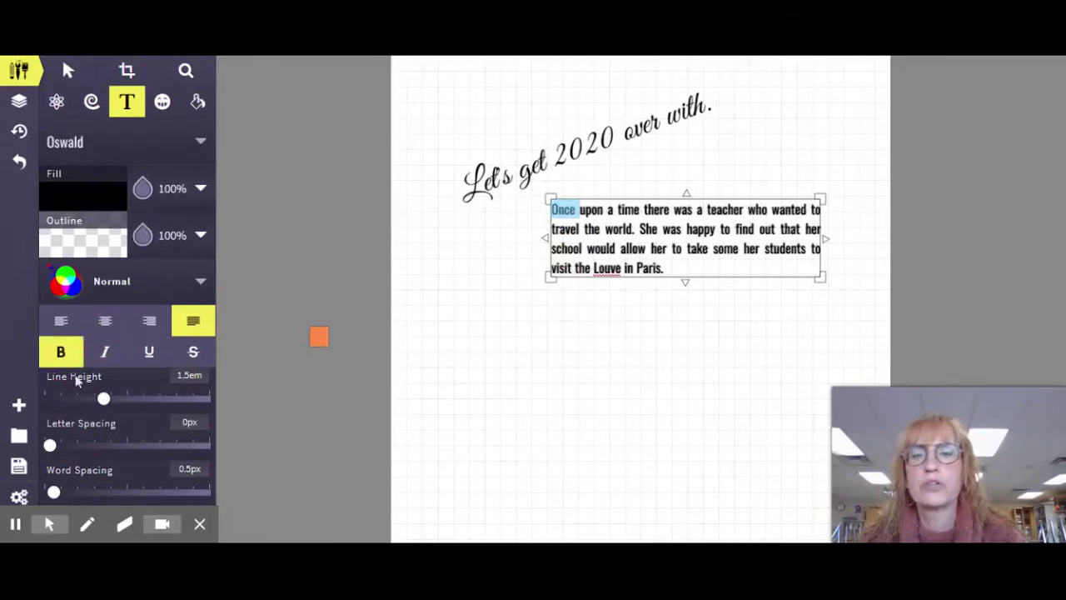
Step: Add a new text box over the paragraph reading 'This should stand out.'
click(490, 327)
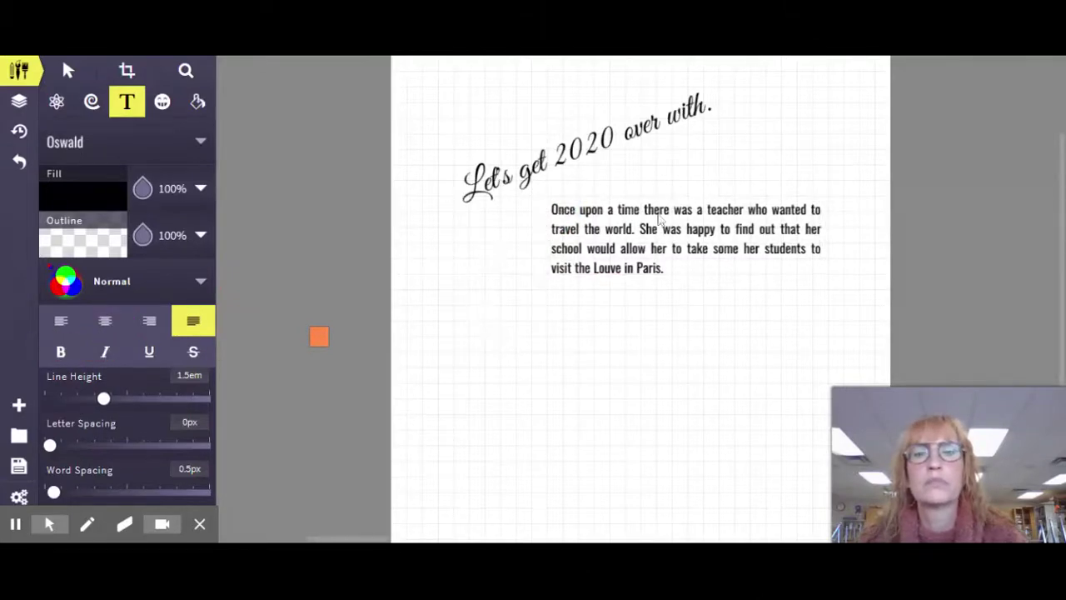
click(600, 243)
click(638, 284)
text(S)
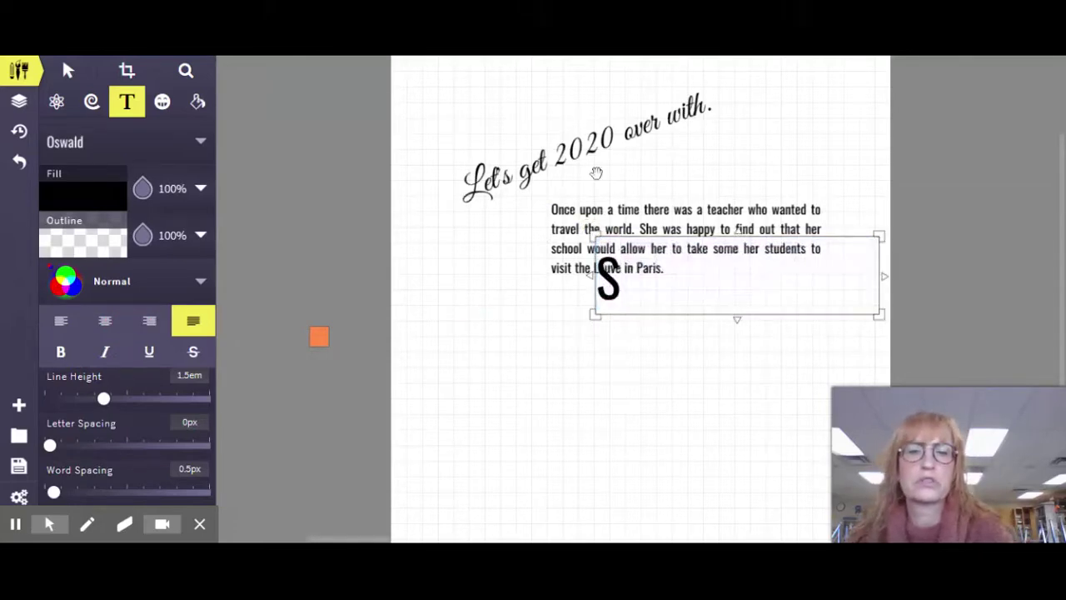
key(BackSpace)
text(This s)
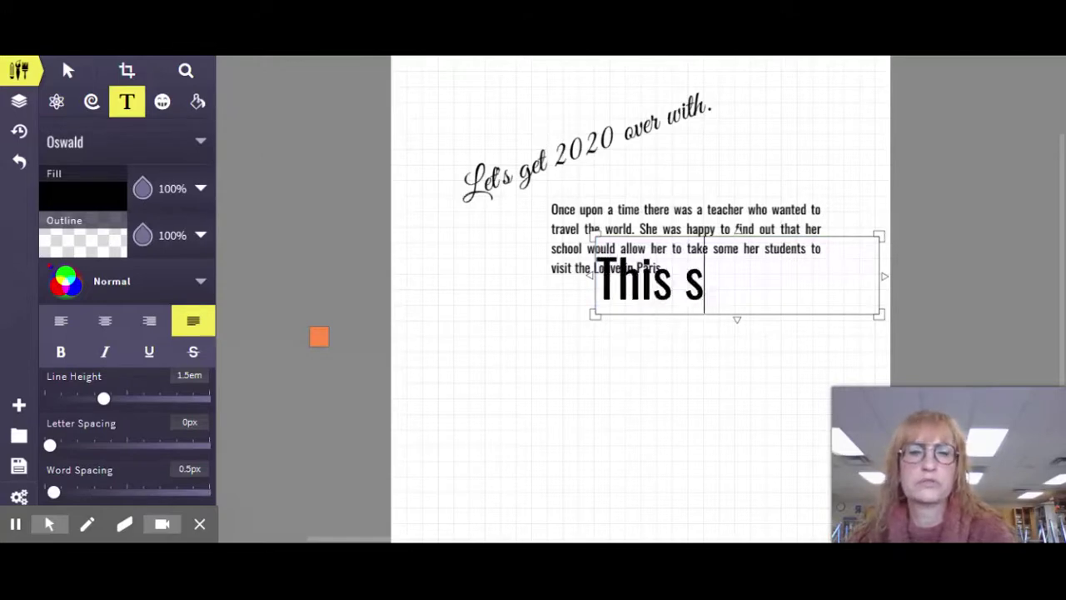
text(hould stsn)
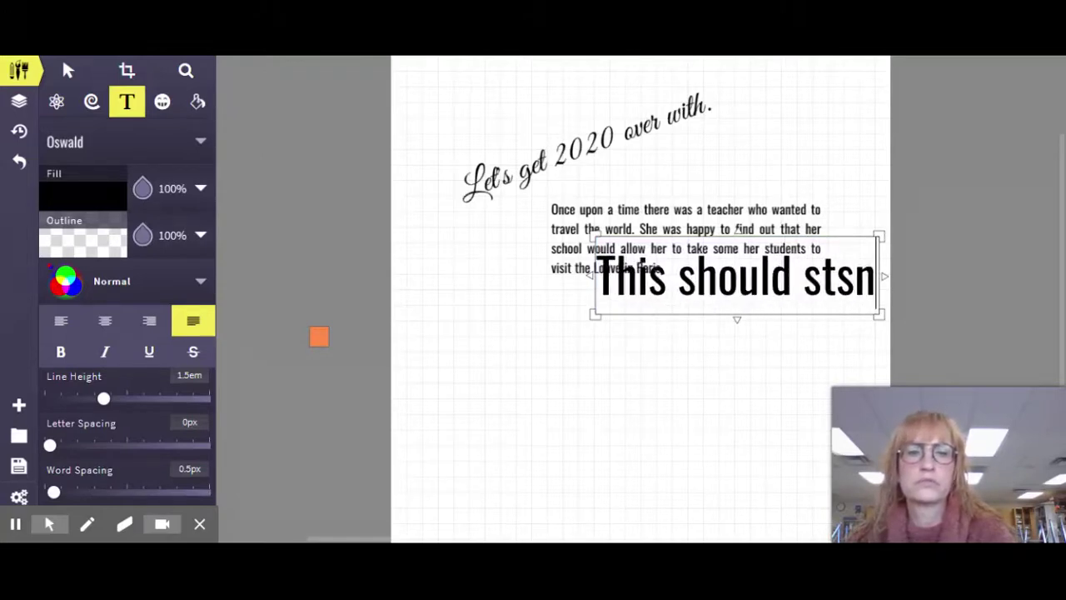
key(BackSpace)
key(BackSpace)
text(and out.)
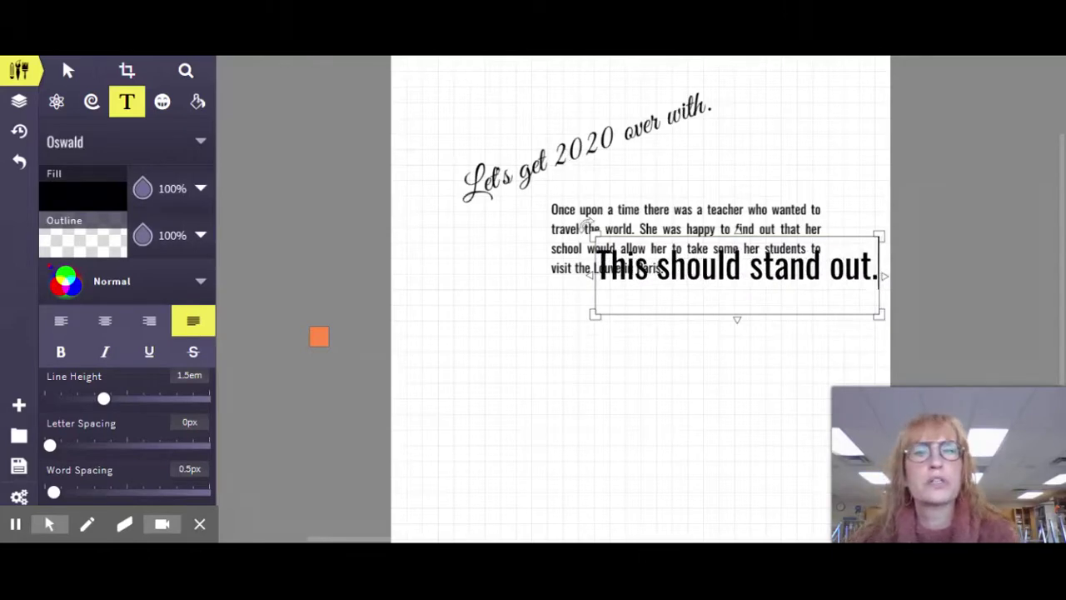
Step: Set the whole 'This should stand out.' line to bold italic
triple_click(679, 265)
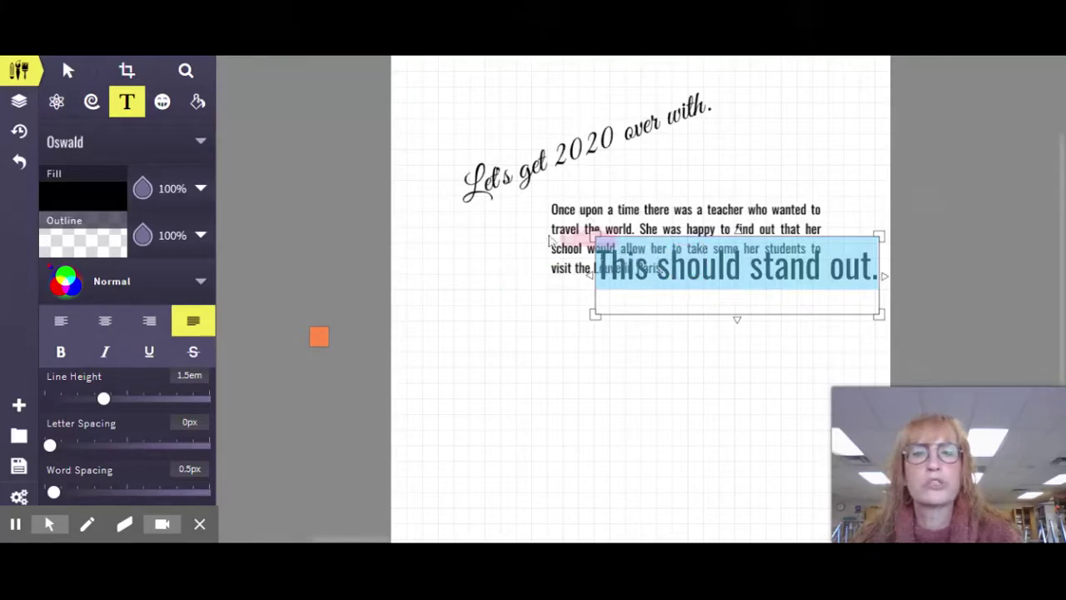
click(105, 350)
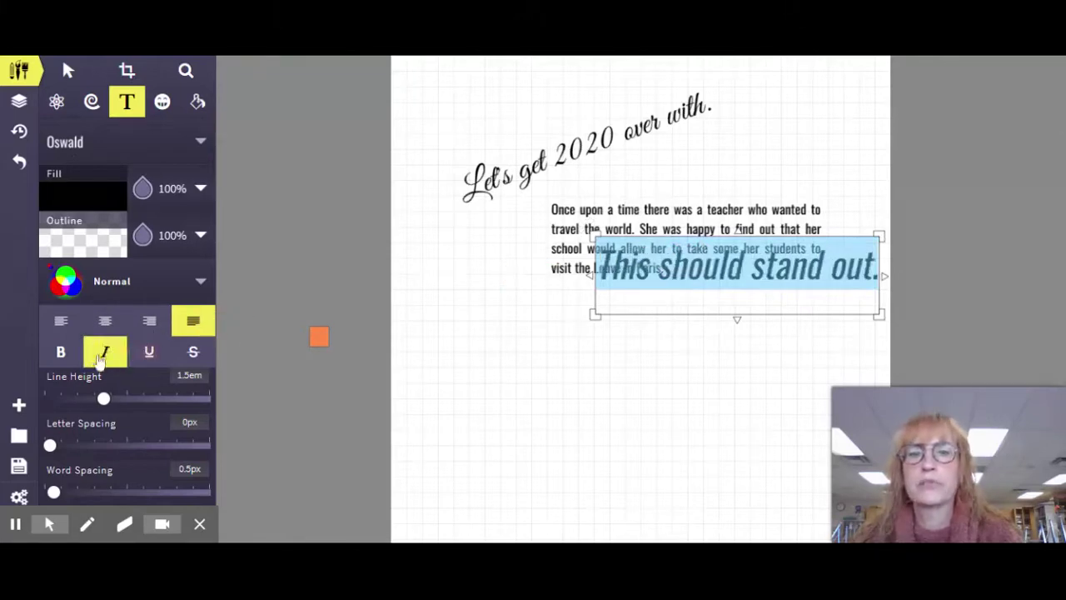
click(62, 360)
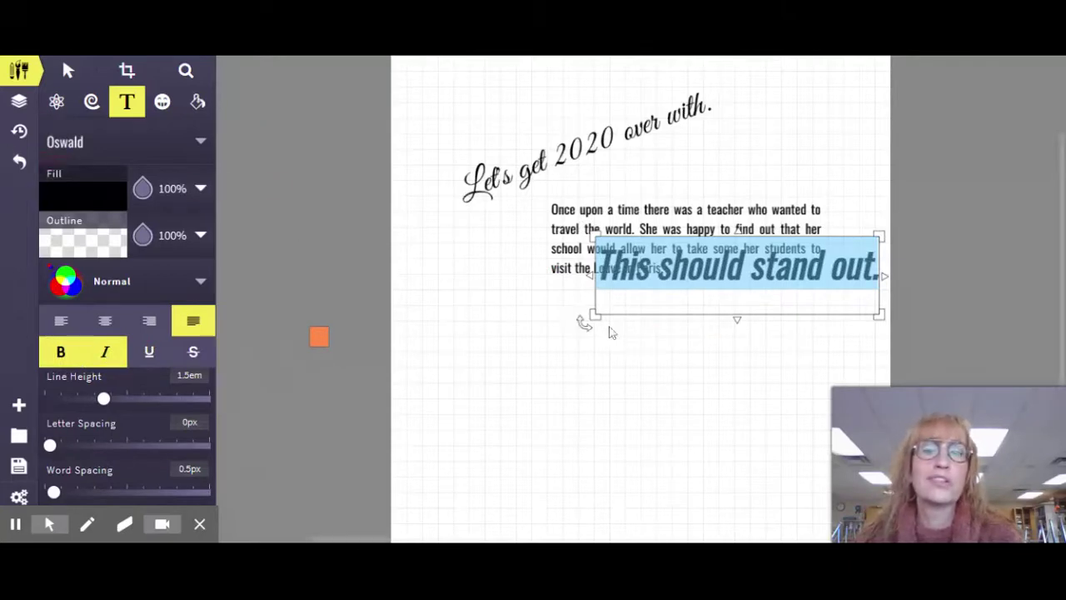
Step: Enlarge the headline box past the page edges and move it up and right
drag(592, 316, 289, 453)
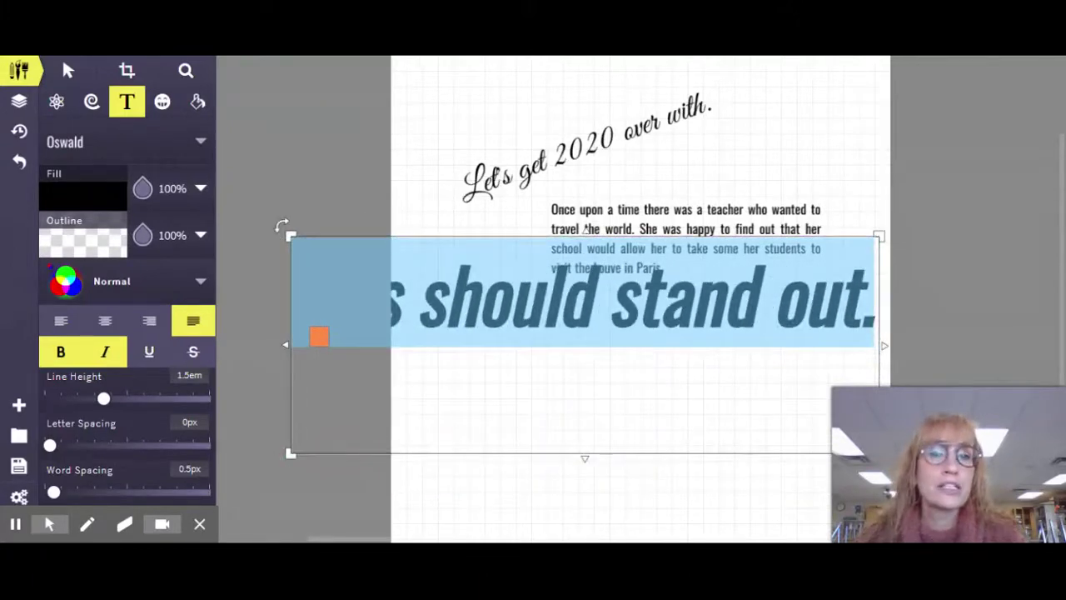
click(68, 71)
drag(477, 313, 512, 273)
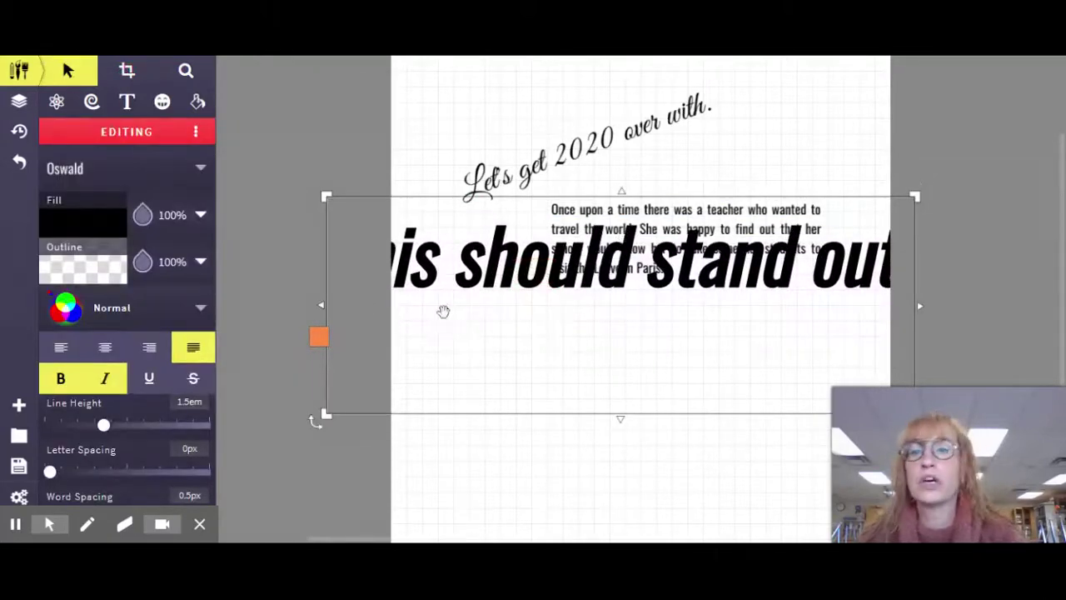
Step: Fill the headline text red (#ff5b5b)
click(92, 227)
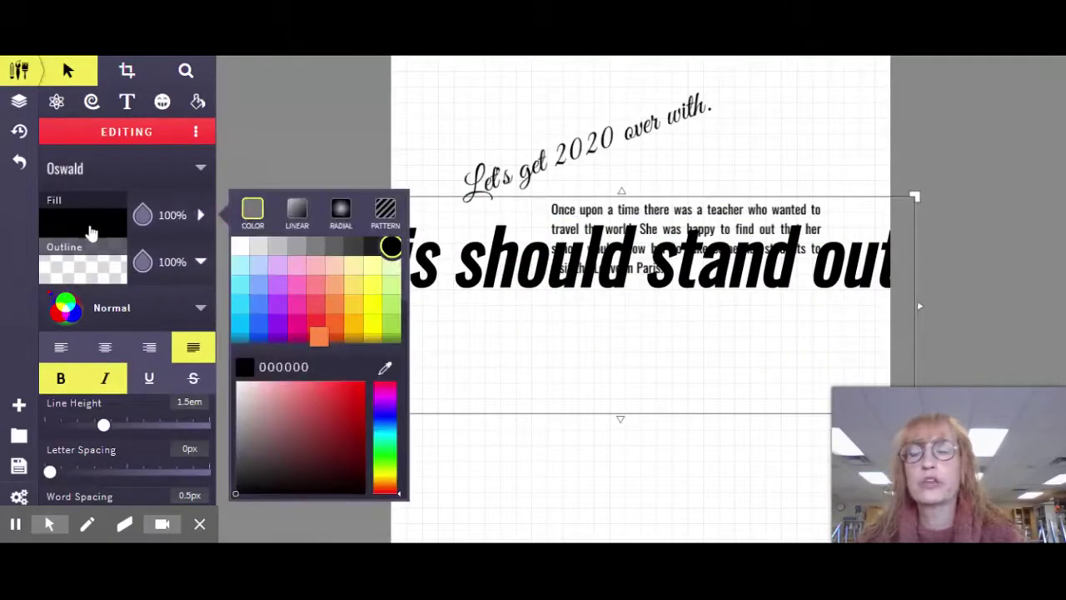
click(316, 305)
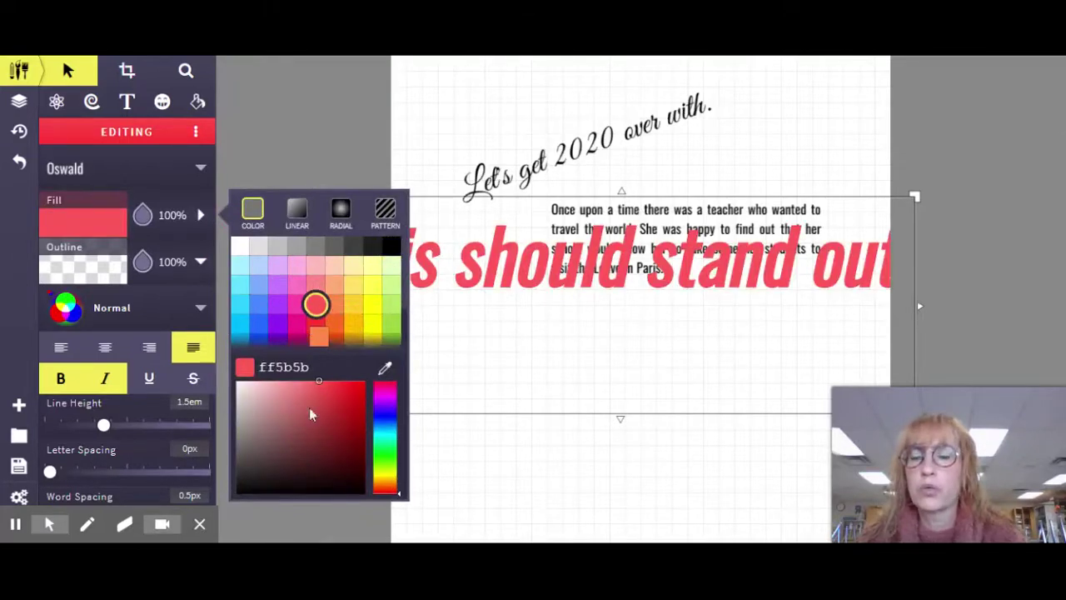
click(109, 309)
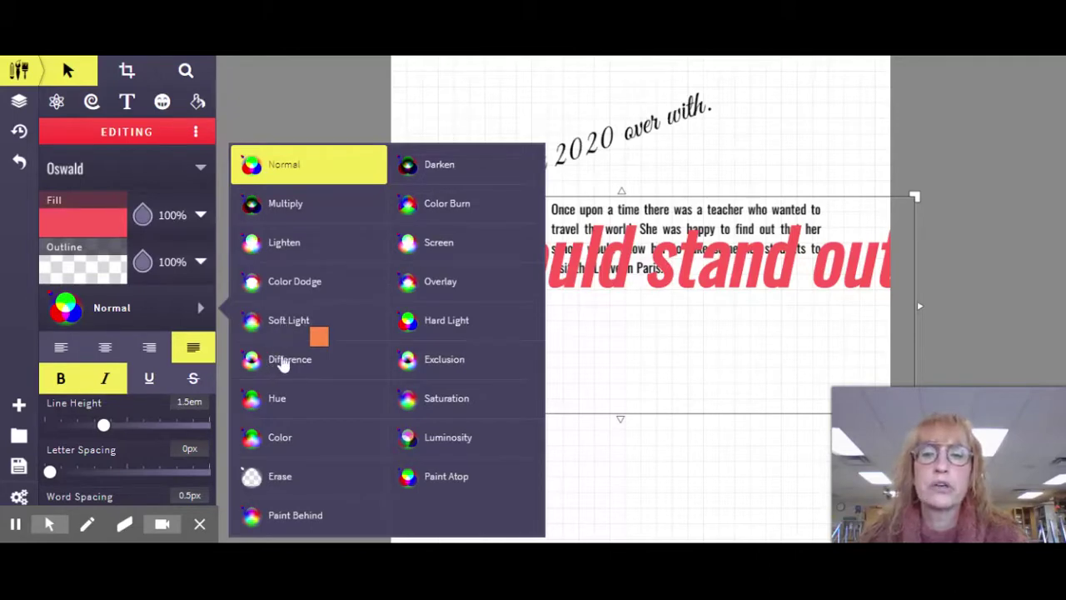
Step: Try Difference, Hard Light, Exclusion, Lighten and Overlay blend modes on the headline
click(287, 359)
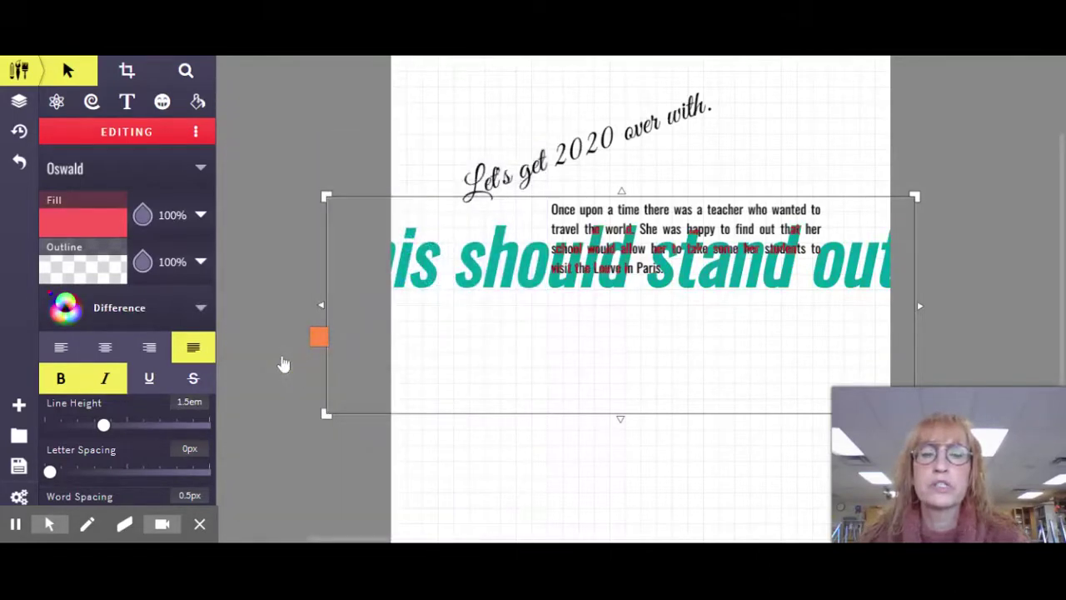
click(140, 313)
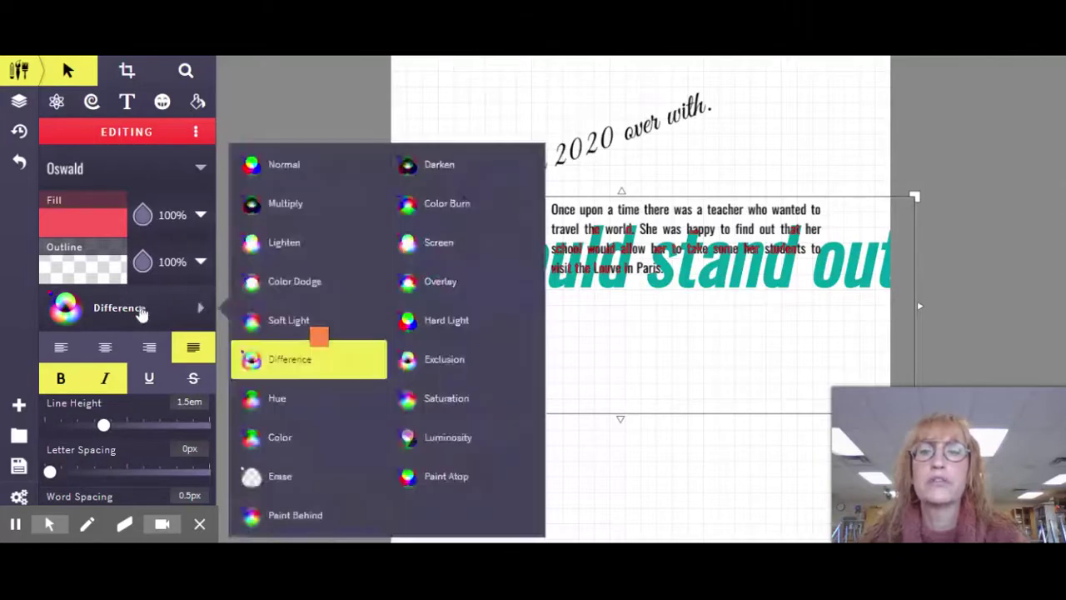
click(451, 324)
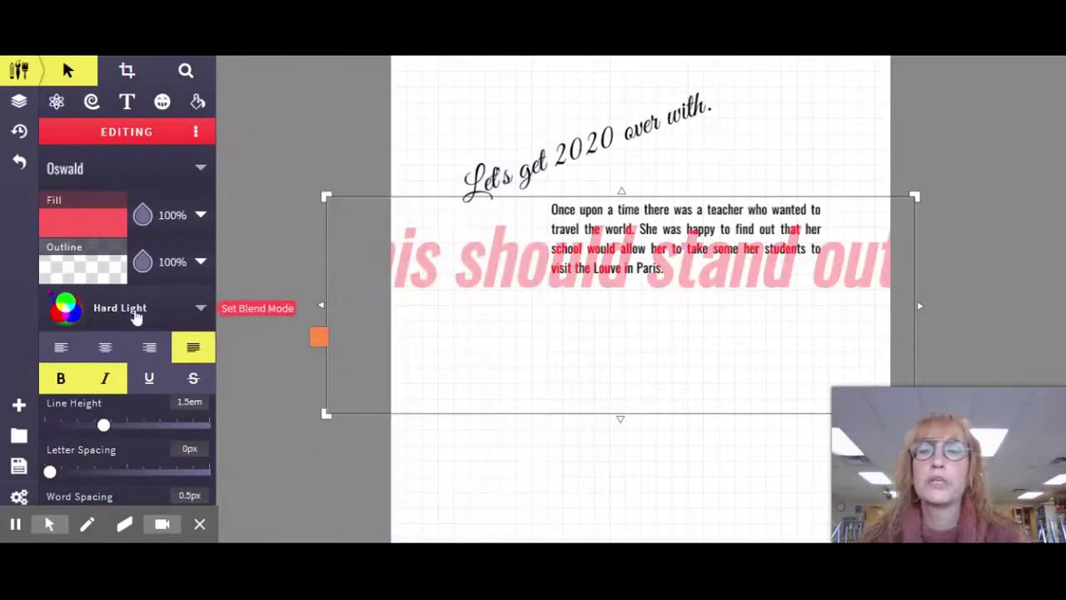
click(135, 310)
click(425, 362)
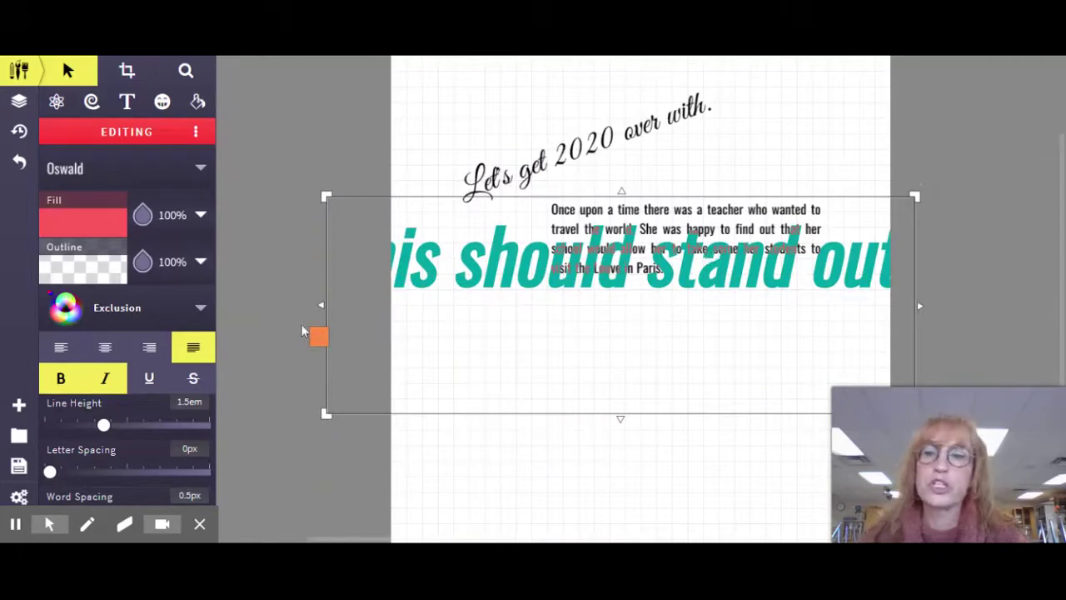
click(153, 314)
click(283, 243)
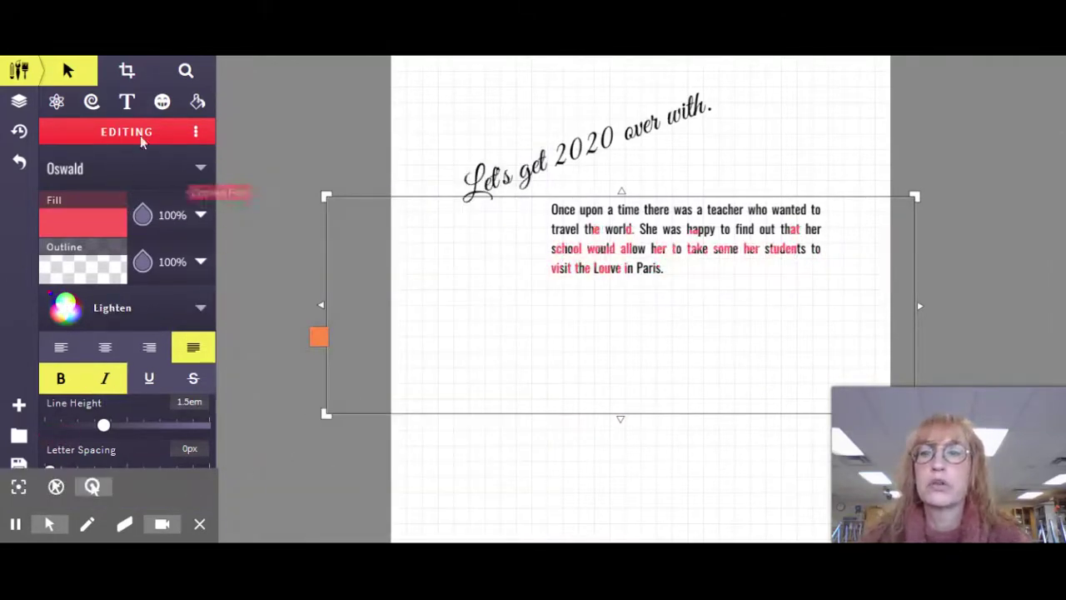
click(146, 318)
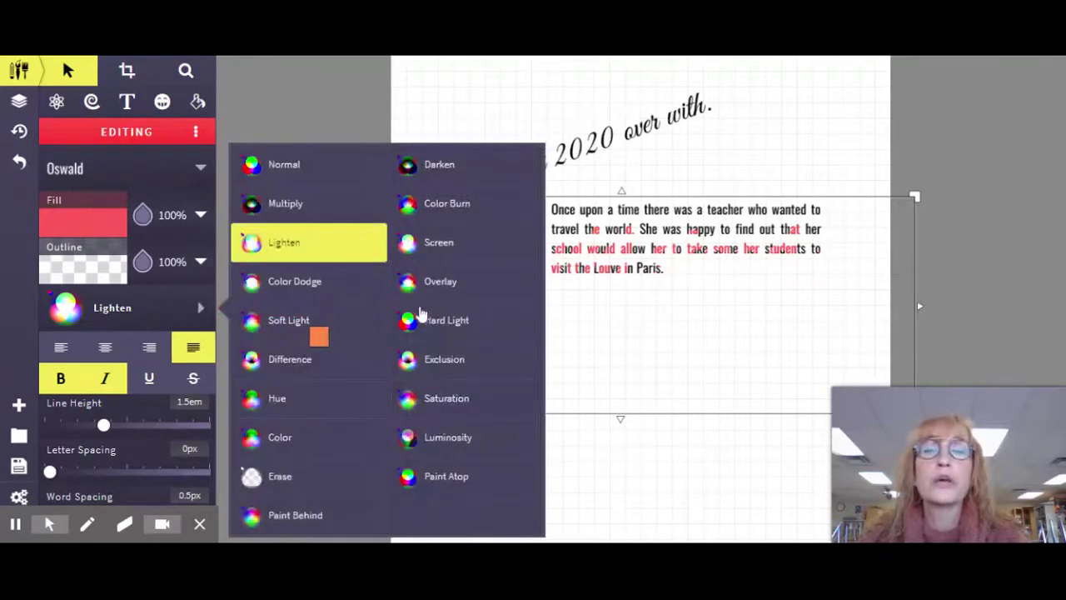
click(436, 282)
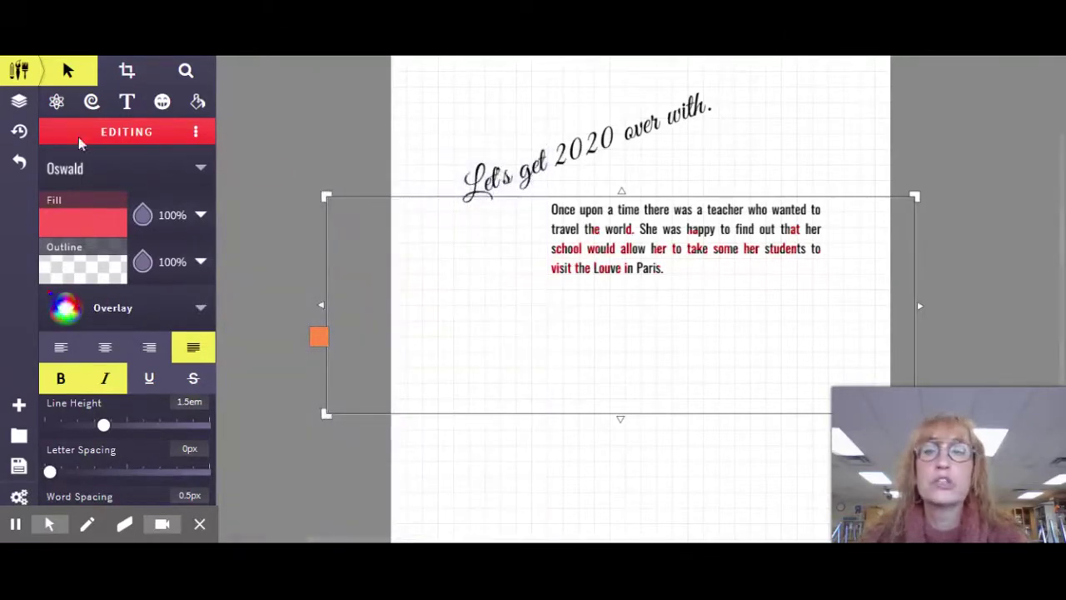
Step: Try Color Burn, Luminosity and Color, then settle on the Difference blend mode
click(140, 308)
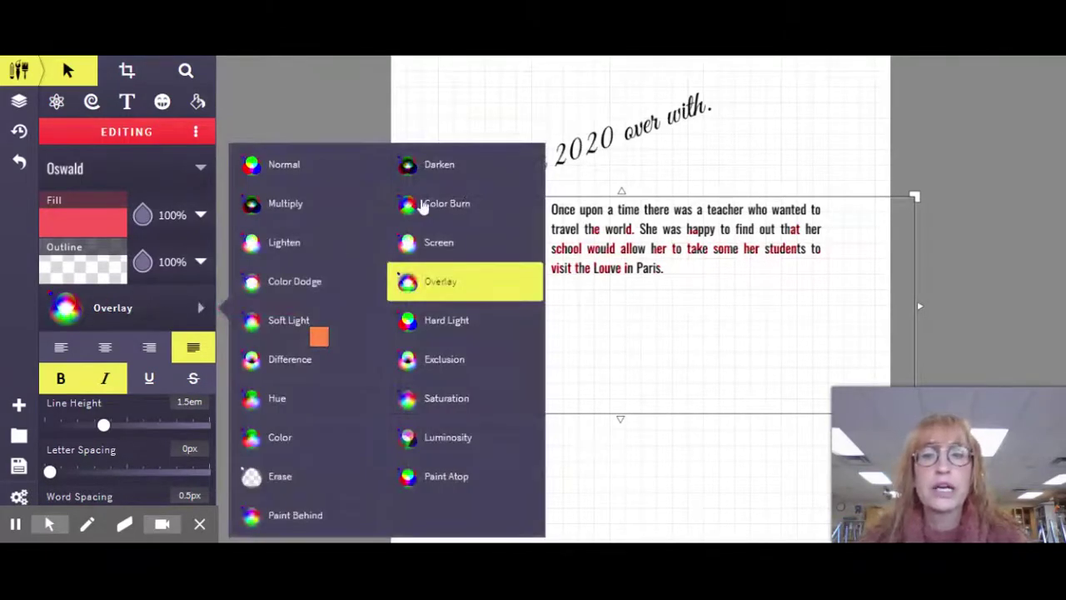
click(421, 205)
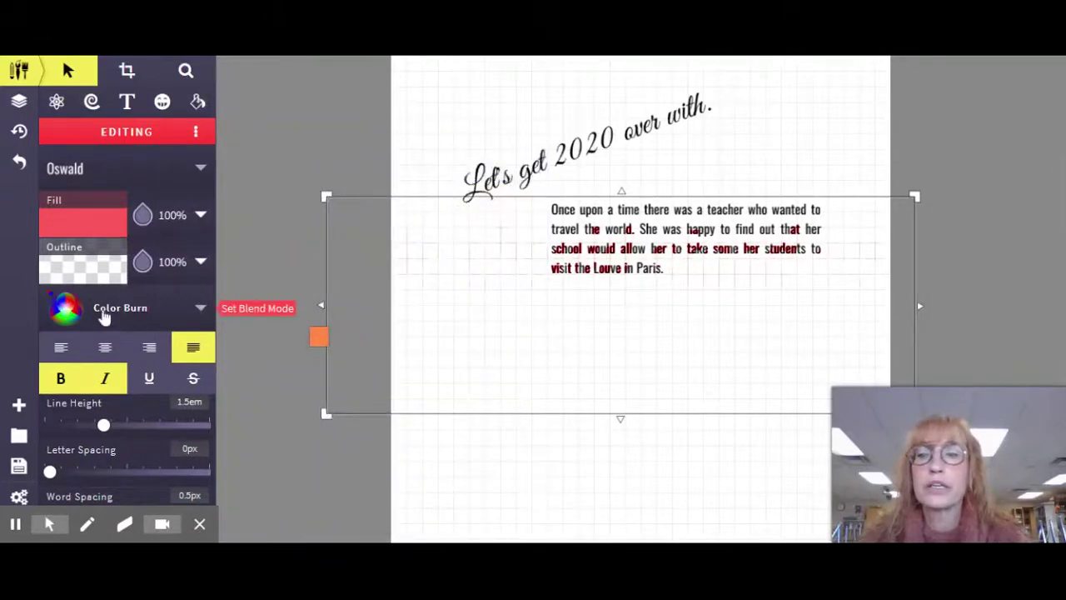
click(102, 310)
click(444, 446)
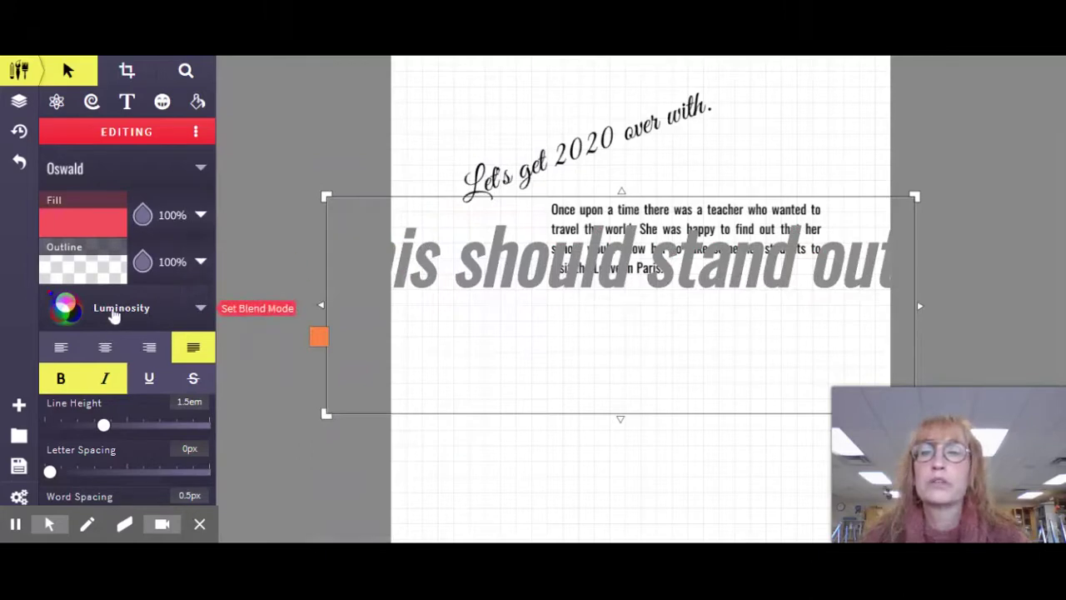
click(109, 313)
click(274, 439)
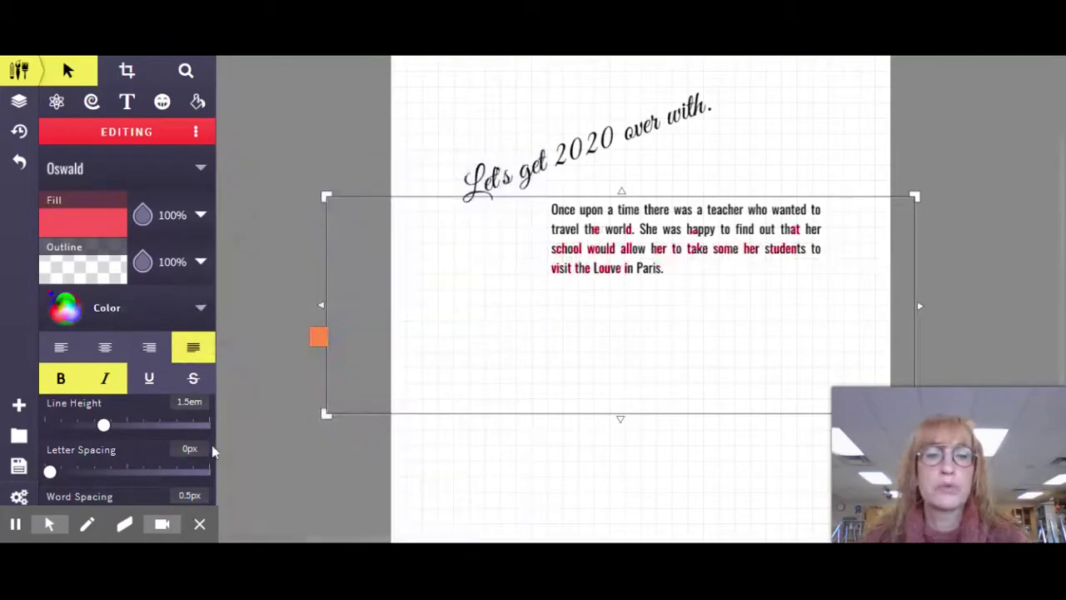
click(164, 305)
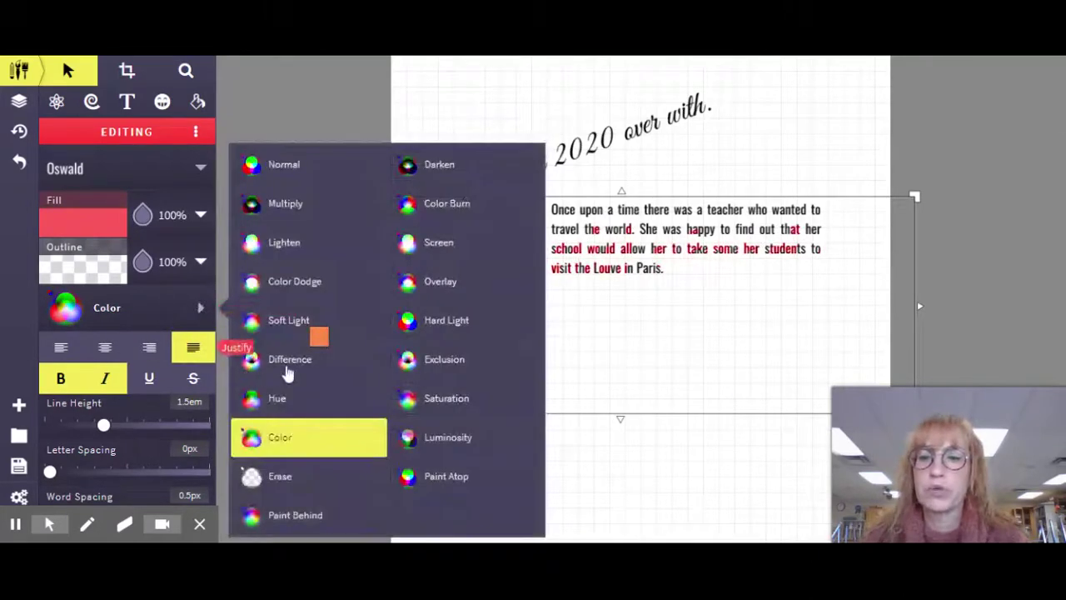
click(288, 367)
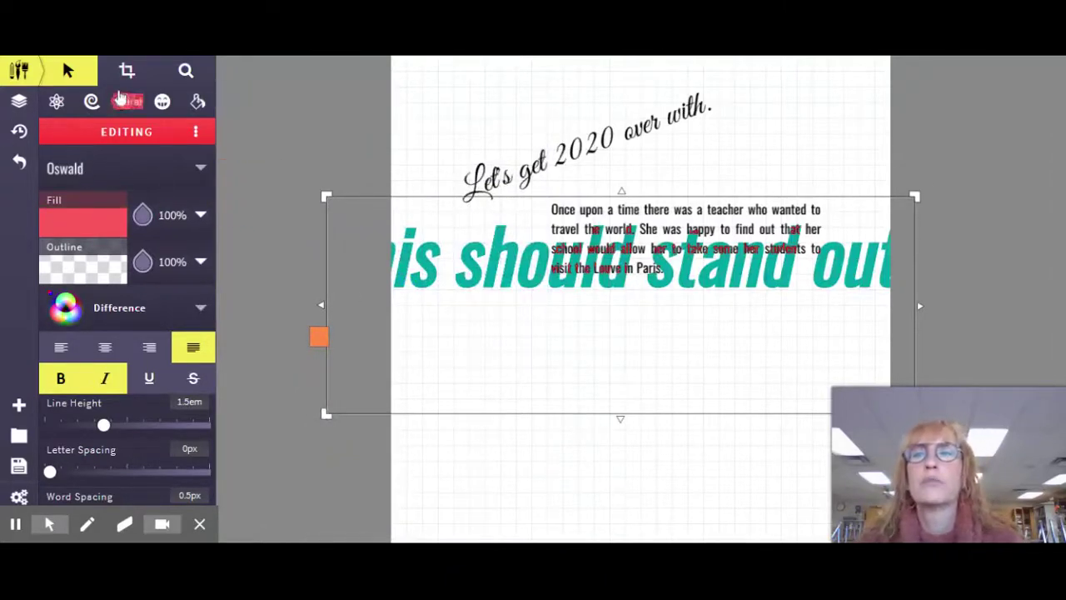
Step: Add a new text box reading 'YES' and scale it up to a huge size
click(125, 100)
click(419, 99)
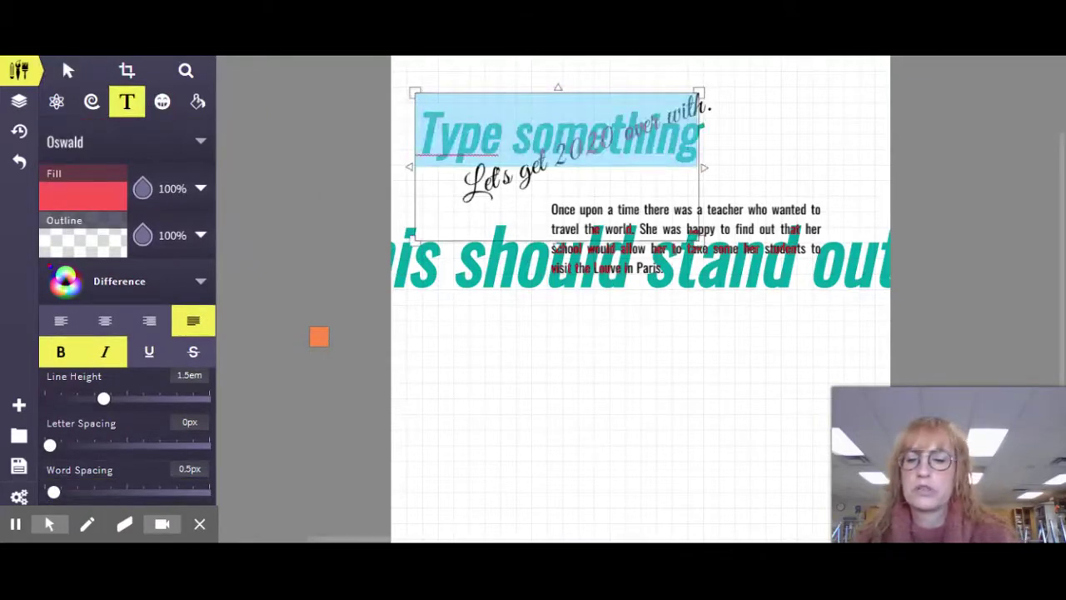
text(YES)
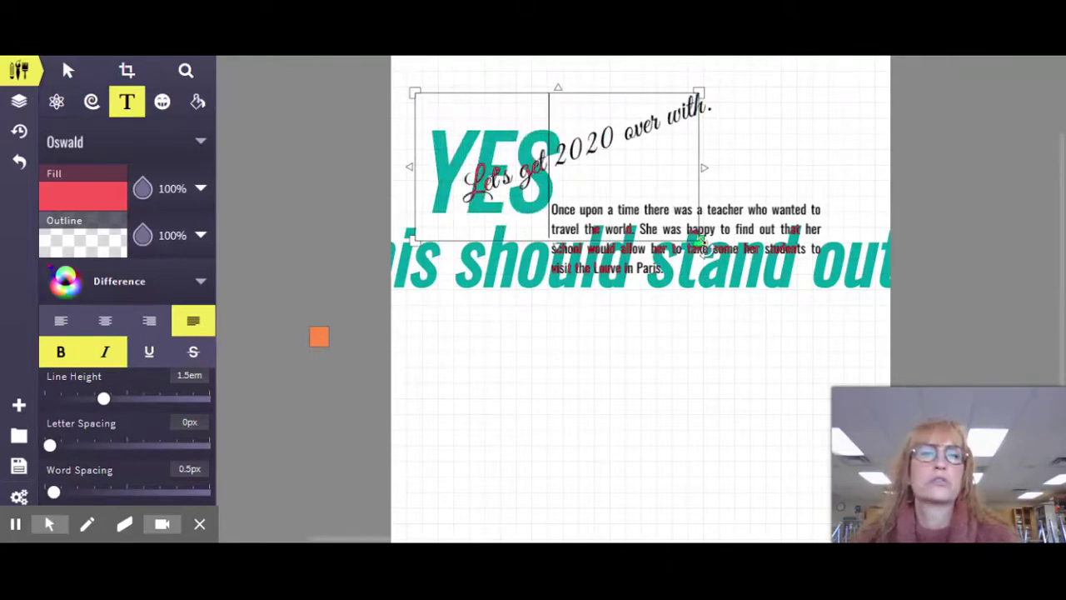
click(721, 352)
drag(721, 352, 923, 539)
drag(923, 92, 1020, 71)
mouse_move(1054, 396)
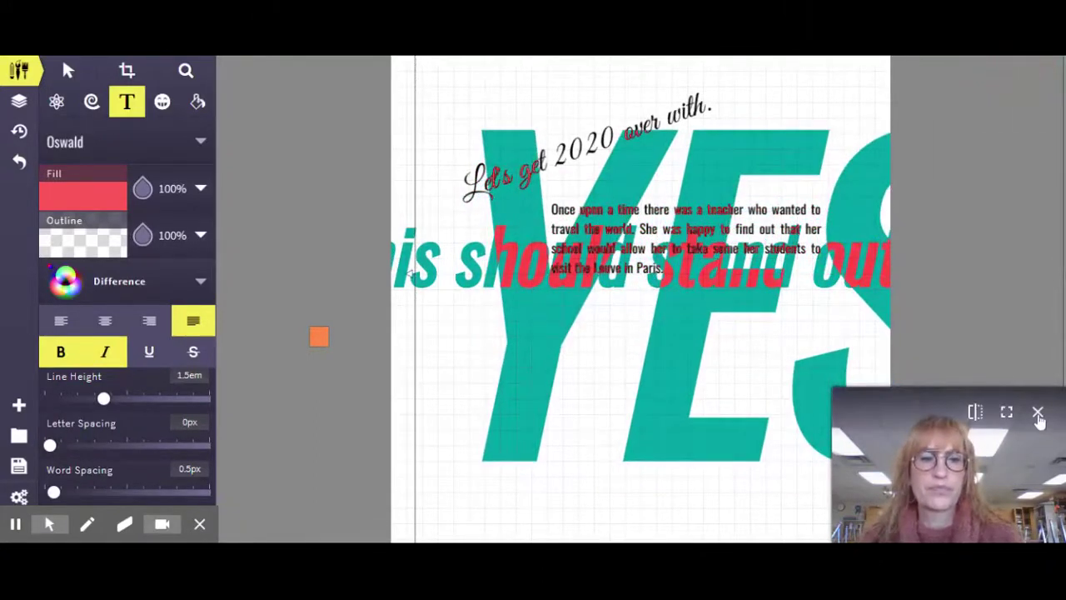
click(1038, 414)
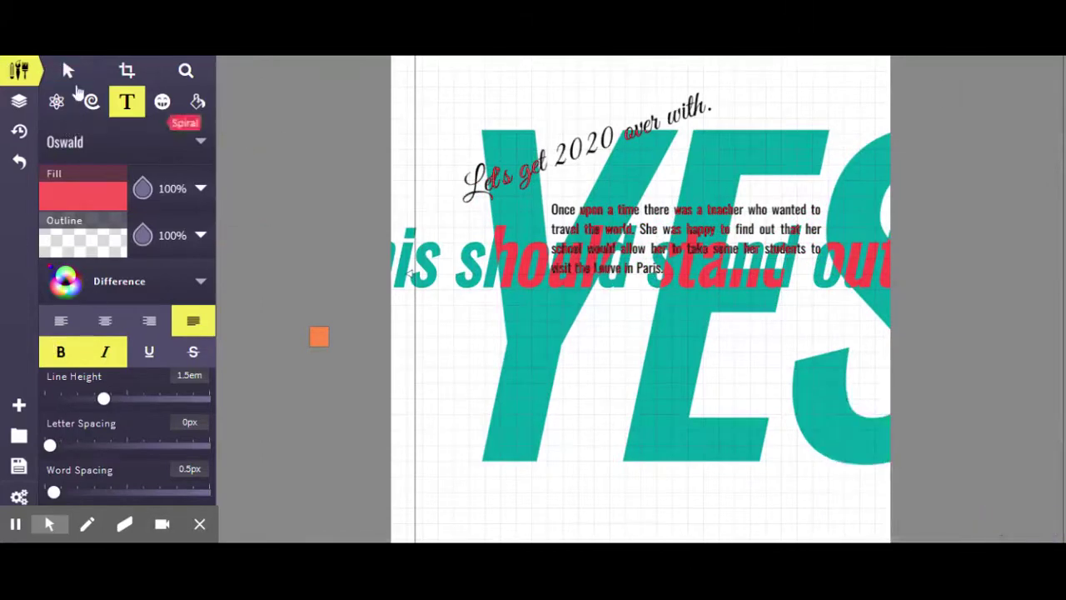
Step: Nudge the headline lower, move the giant YES up, and enlarge it slightly
key(v)
drag(540, 382, 559, 411)
click(861, 462)
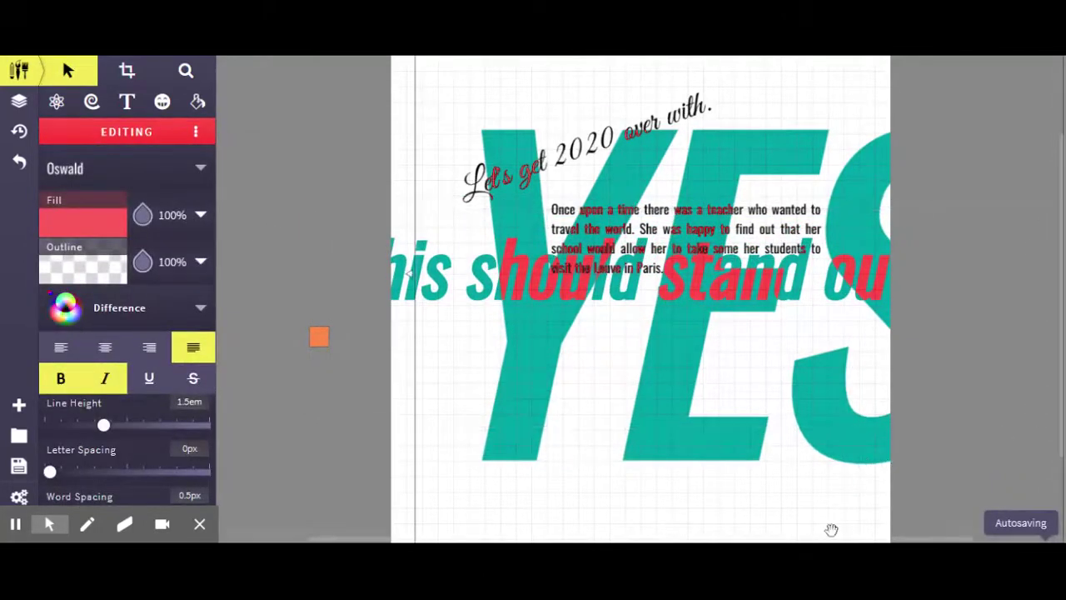
drag(822, 522, 819, 401)
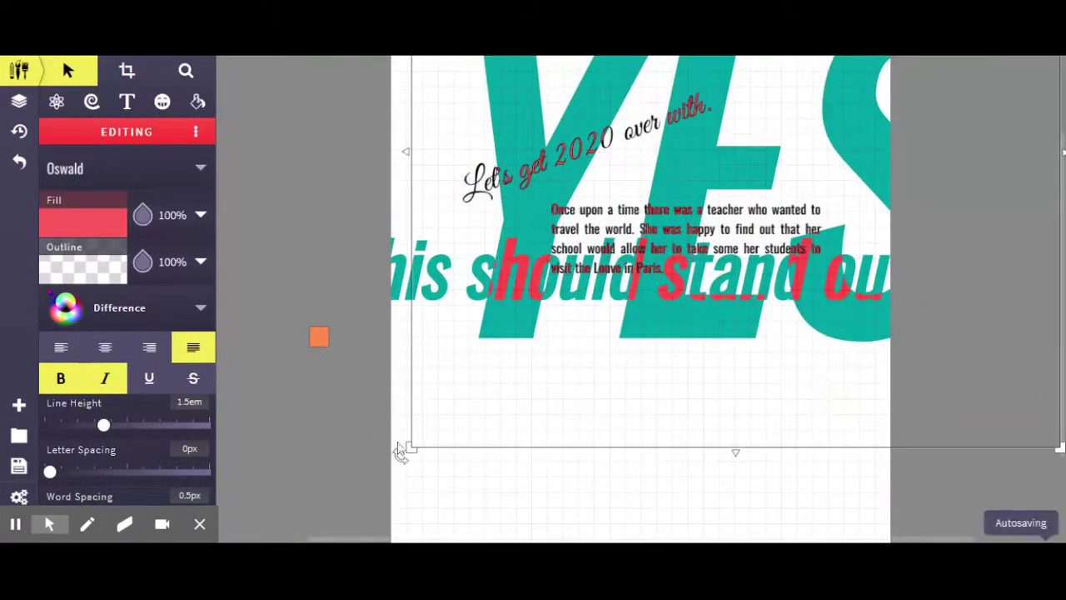
mouse_move(415, 447)
mouse_down()
mouse_move(380, 467)
mouse_move(459, 466)
mouse_move(409, 457)
mouse_move(416, 450)
mouse_move(408, 463)
mouse_up()
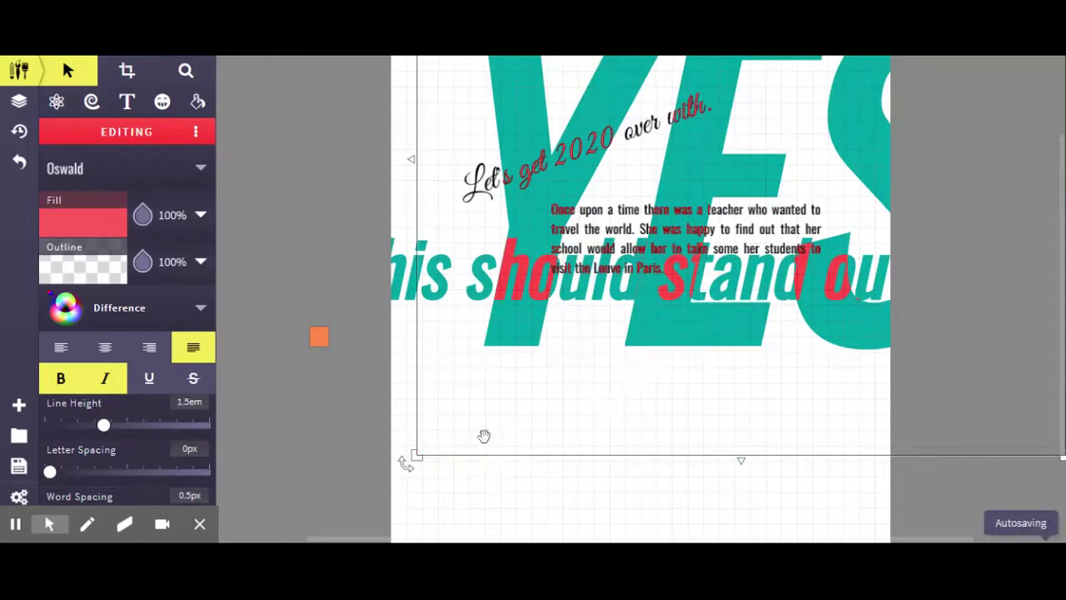
drag(483, 435, 467, 458)
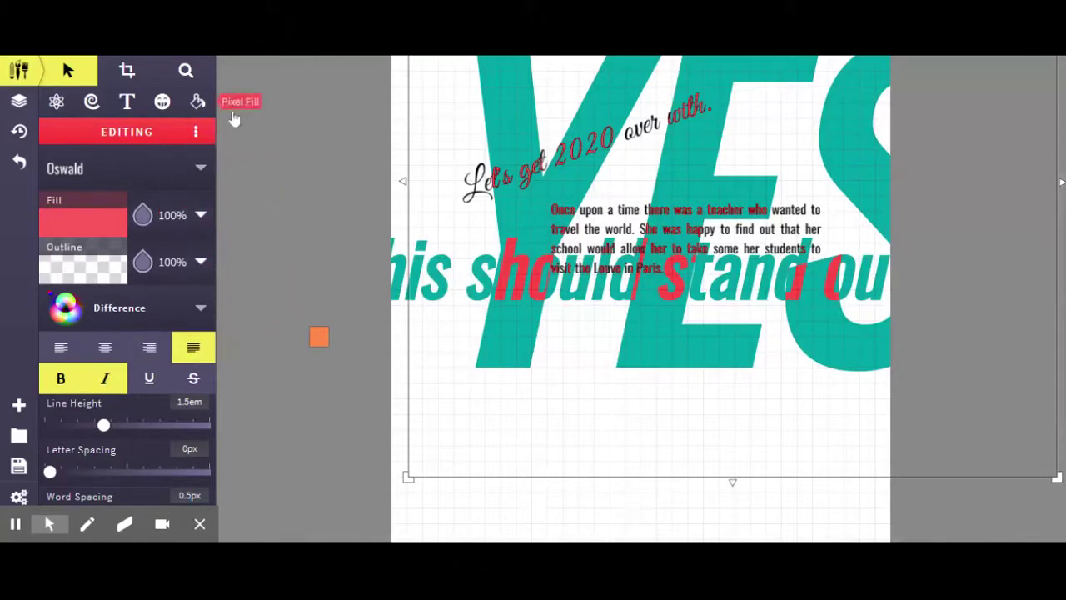
Step: Deselect the YES text, open the clipart library, and scroll through the cartoon images
click(325, 218)
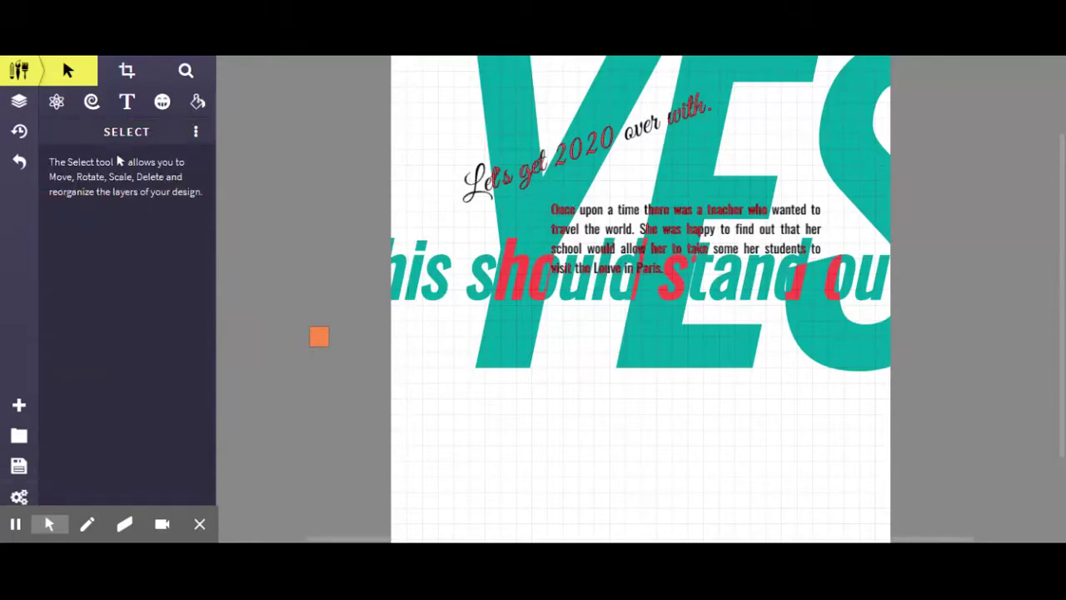
click(163, 102)
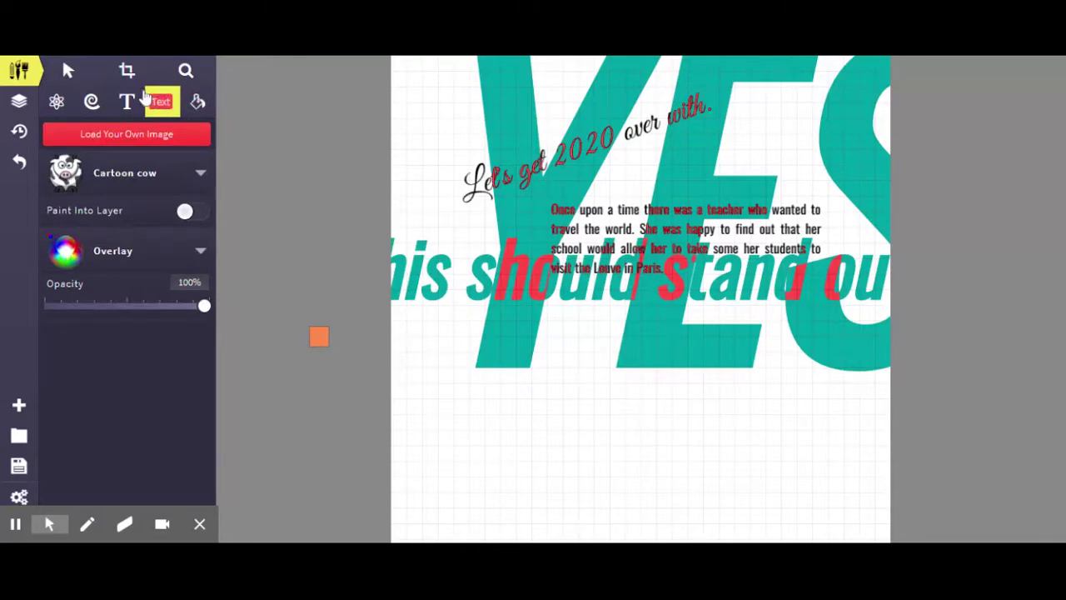
click(116, 172)
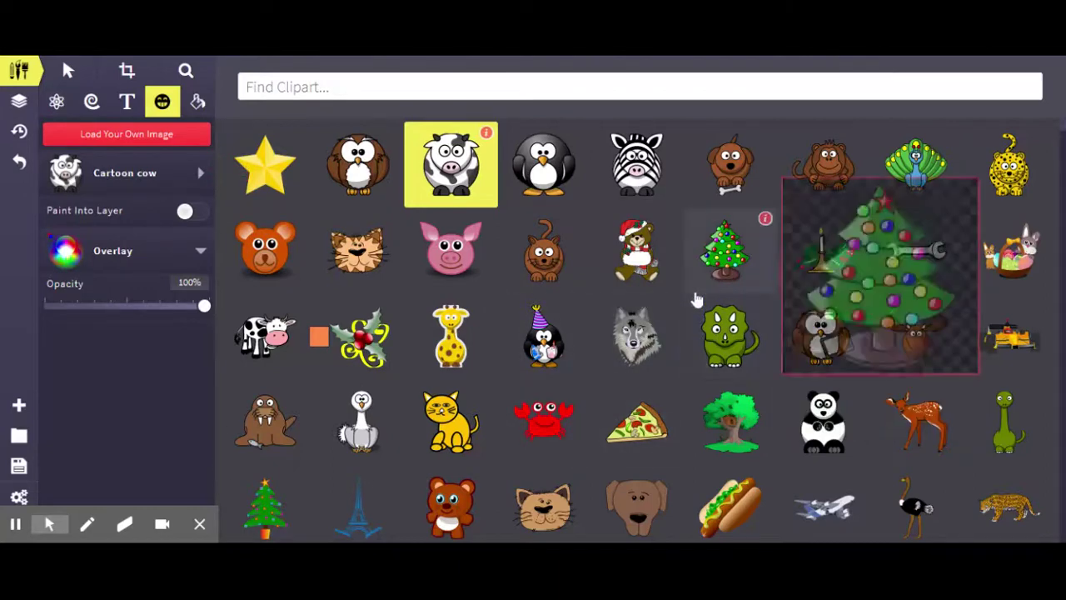
scroll(698, 300, down, 3)
scroll(698, 300, down, 2)
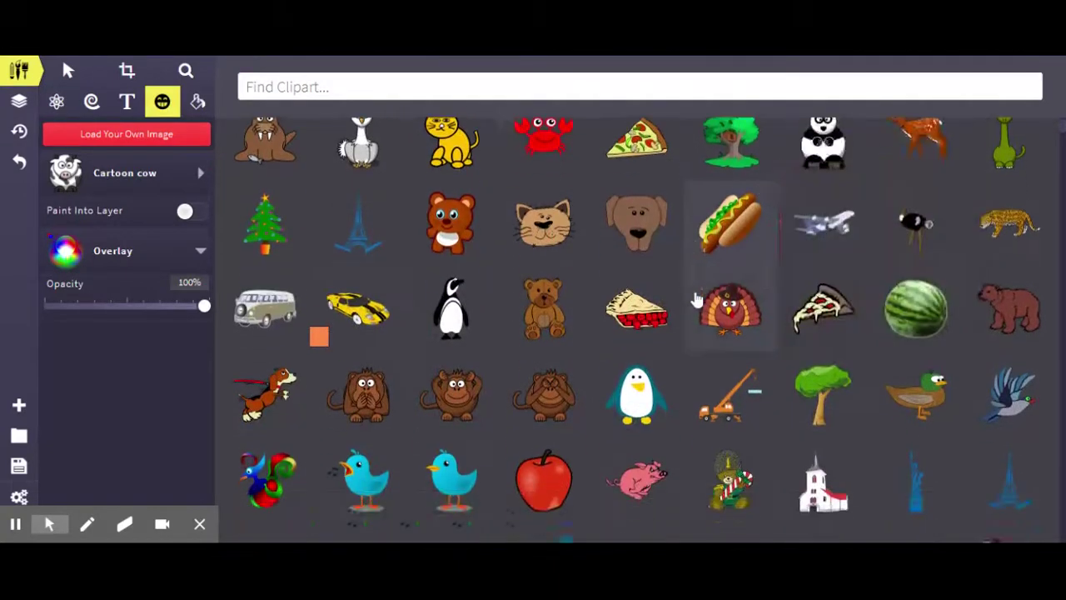
scroll(628, 315, down, 4)
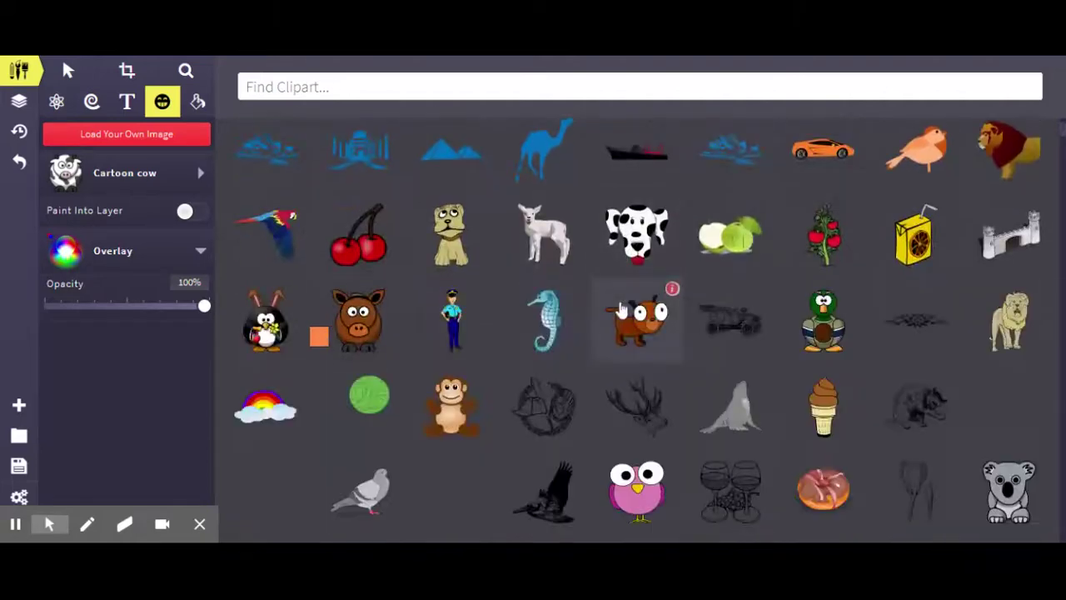
scroll(587, 322, down, 5)
mouse_move(588, 324)
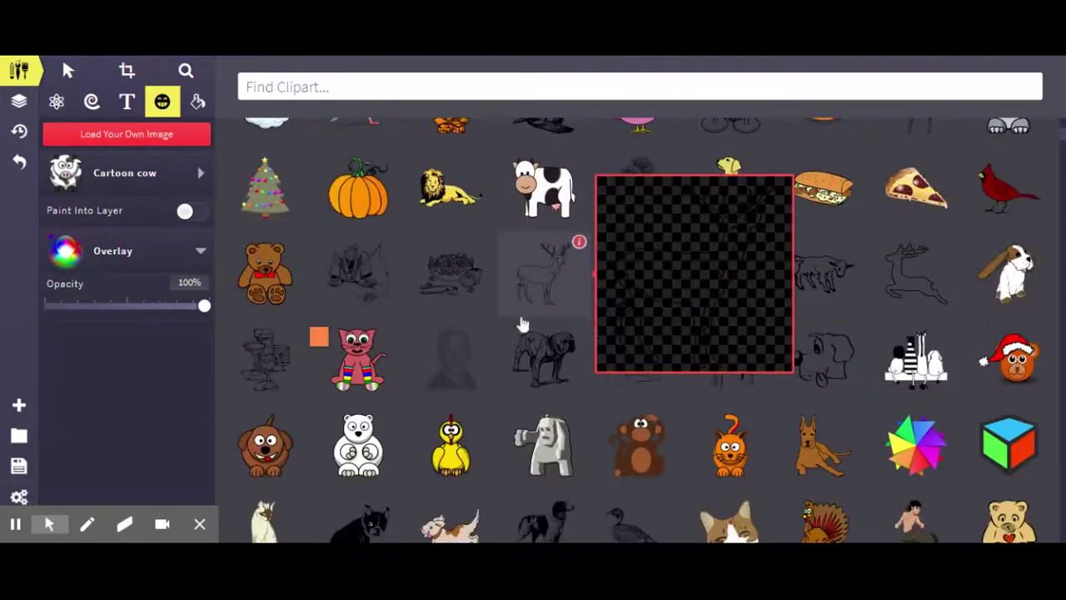
mouse_move(848, 277)
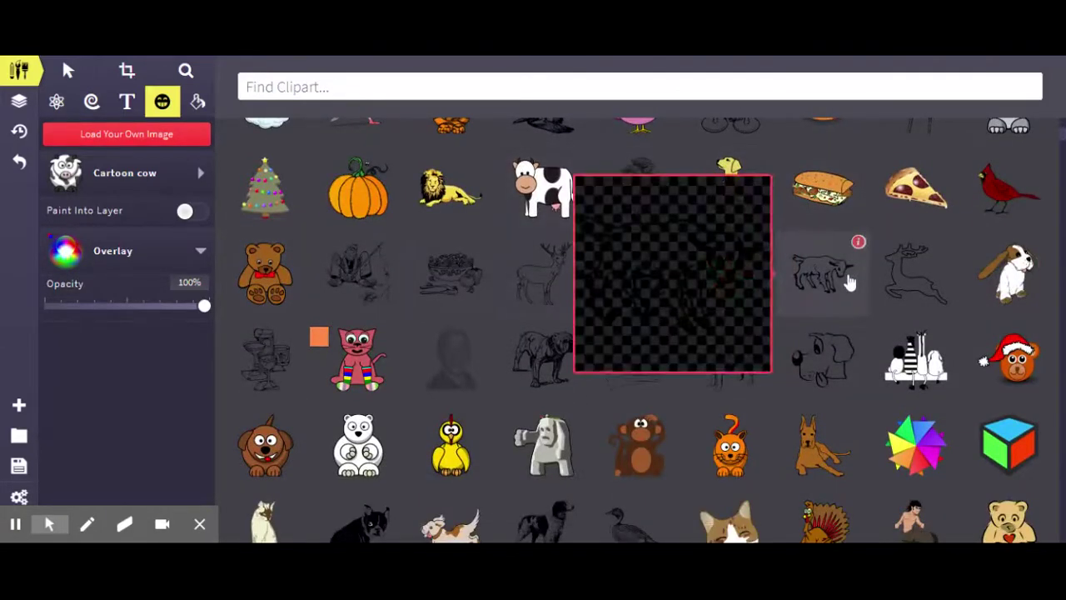
scroll(847, 283, down, 4)
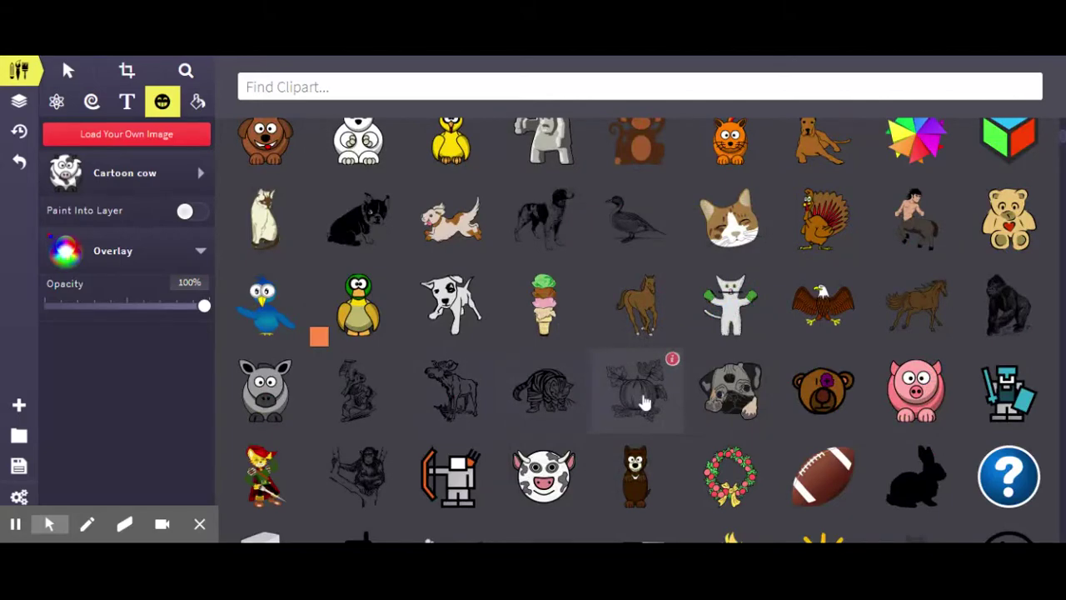
scroll(645, 402, down, 4)
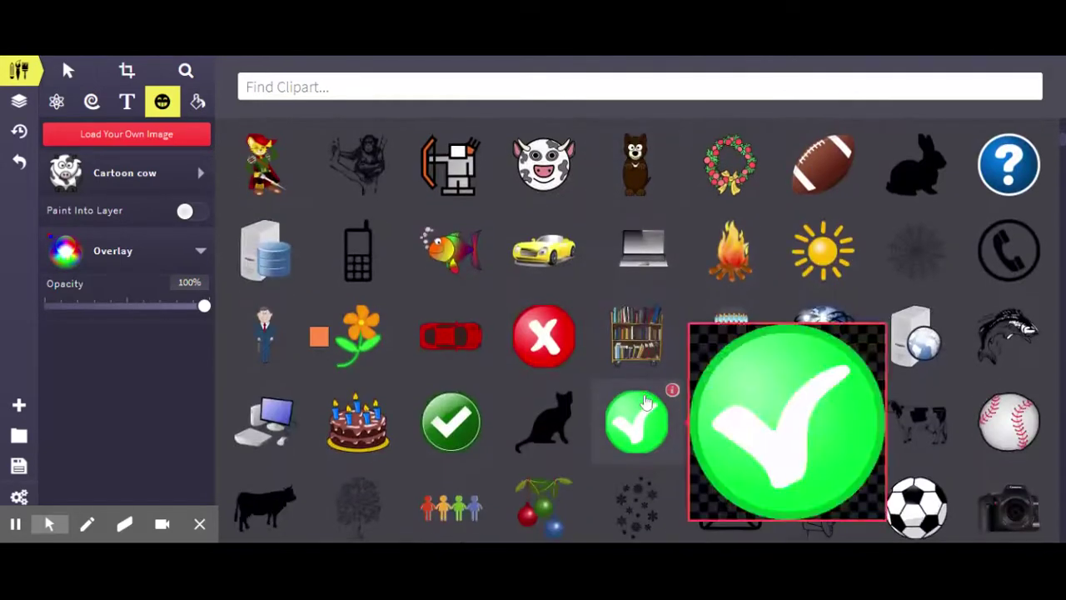
scroll(645, 402, down, 2)
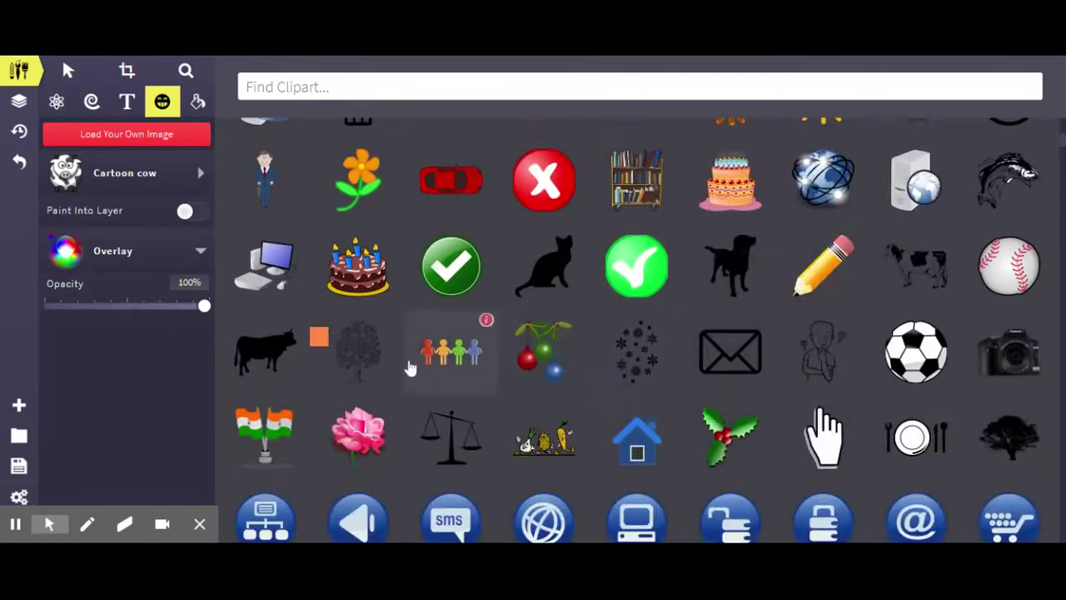
Step: Search the clipart library for 'ART' and scroll through the results
mouse_move(468, 366)
click(409, 86)
text(A)
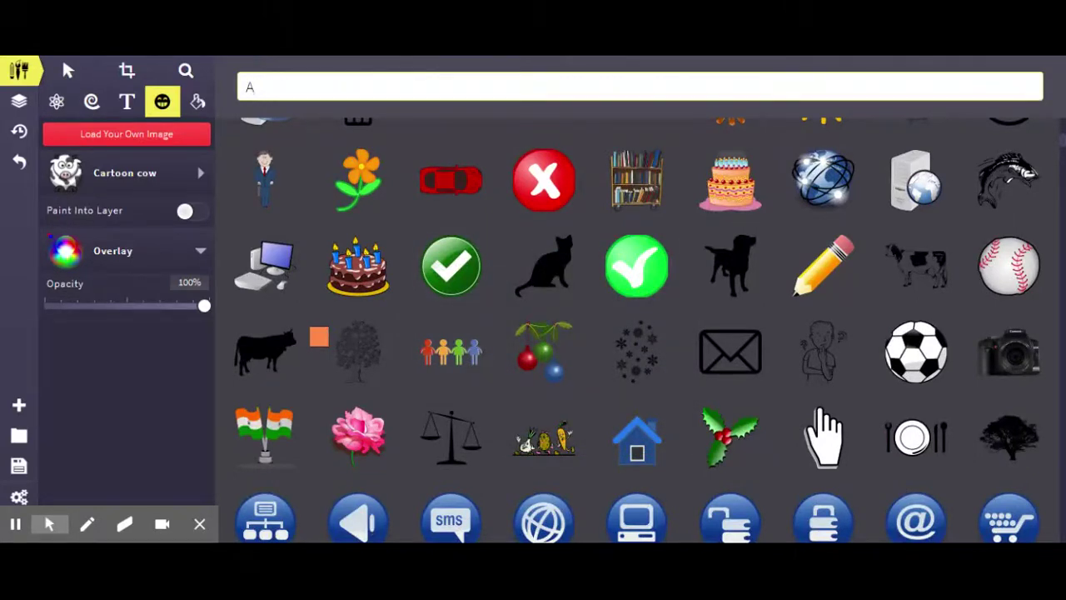
text(RT)
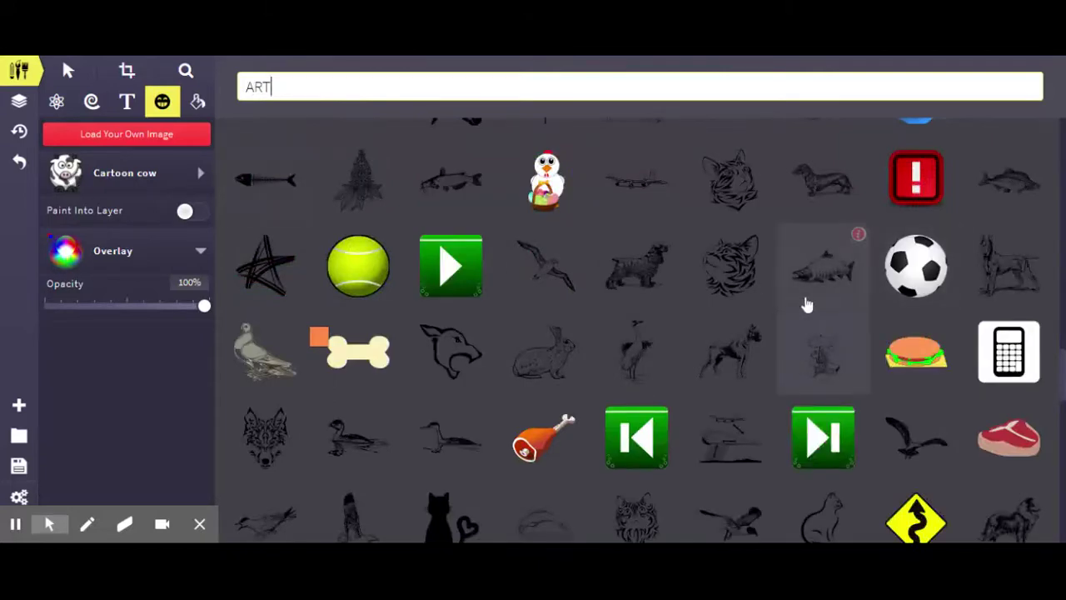
mouse_move(807, 305)
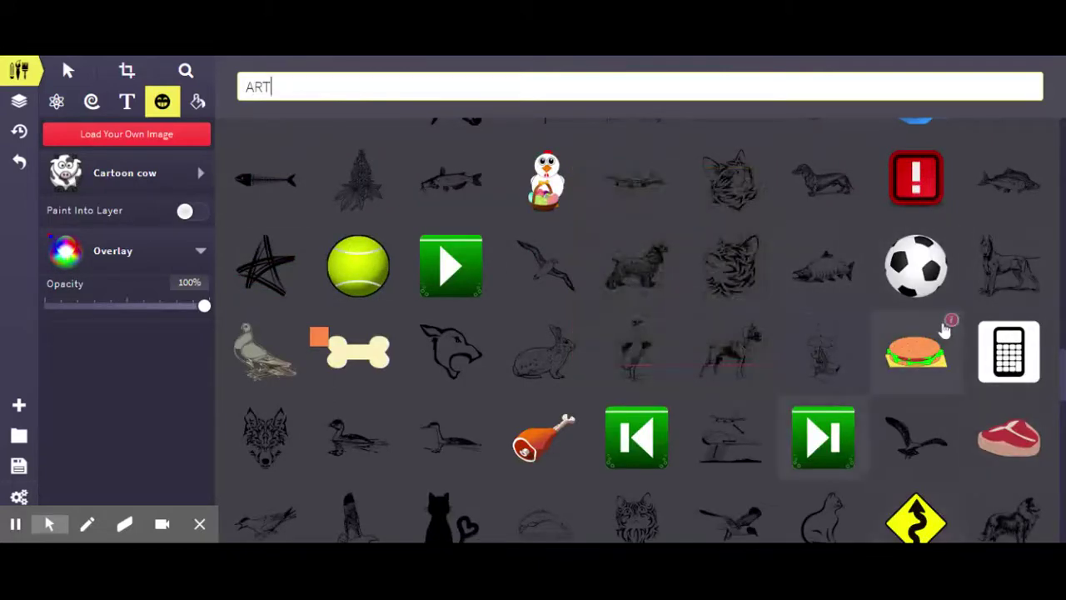
scroll(924, 380, down, 4)
scroll(924, 381, down, 3)
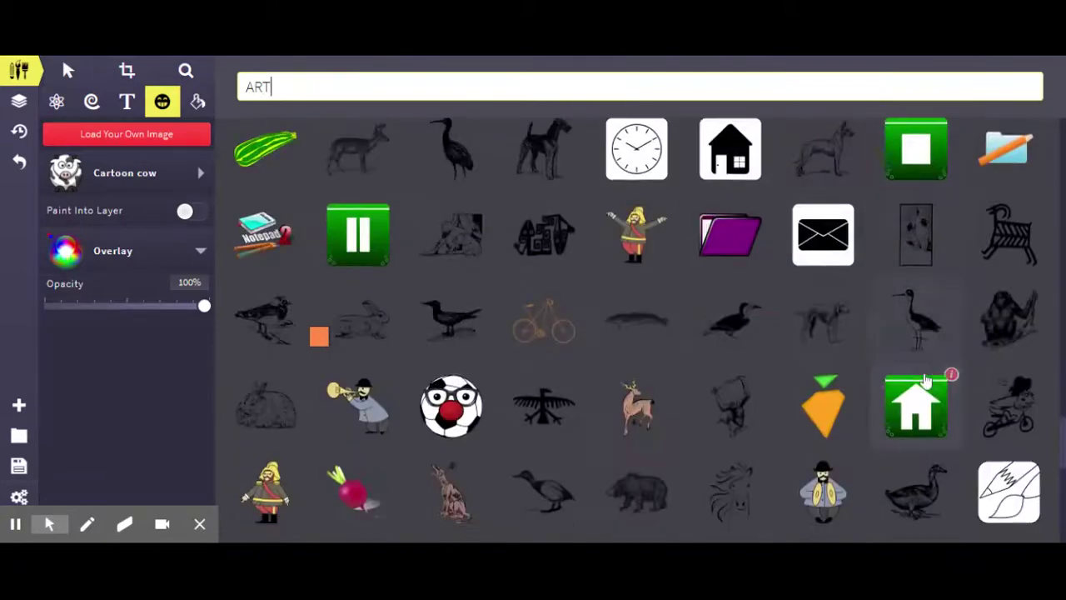
scroll(925, 381, down, 3)
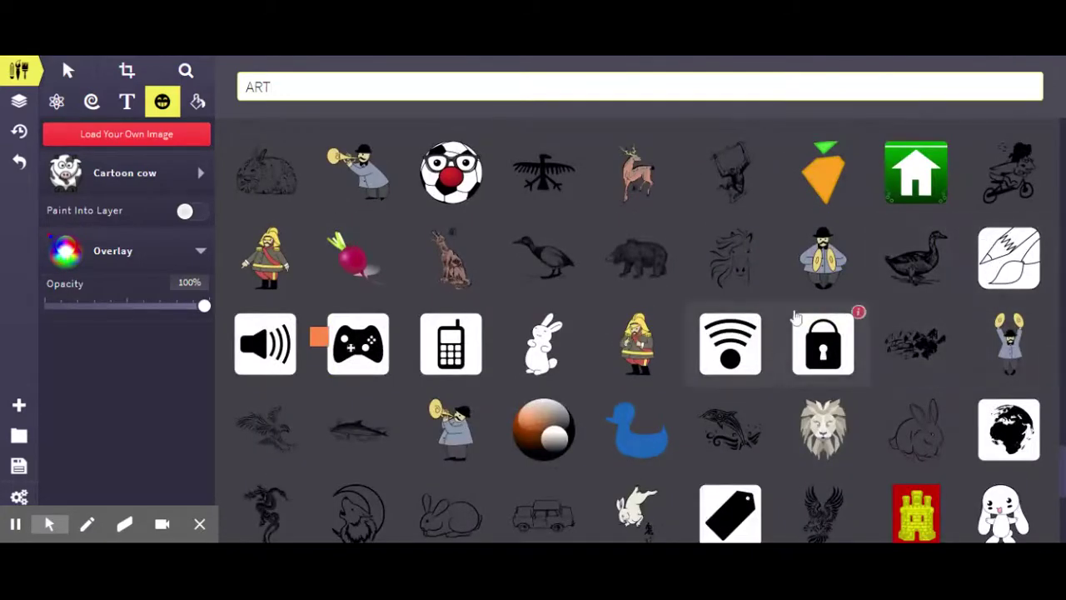
scroll(795, 317, down, 4)
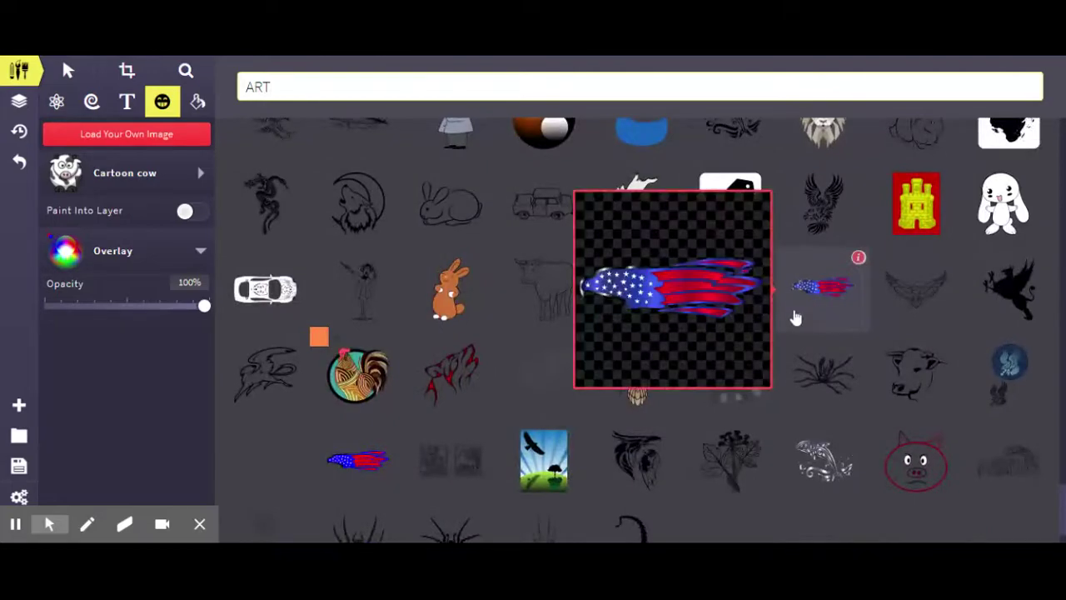
scroll(795, 316, down, 10)
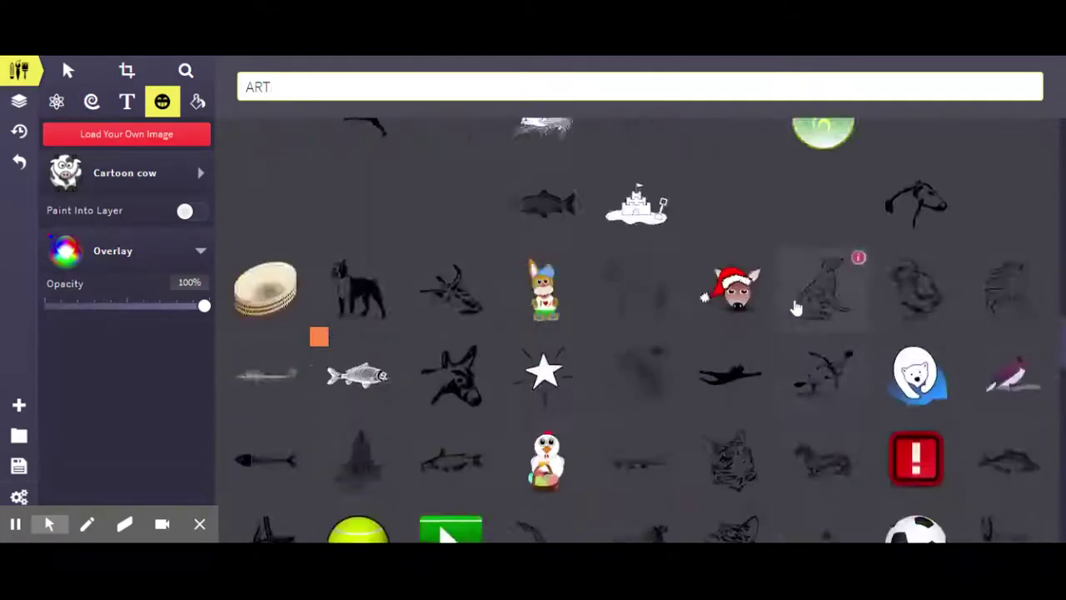
scroll(795, 307, down, 5)
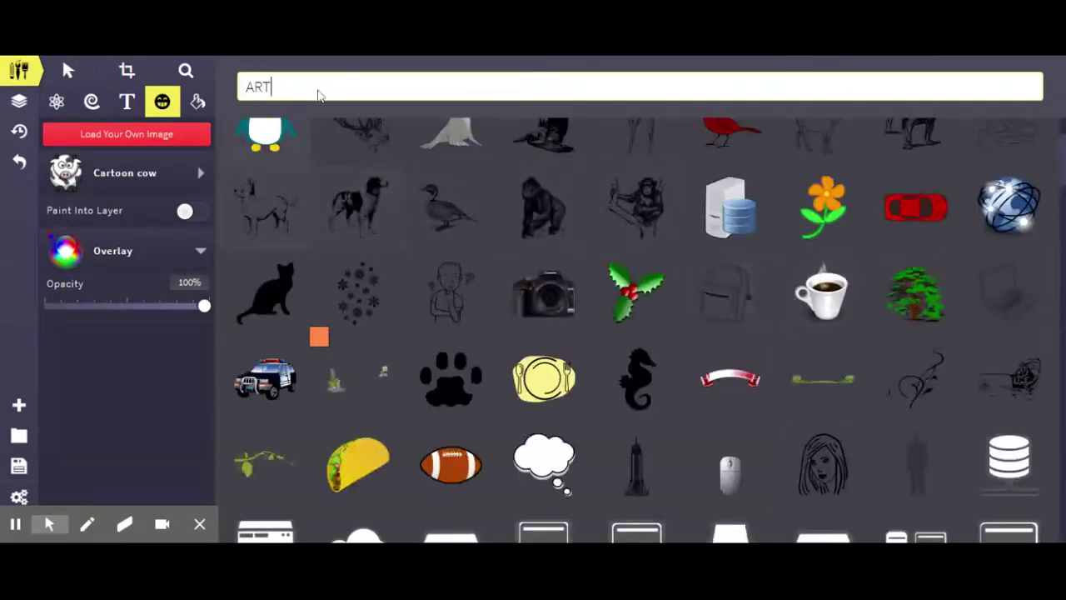
Step: Clear the clipart search field so the full cartoon grid shows again
key(BackSpace)
key(BackSpace)
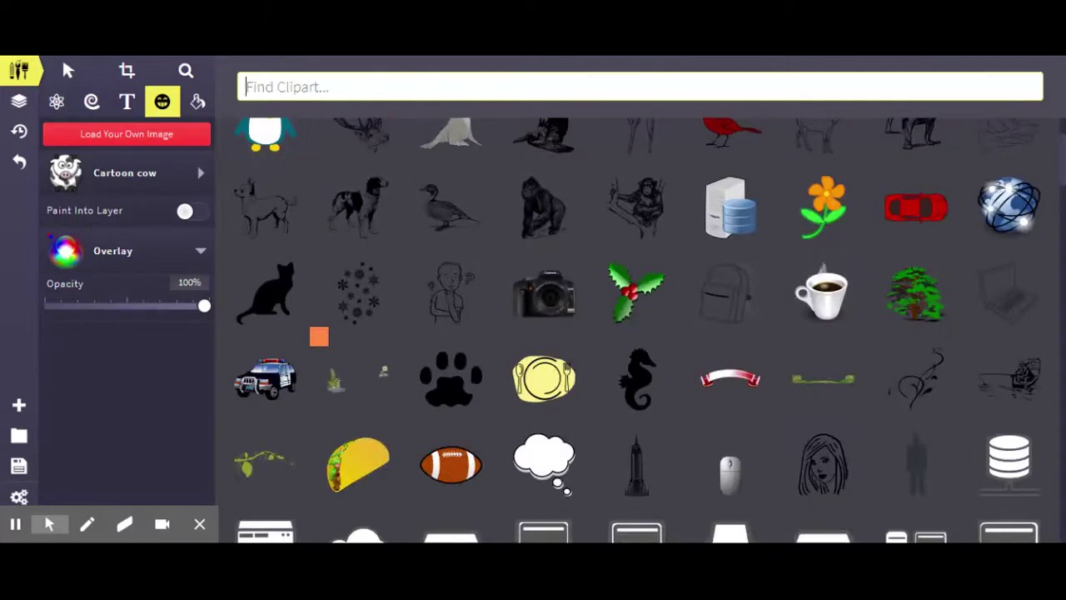
text(p)
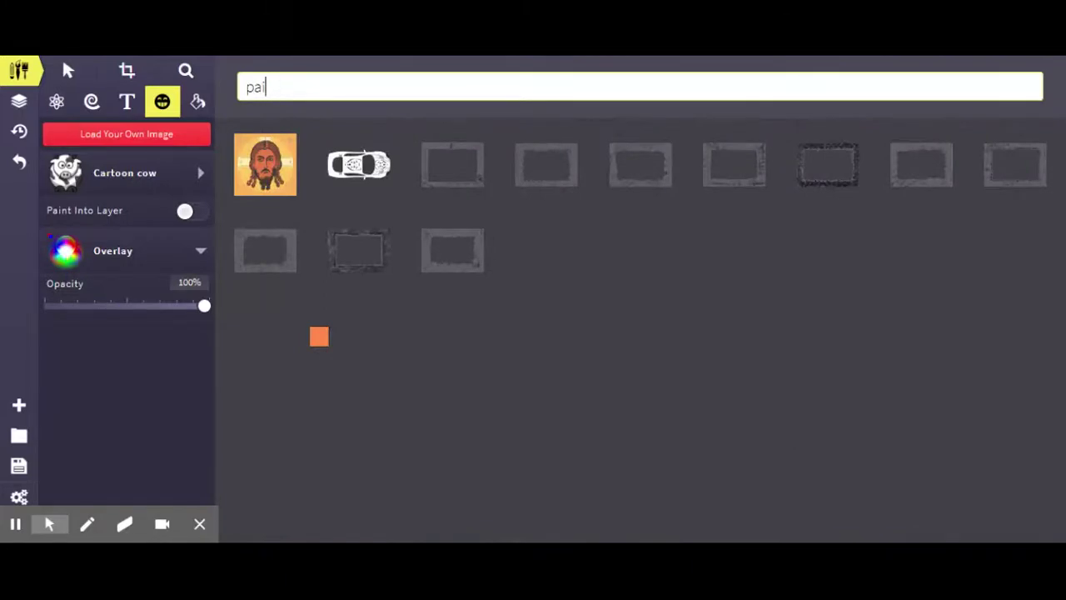
key(BackSpace)
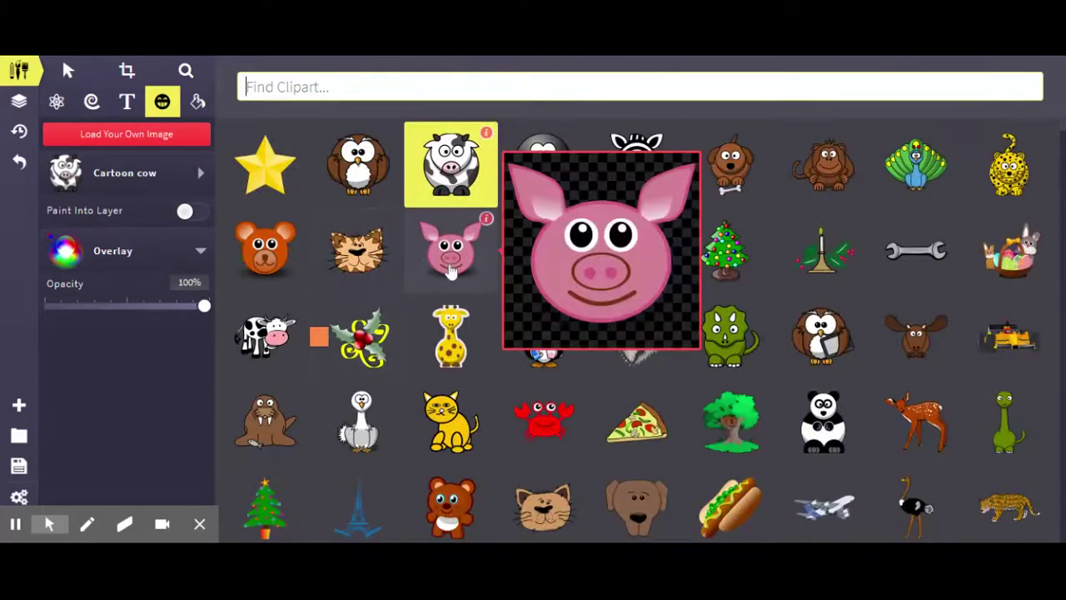
mouse_move(249, 338)
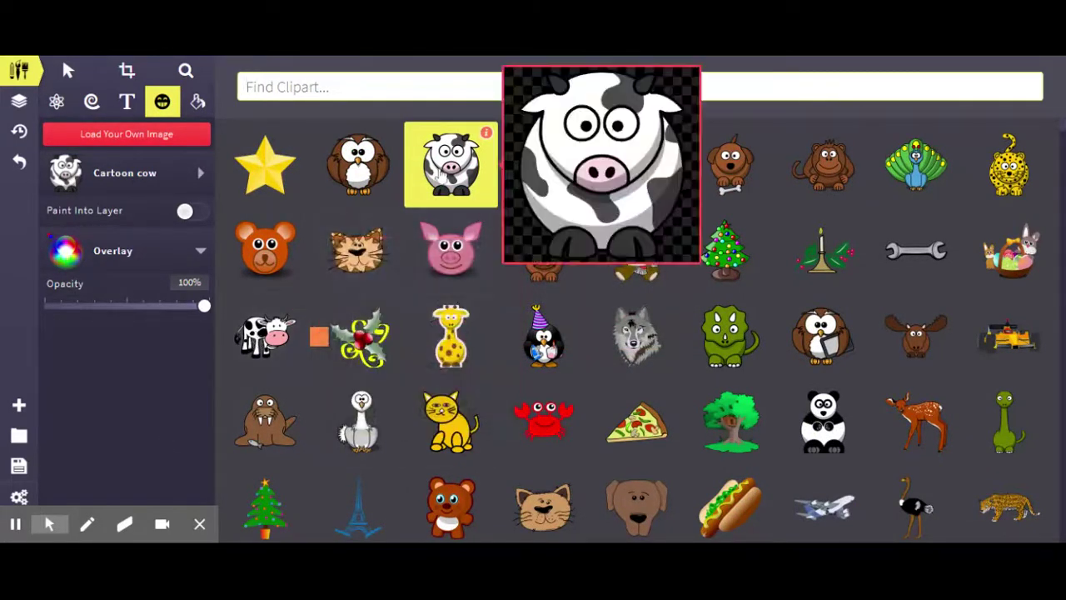
Step: Place the cartoon cow, drag it higher on the poster, and reopen the clipart browser
click(451, 175)
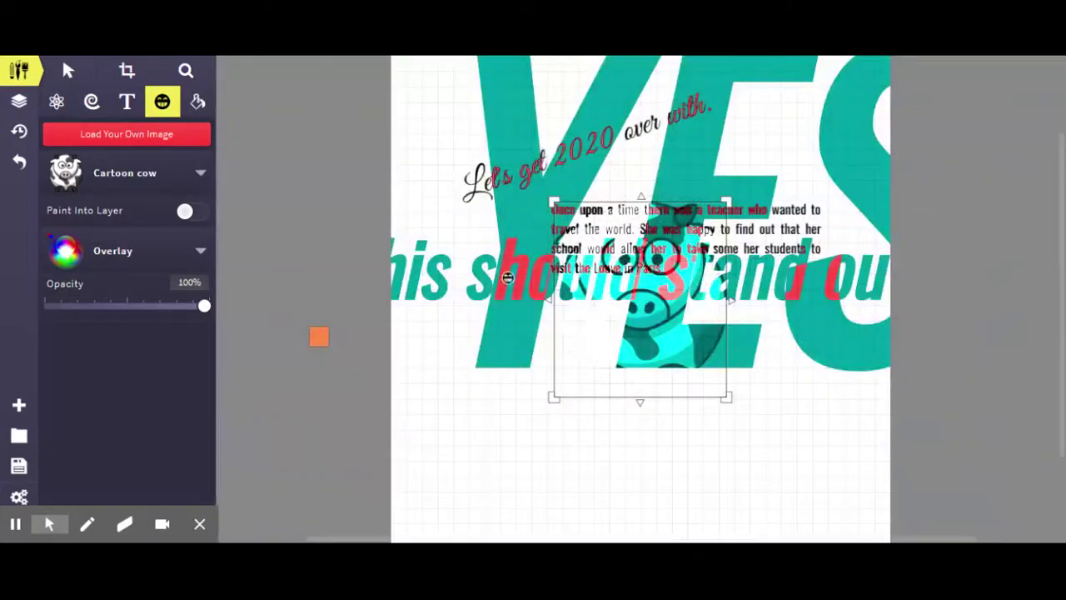
drag(643, 347, 727, 202)
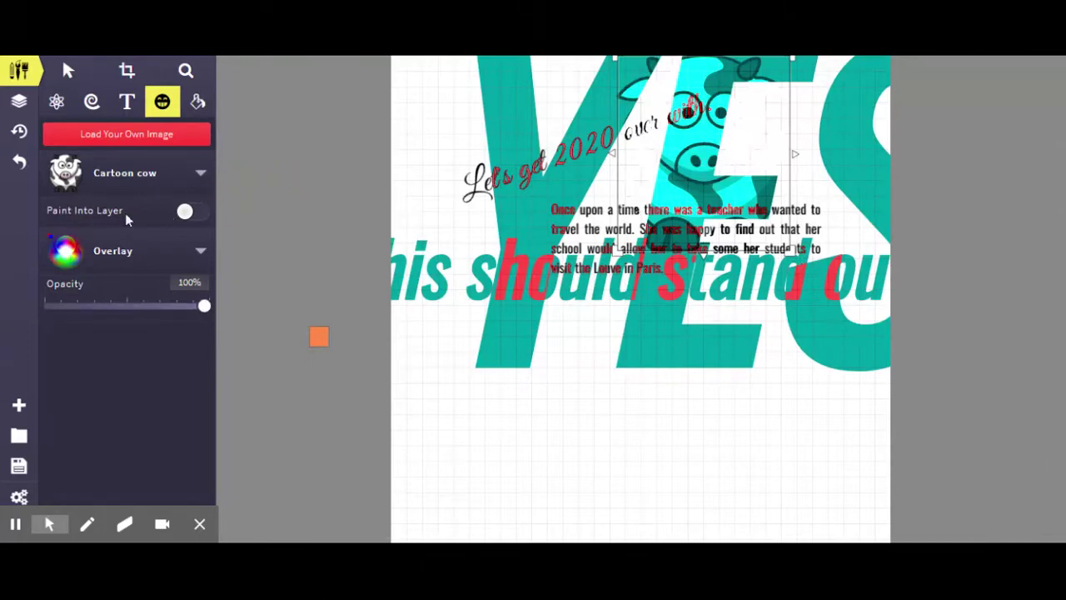
click(200, 176)
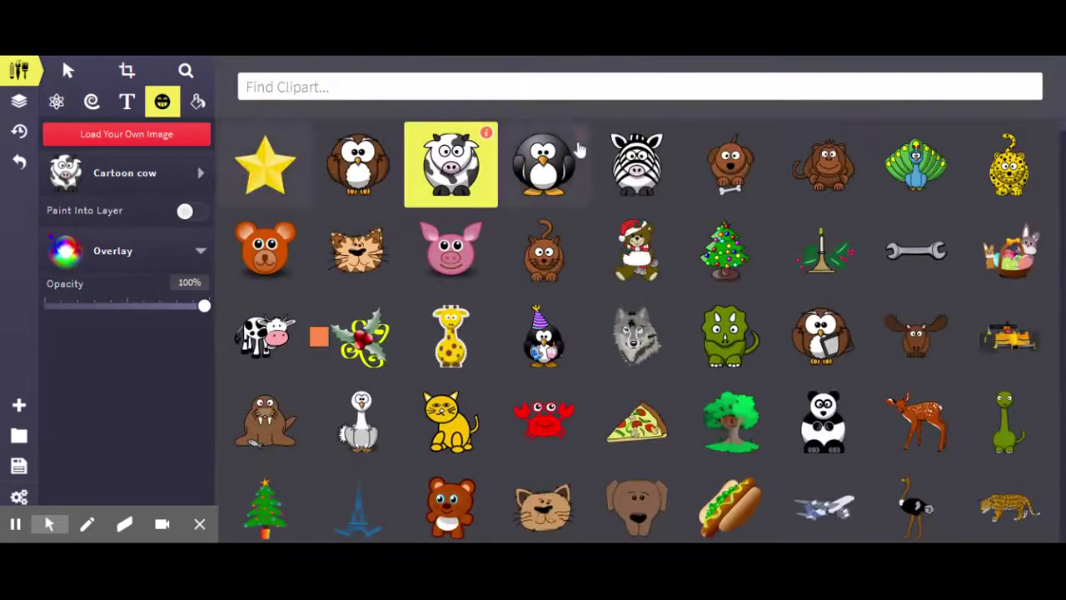
Step: Set the cartoon cow to Normal blend, move it up-left and shrink it
click(463, 165)
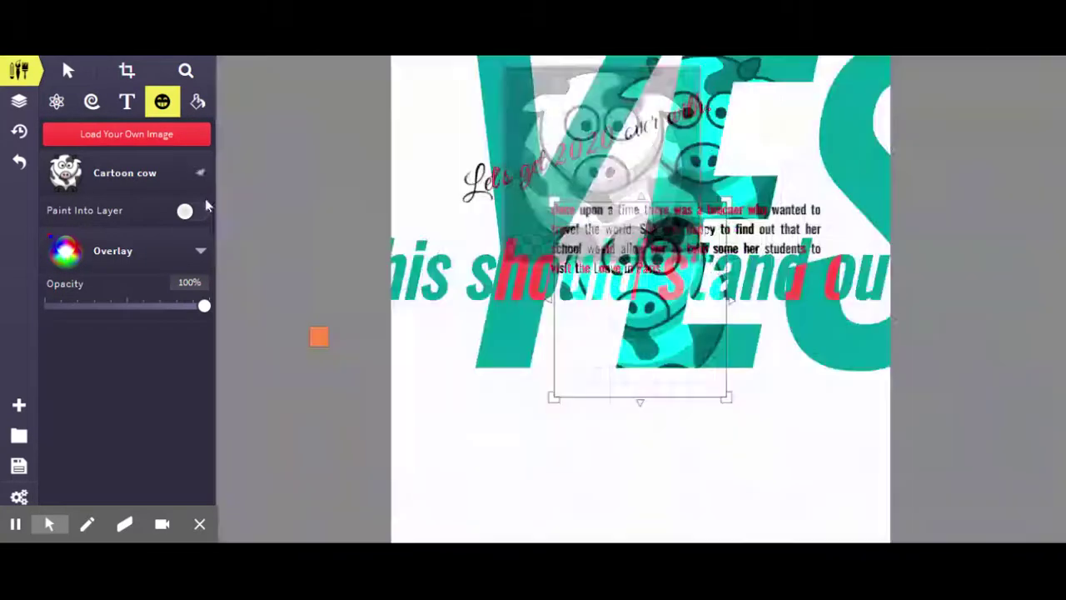
click(123, 249)
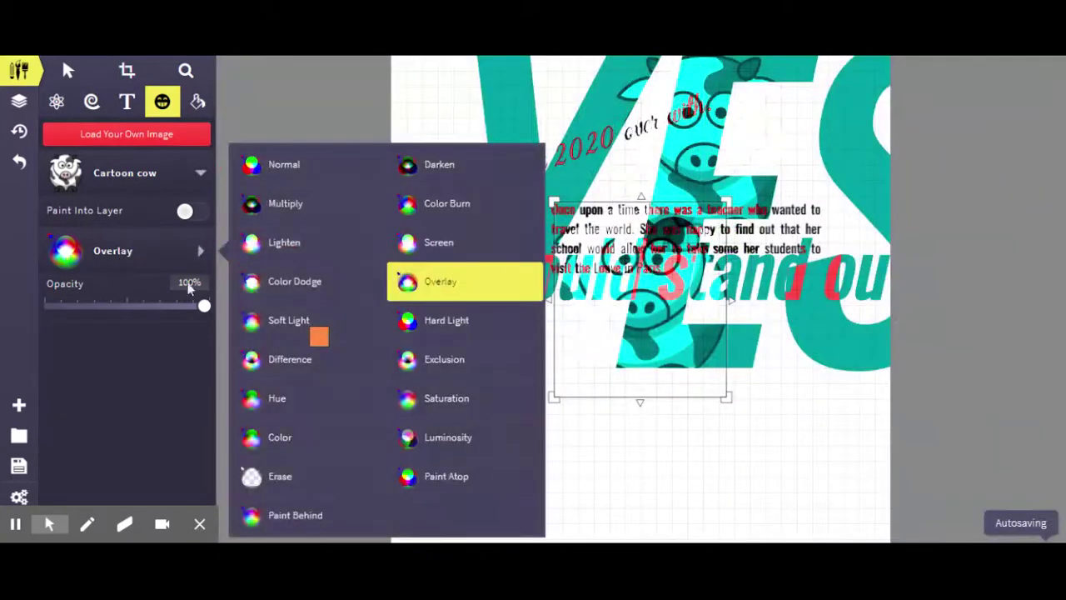
click(303, 172)
drag(616, 356, 595, 291)
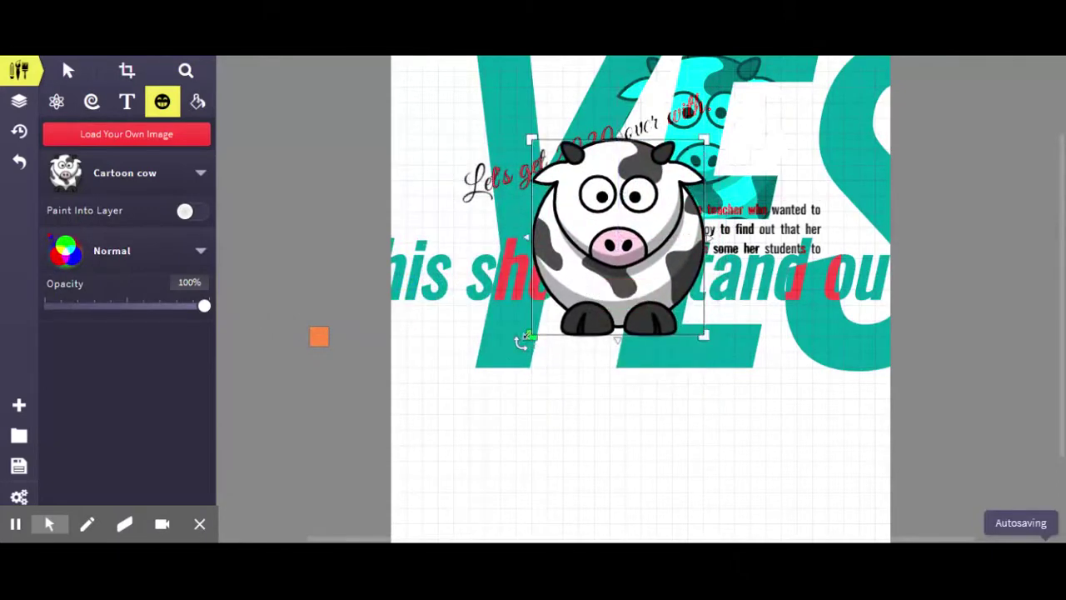
drag(522, 340, 623, 374)
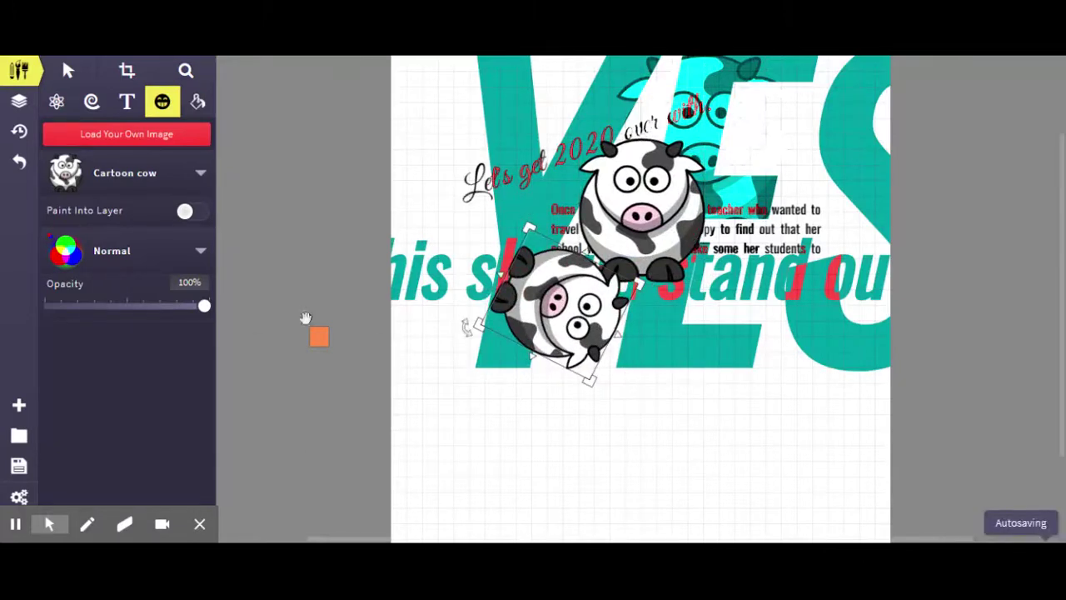
Step: Switch the tilted cow to Multiply, shift it left, and place a small cow near the title
click(71, 251)
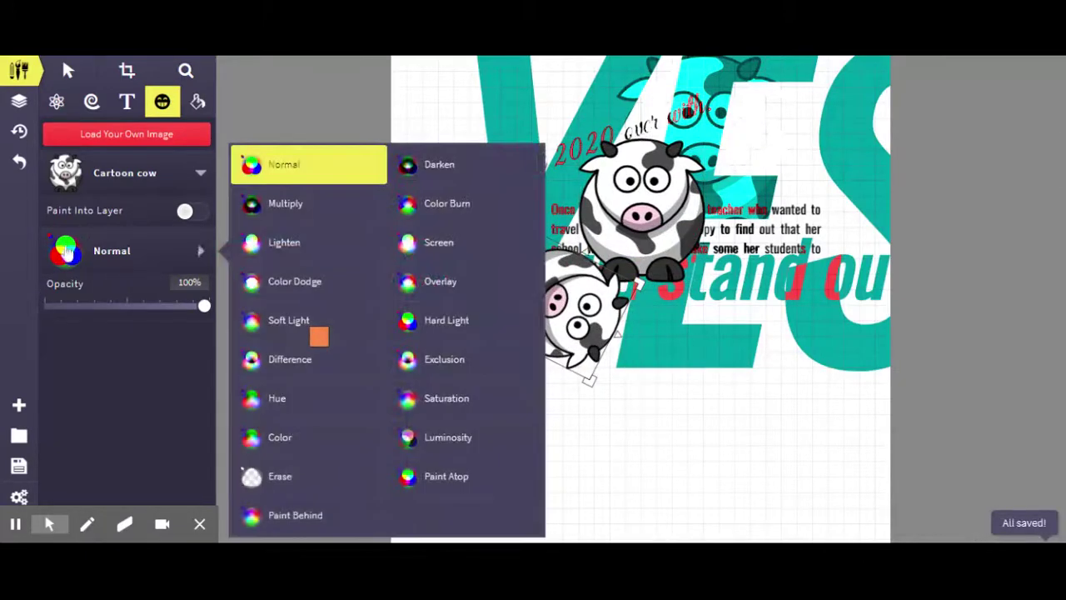
click(304, 209)
drag(591, 354, 524, 341)
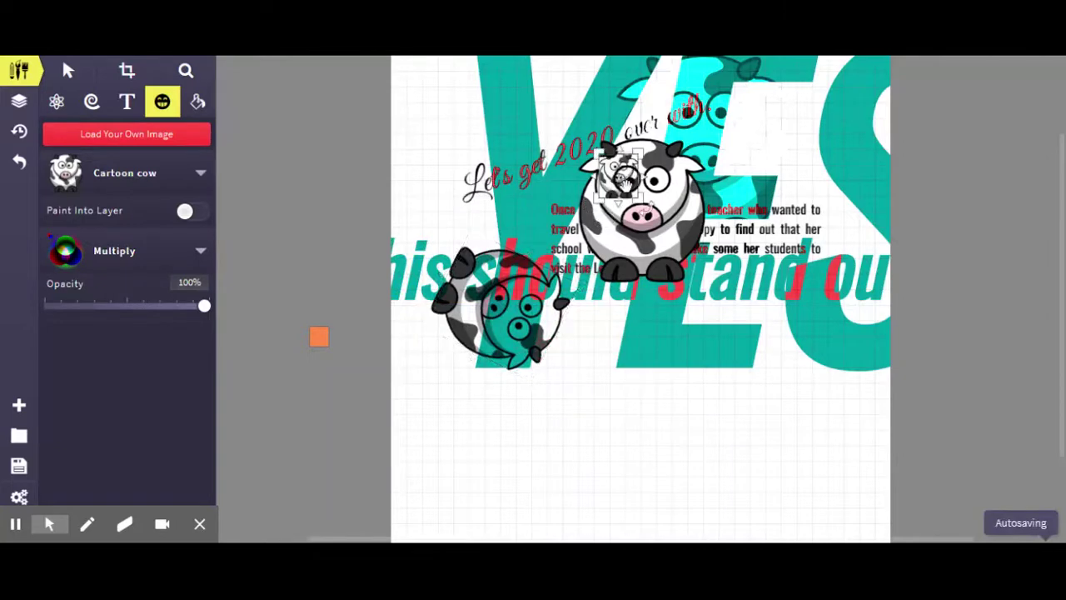
drag(509, 130, 555, 176)
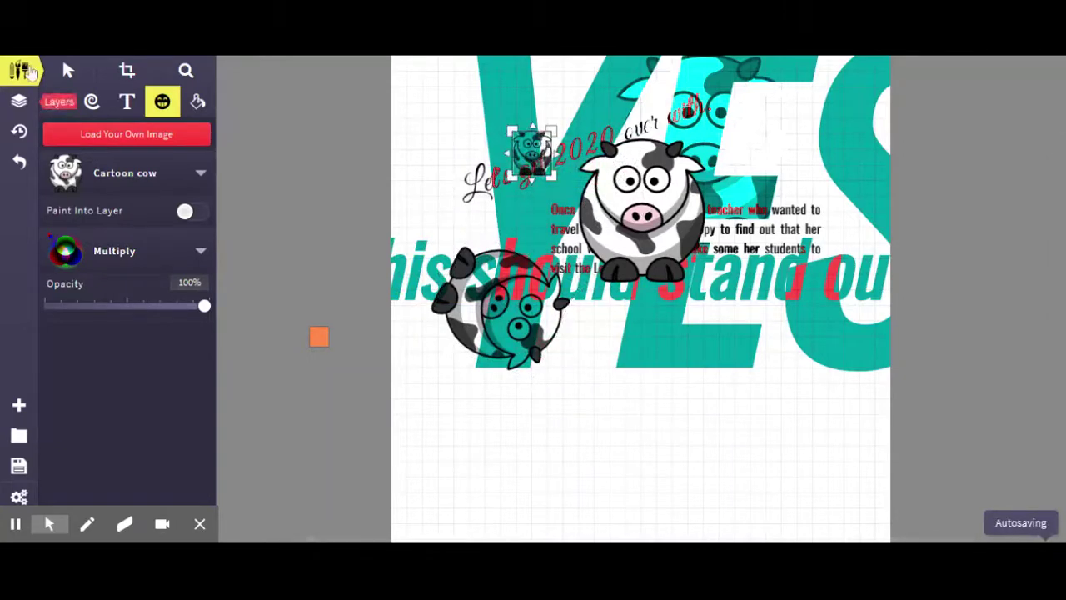
Step: Set the large cartoon cow's Color FX saturation to 94%, after briefly dropping it to 0%
click(69, 72)
click(599, 247)
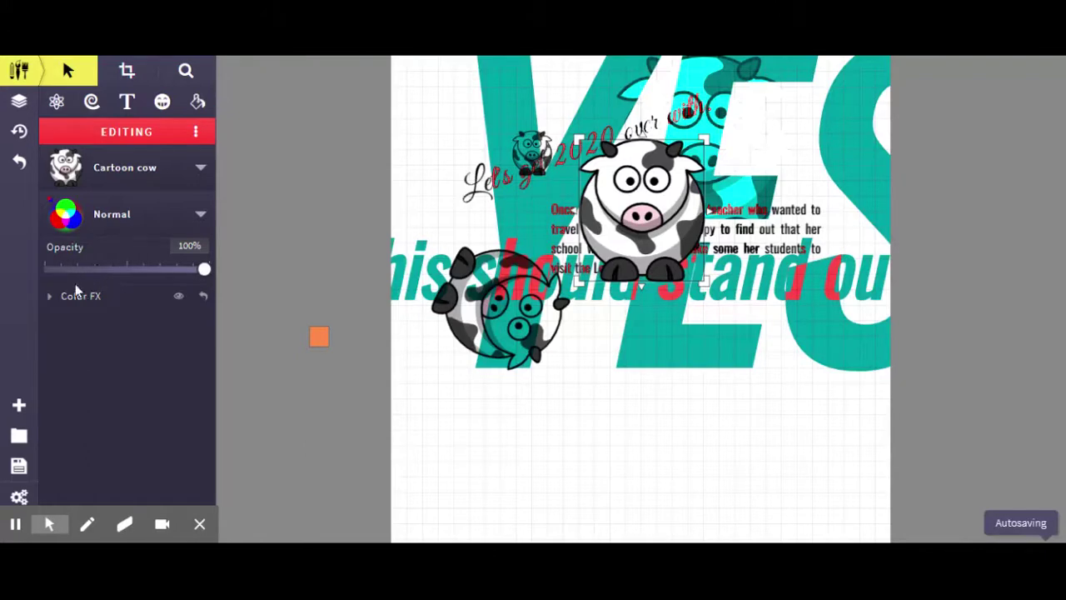
click(47, 297)
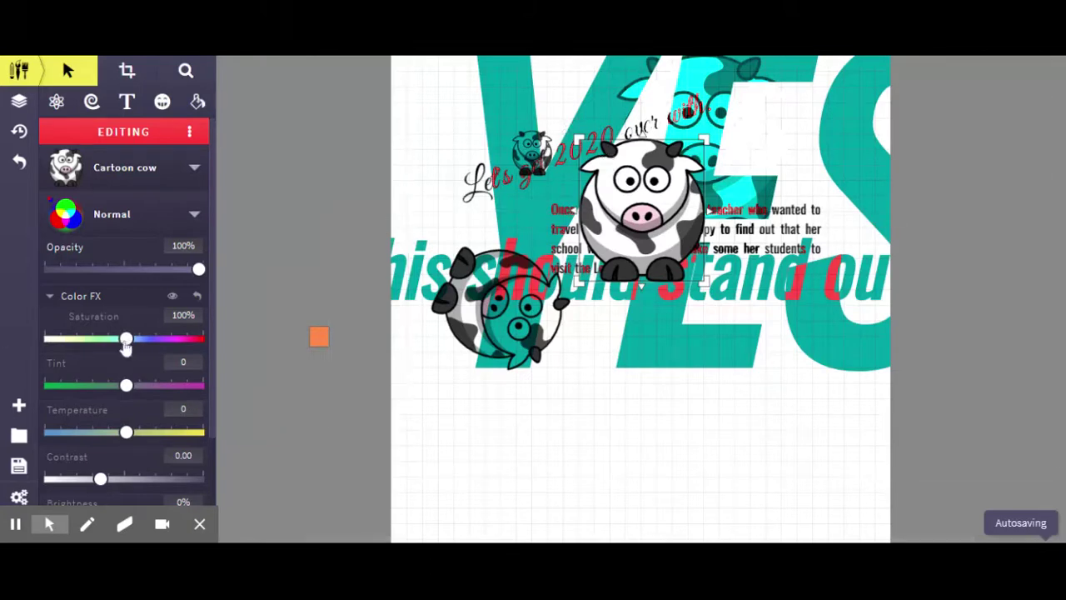
drag(129, 342, 42, 346)
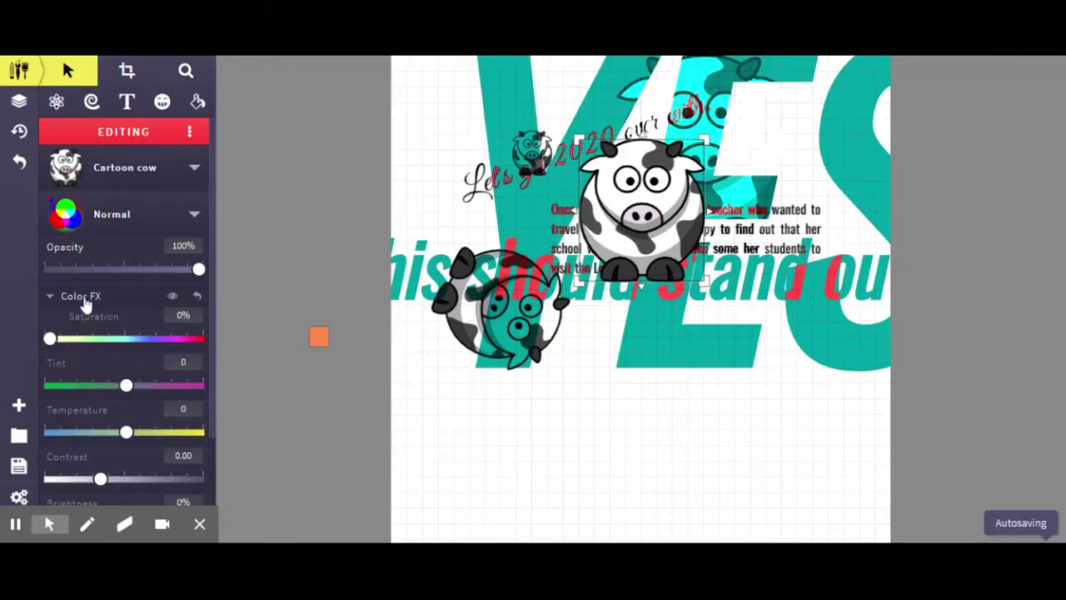
drag(51, 338, 120, 338)
Step: Replace the large cow with the Christmas Bear clipart and move it to the top right
click(146, 171)
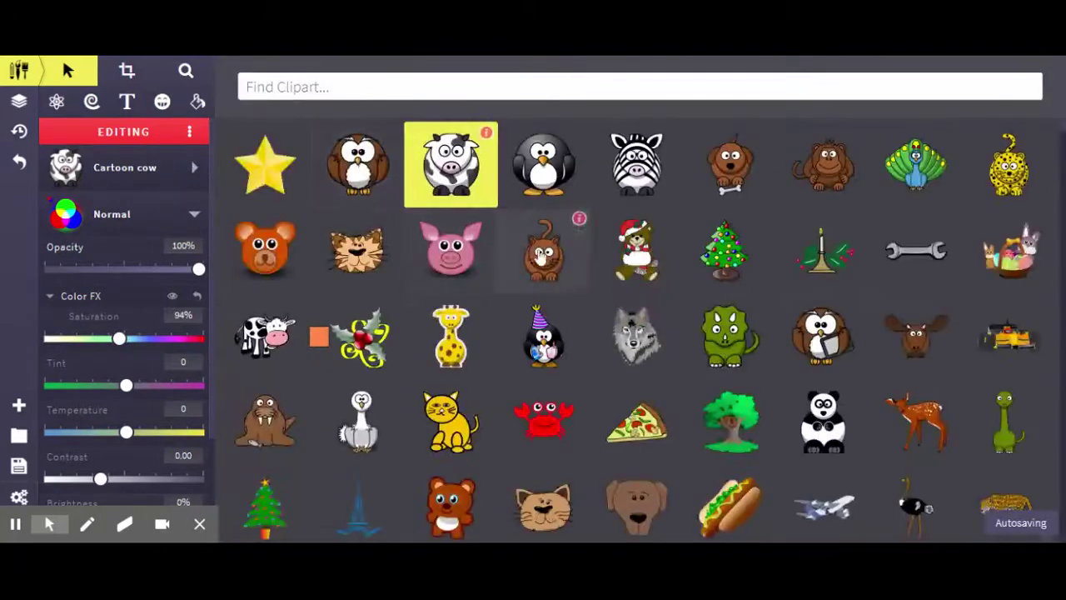
click(637, 246)
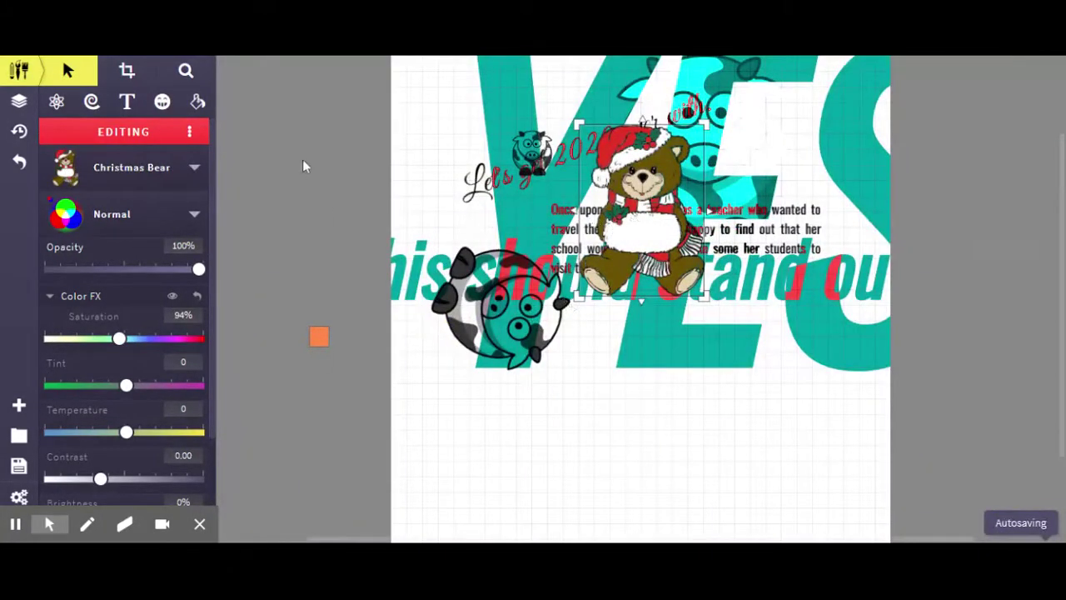
drag(640, 242, 756, 195)
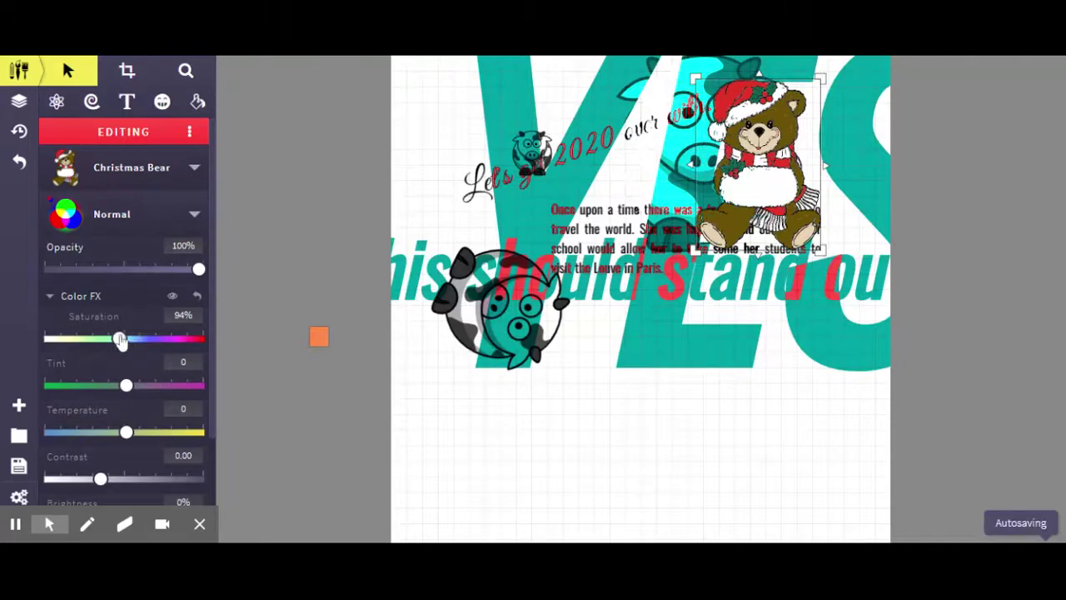
Step: Set the bear's saturation to 101%, tint to -2 and temperature to 3
drag(121, 341, 15, 348)
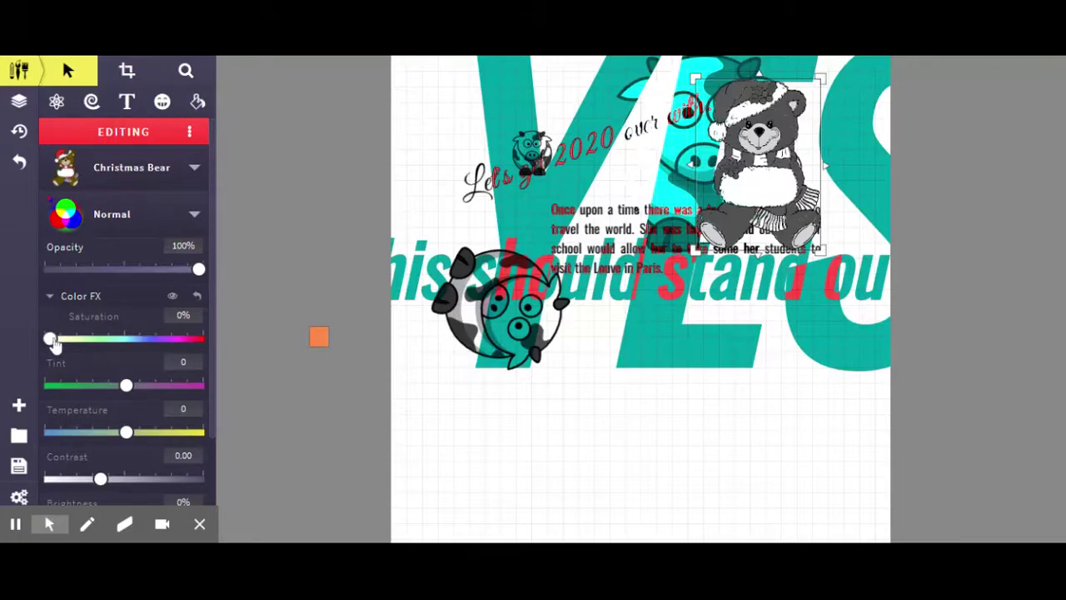
drag(51, 342, 231, 345)
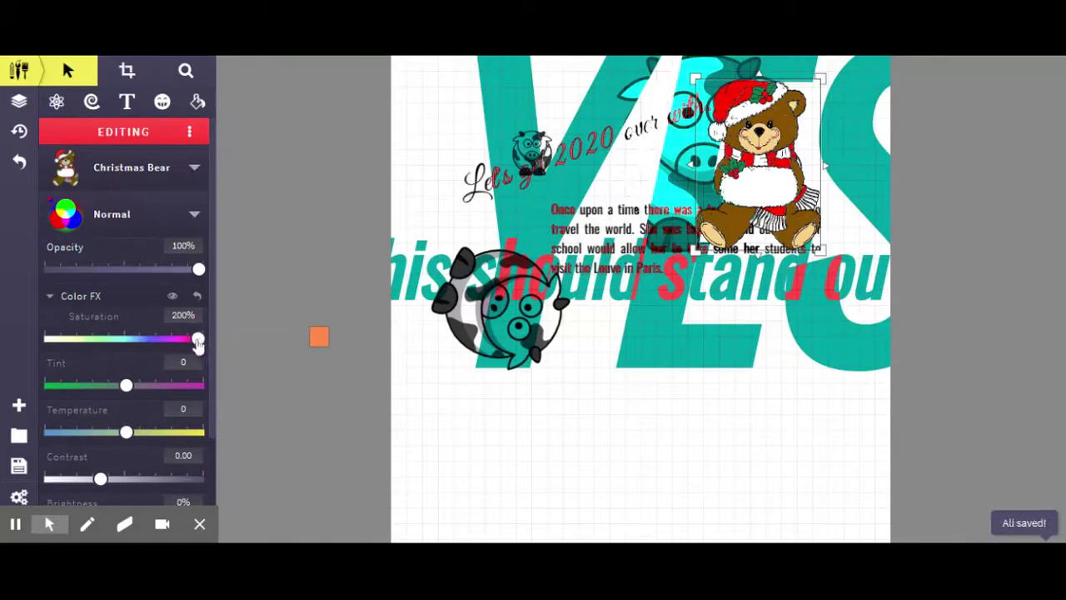
drag(198, 341, 175, 339)
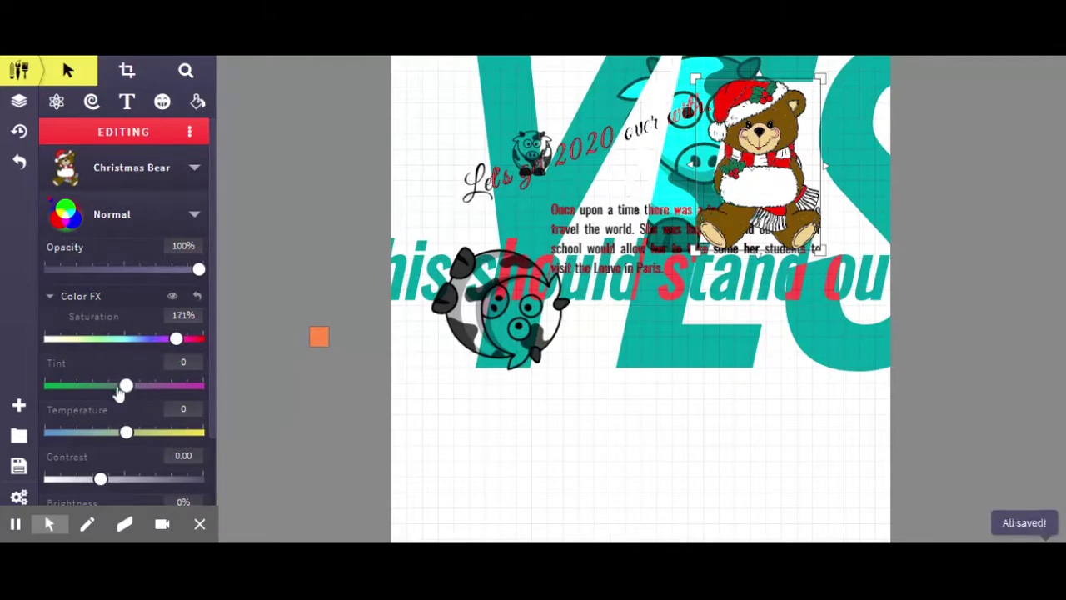
mouse_move(125, 388)
mouse_down()
mouse_move(69, 390)
mouse_move(224, 383)
mouse_move(48, 385)
mouse_move(162, 384)
mouse_move(124, 385)
mouse_up()
drag(136, 342, 126, 342)
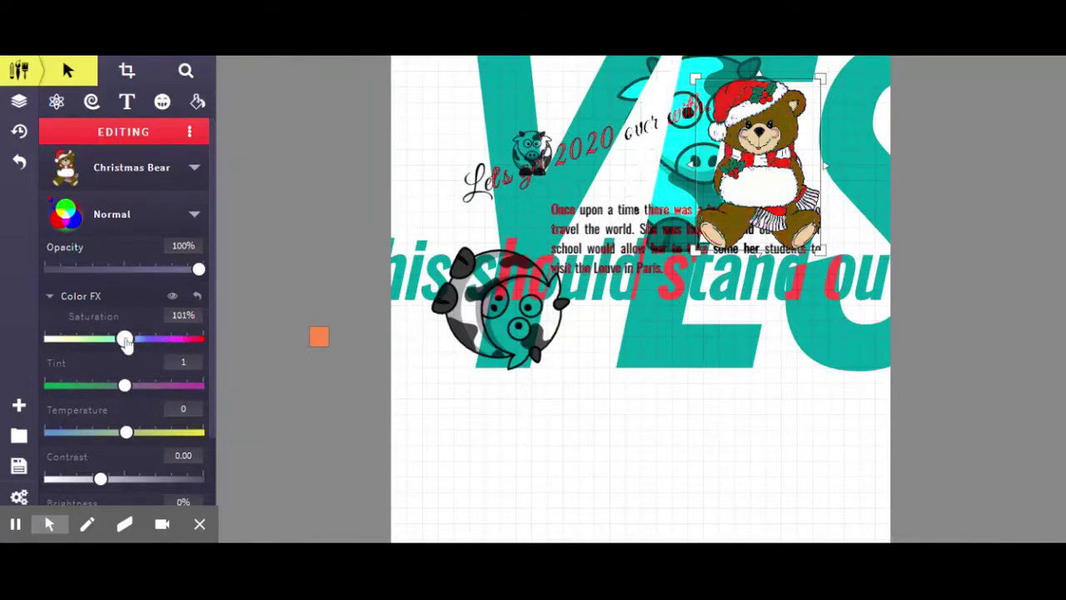
mouse_move(125, 385)
mouse_down()
mouse_move(54, 388)
mouse_move(197, 387)
mouse_move(84, 388)
mouse_move(123, 393)
mouse_up()
mouse_move(122, 438)
mouse_down()
mouse_move(49, 433)
mouse_move(219, 435)
mouse_move(111, 433)
mouse_move(126, 435)
mouse_up()
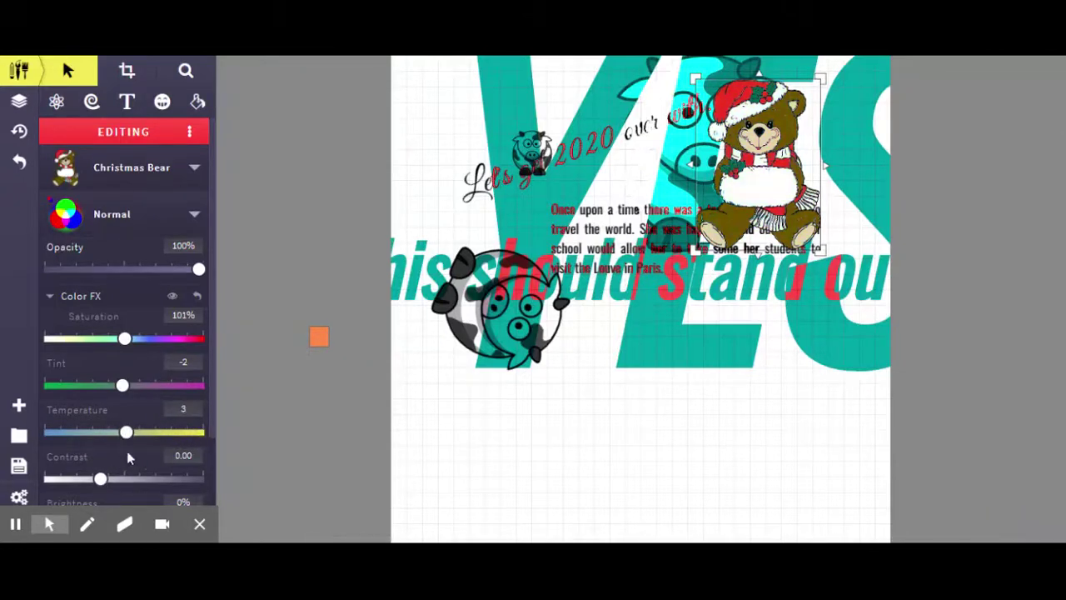
scroll(125, 454, down, 3)
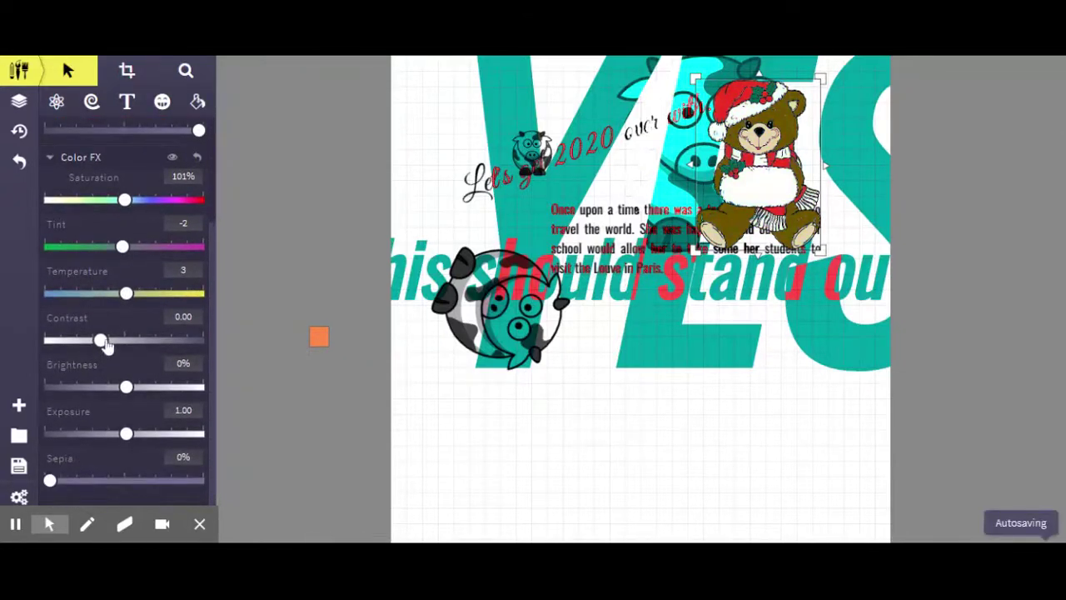
Step: Make the bear grayscale at 0% saturation, with contrast 0.25 and exposure 1.04
drag(123, 207, 47, 201)
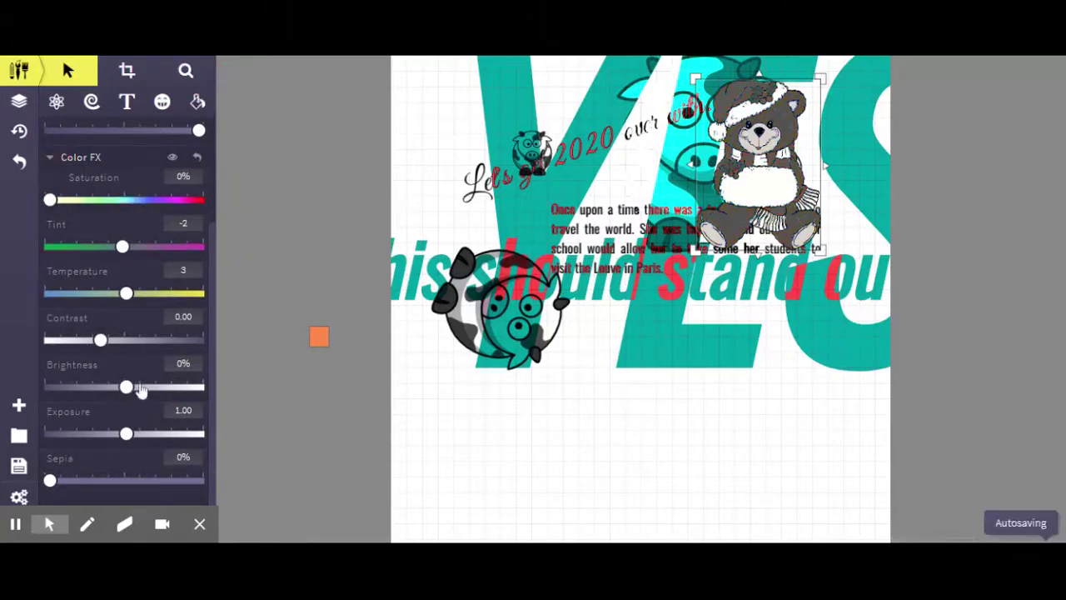
drag(100, 348, 146, 345)
mouse_move(126, 387)
mouse_down()
mouse_move(68, 393)
mouse_move(175, 390)
mouse_move(118, 399)
mouse_up()
drag(116, 446, 234, 436)
drag(146, 341, 122, 351)
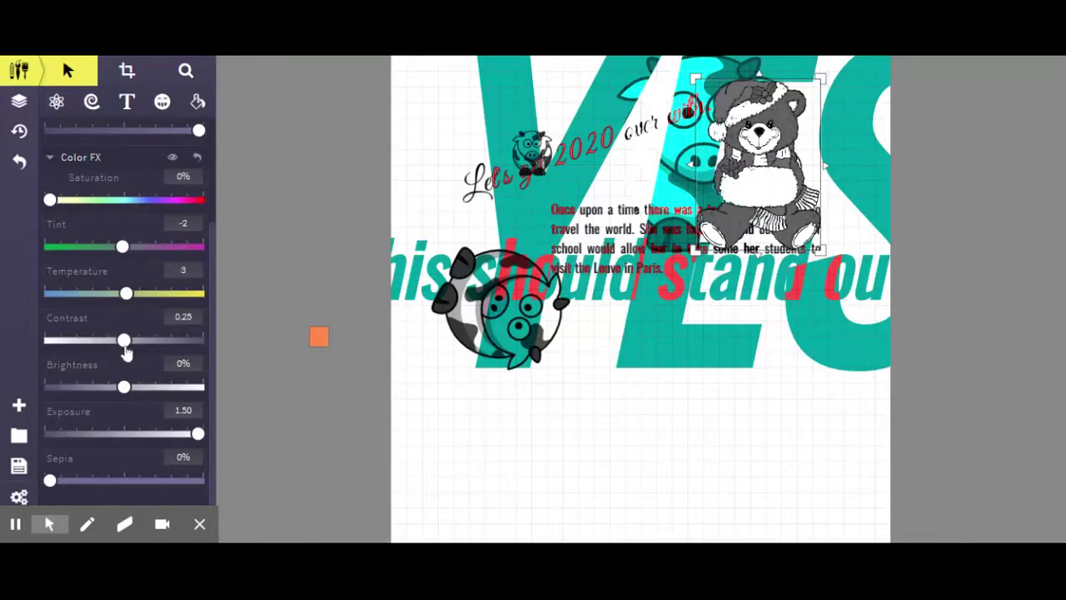
drag(193, 440, 12, 438)
scroll(88, 441, up, 2)
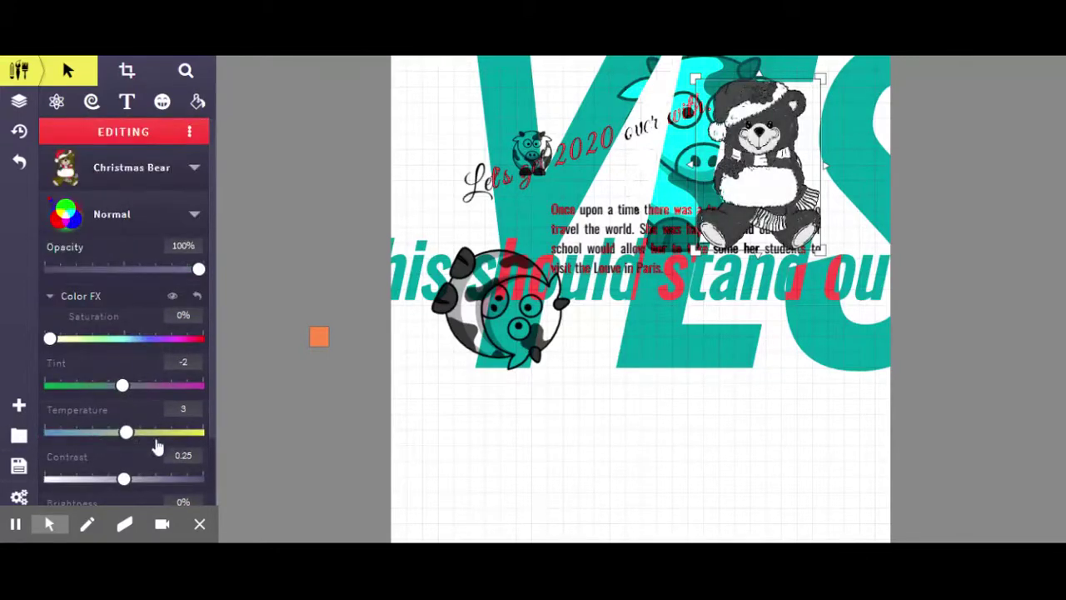
Step: Give the Christmas Bear a full 100% sepia tone
scroll(138, 445, down, 2)
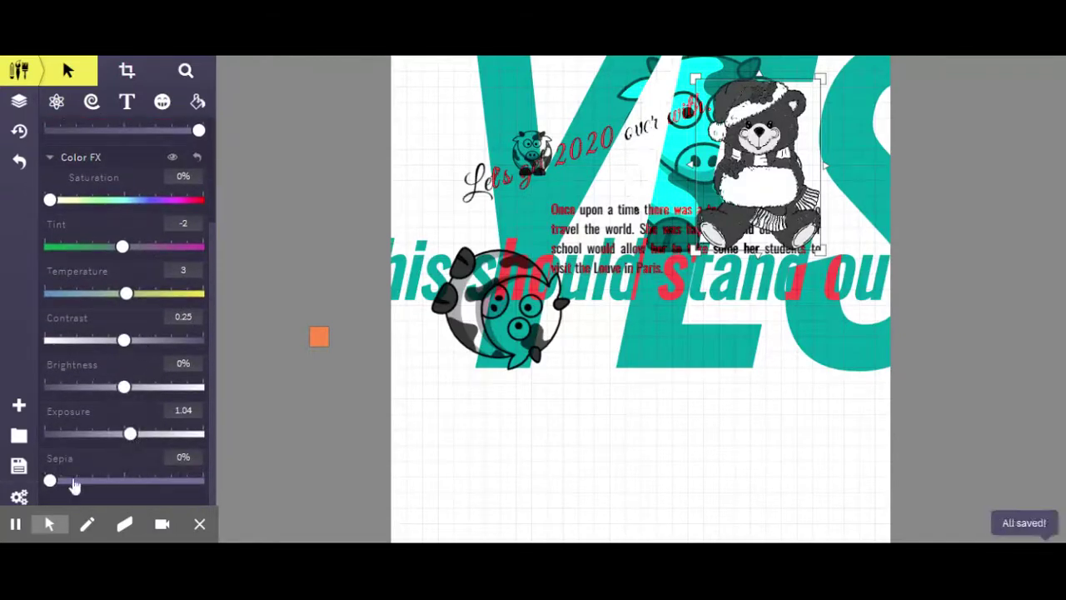
drag(50, 480, 73, 480)
drag(140, 490, 247, 484)
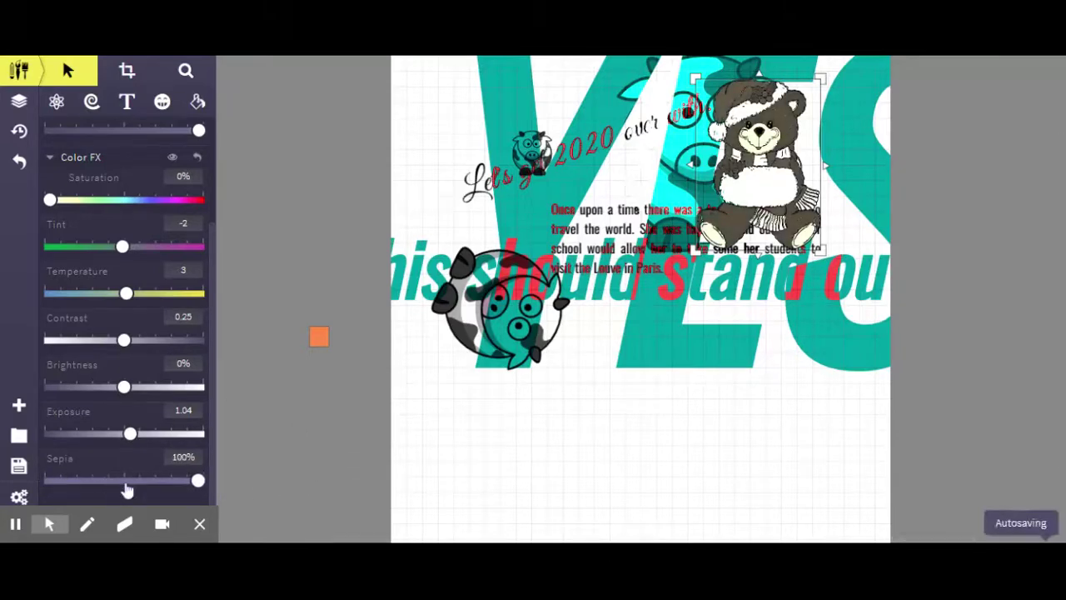
scroll(124, 454, up, 3)
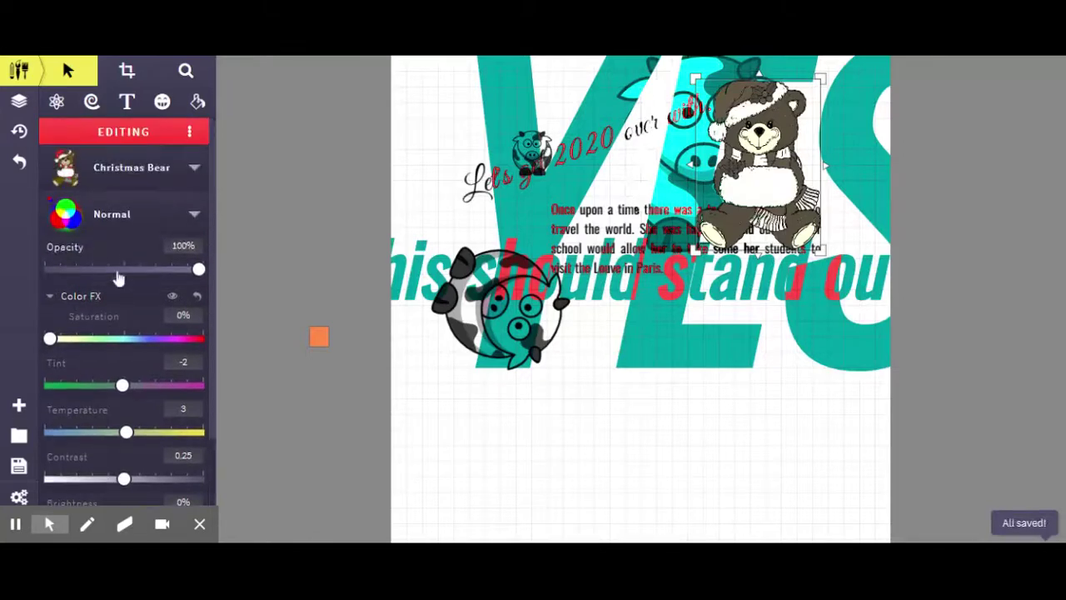
Step: Lower the Christmas Bear's opacity to 43%, review the blend modes, and switch to Crop & Resize
drag(147, 271, 113, 269)
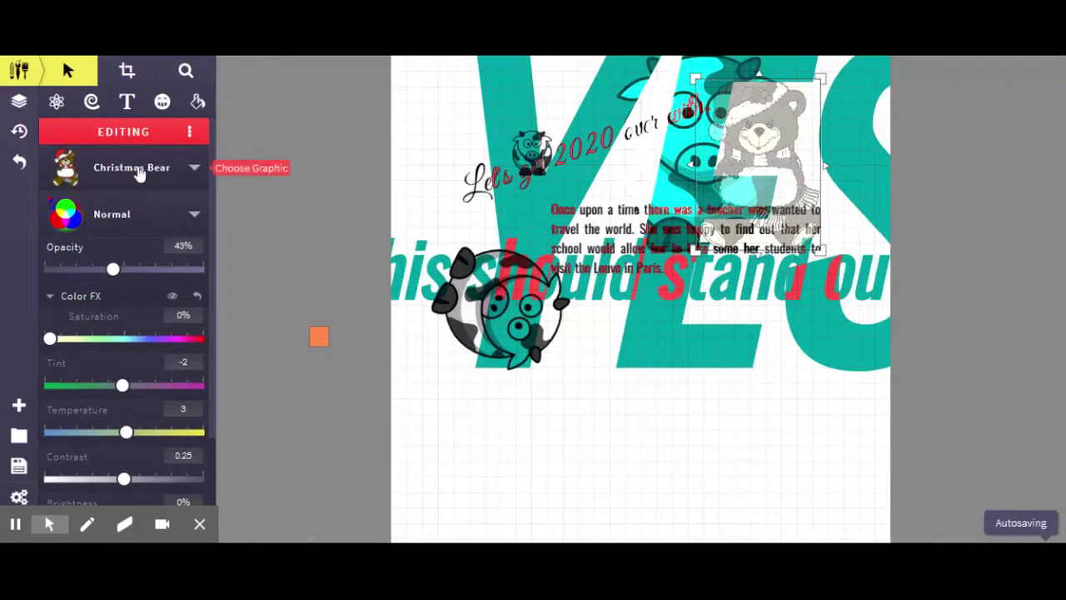
click(188, 218)
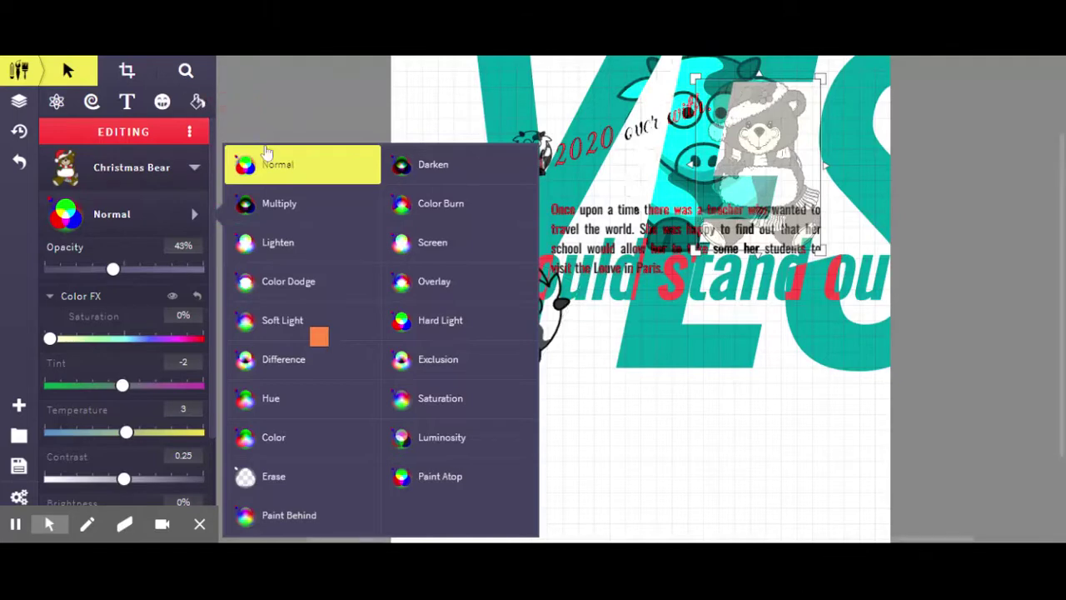
click(127, 73)
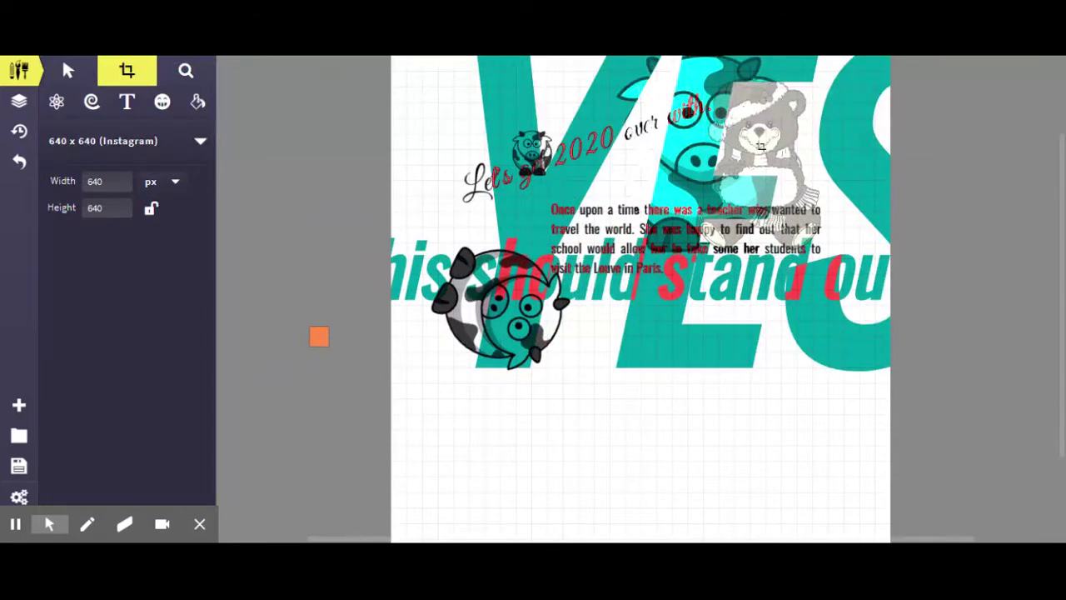
Step: Crop the page to a 296 × 333 px portrait area framing the bear, story and headline
drag(634, 80, 827, 367)
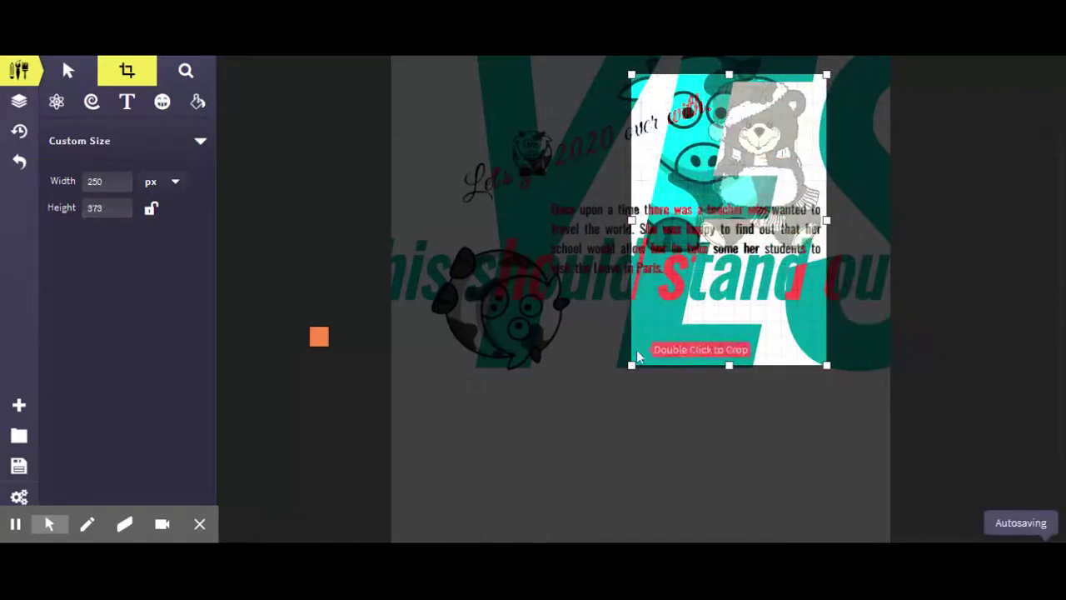
drag(632, 364, 594, 334)
double_click(681, 226)
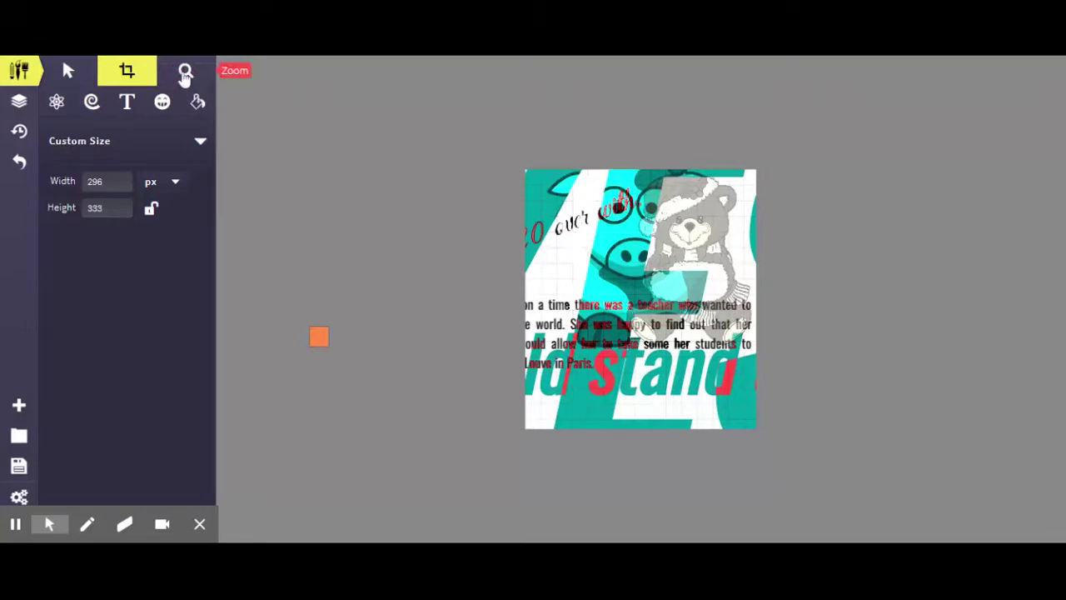
Step: Zoom the cropped portrait poster to fit the view, then zoom in slightly closer
click(185, 72)
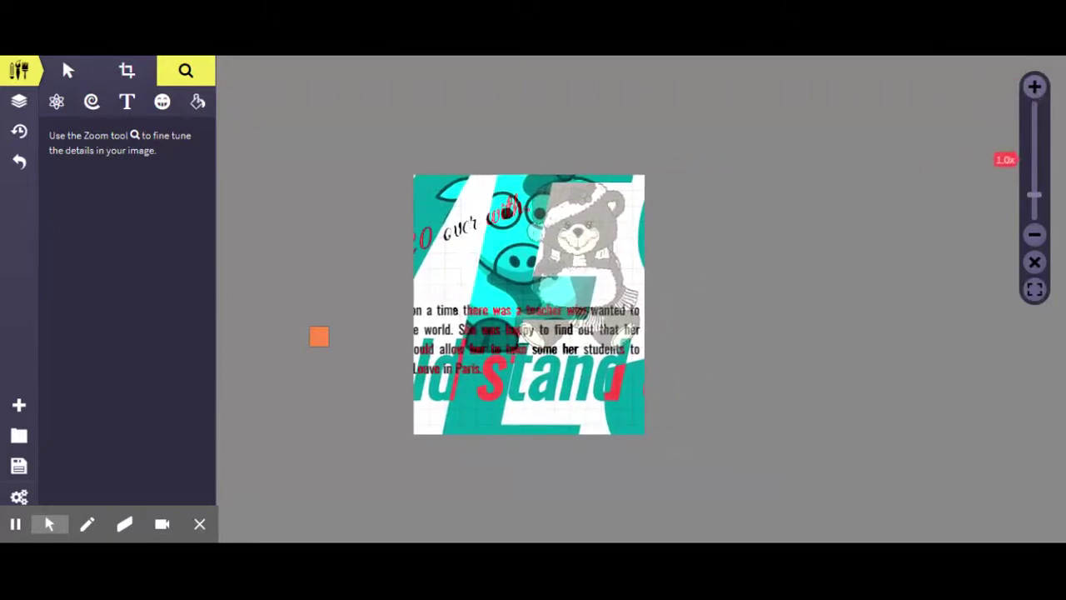
click(1035, 292)
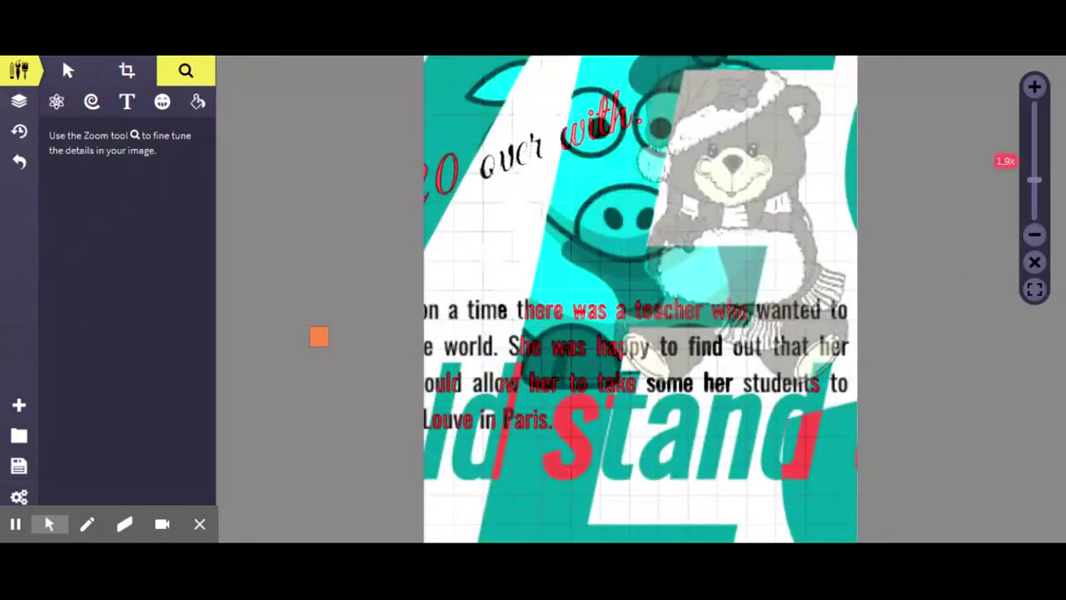
mouse_move(1035, 179)
mouse_down()
mouse_move(1034, 200)
mouse_move(1040, 154)
mouse_move(1056, 141)
mouse_move(1041, 188)
mouse_up()
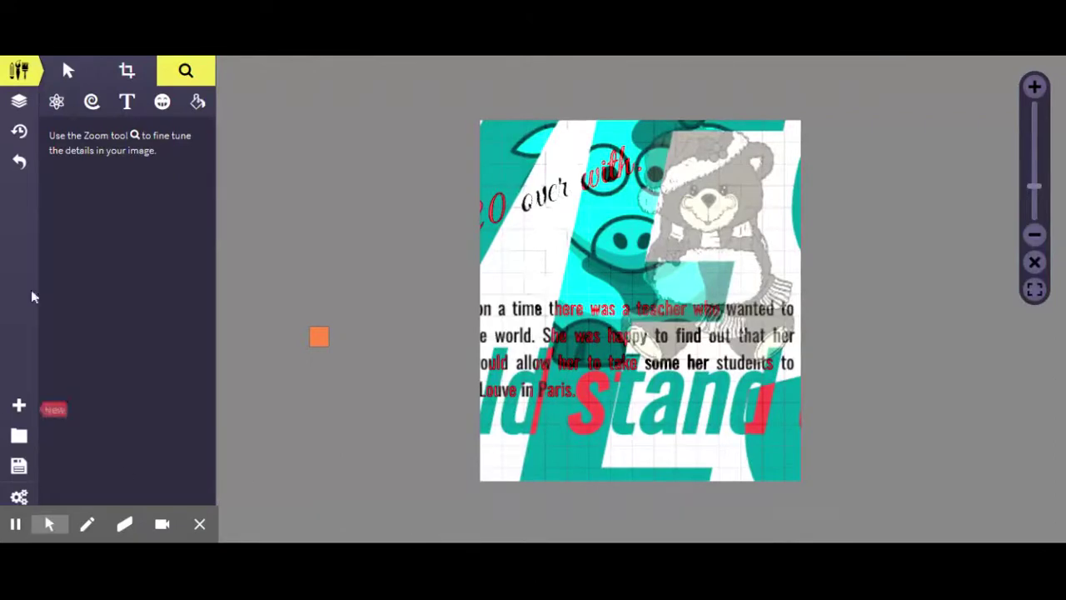
Step: Copy all eight layers of the design with Copy all from the canvas menu
click(69, 73)
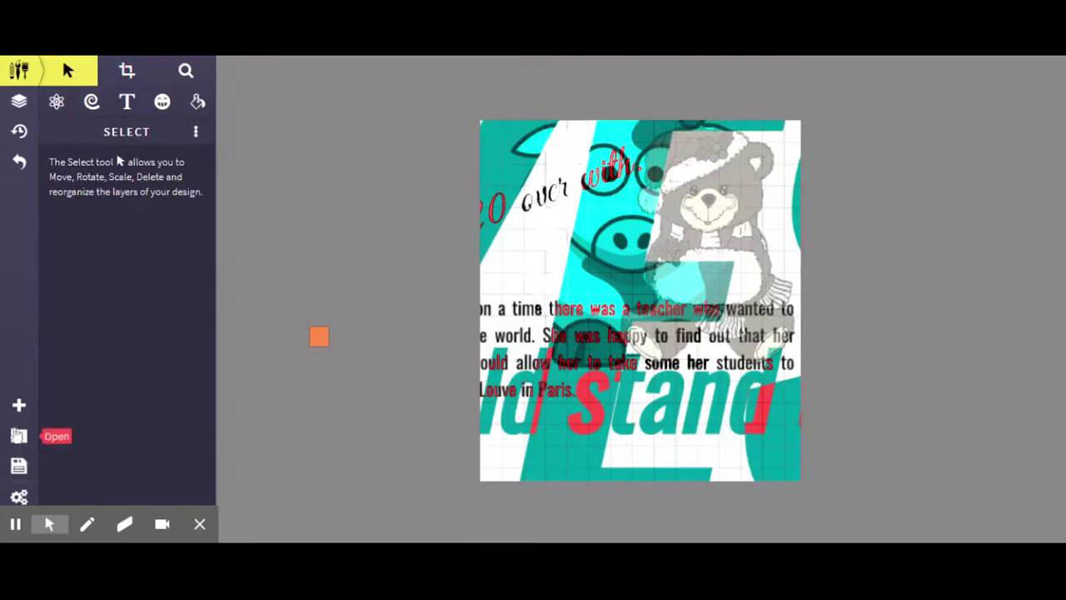
click(196, 134)
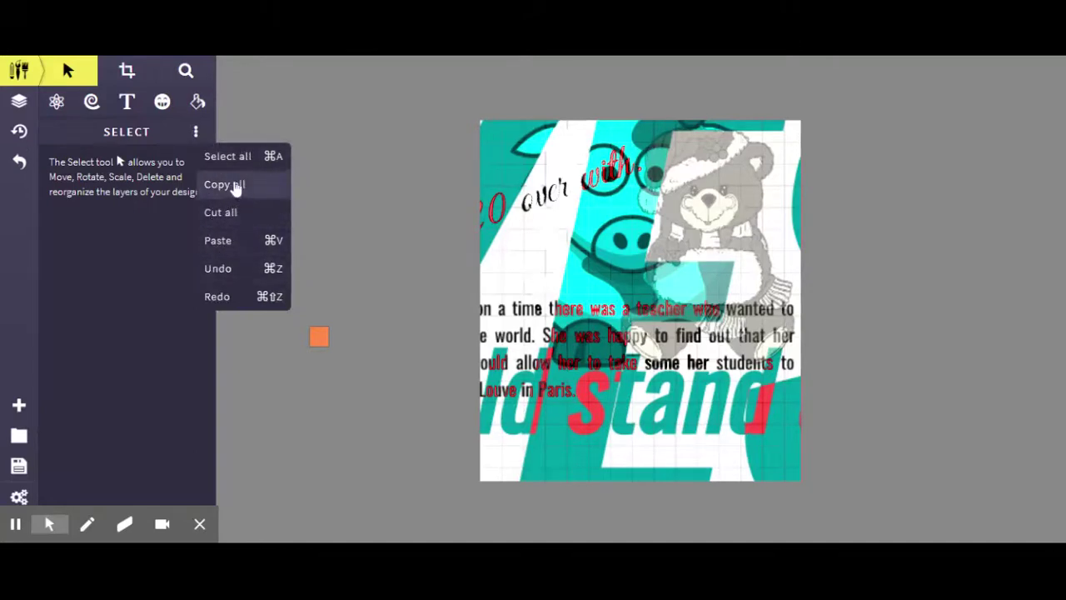
click(535, 197)
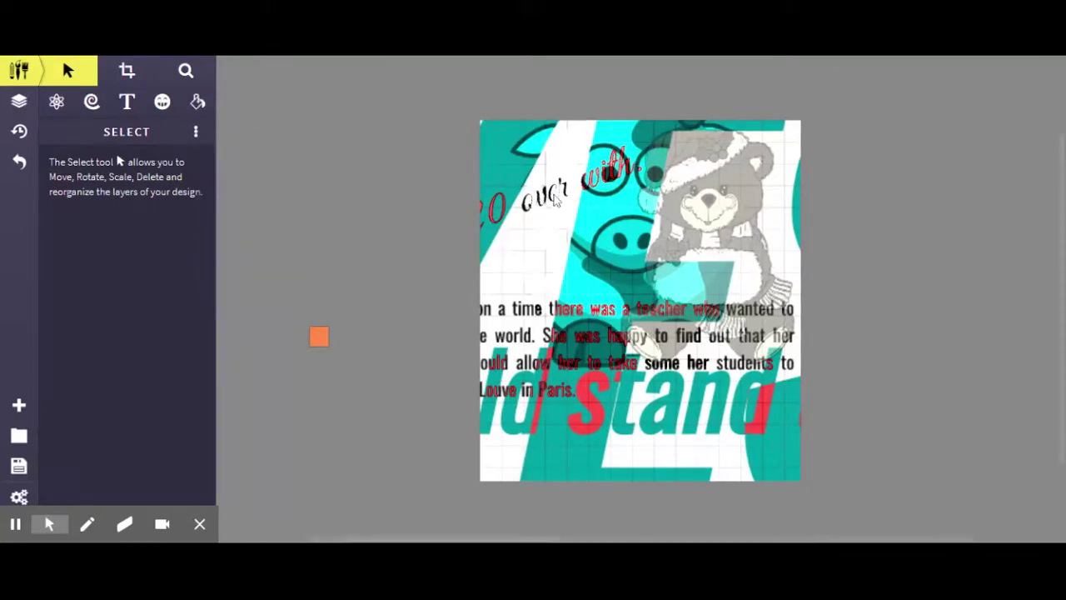
click(672, 220)
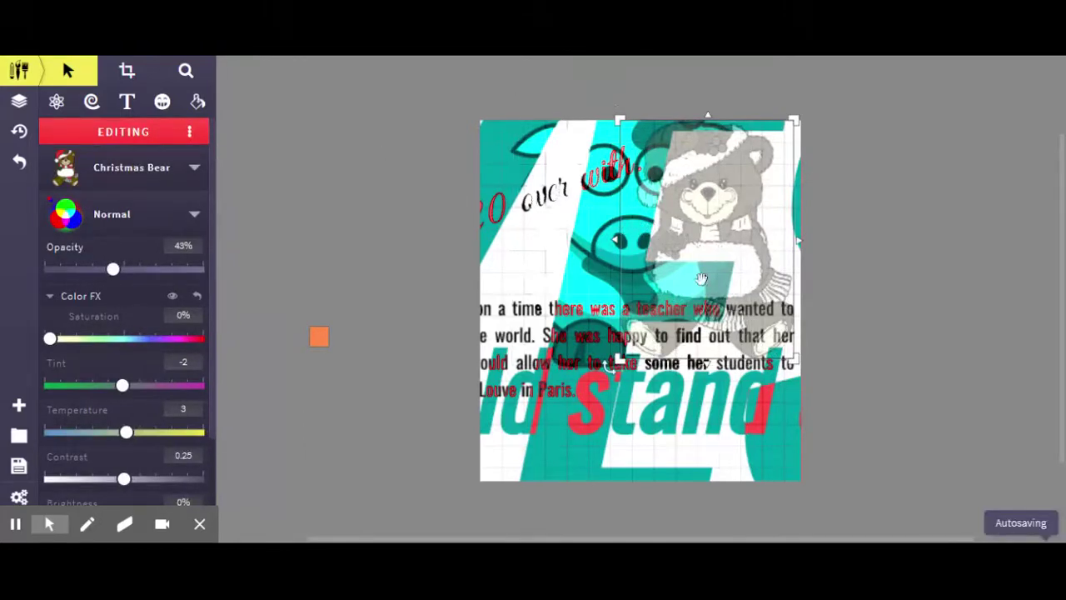
right_click(643, 245)
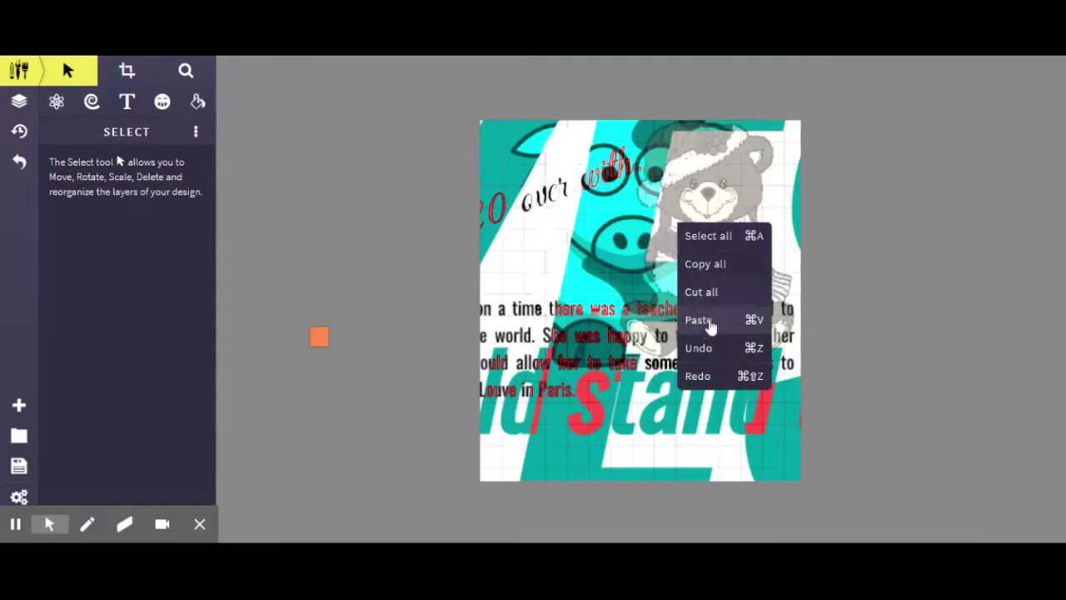
click(714, 265)
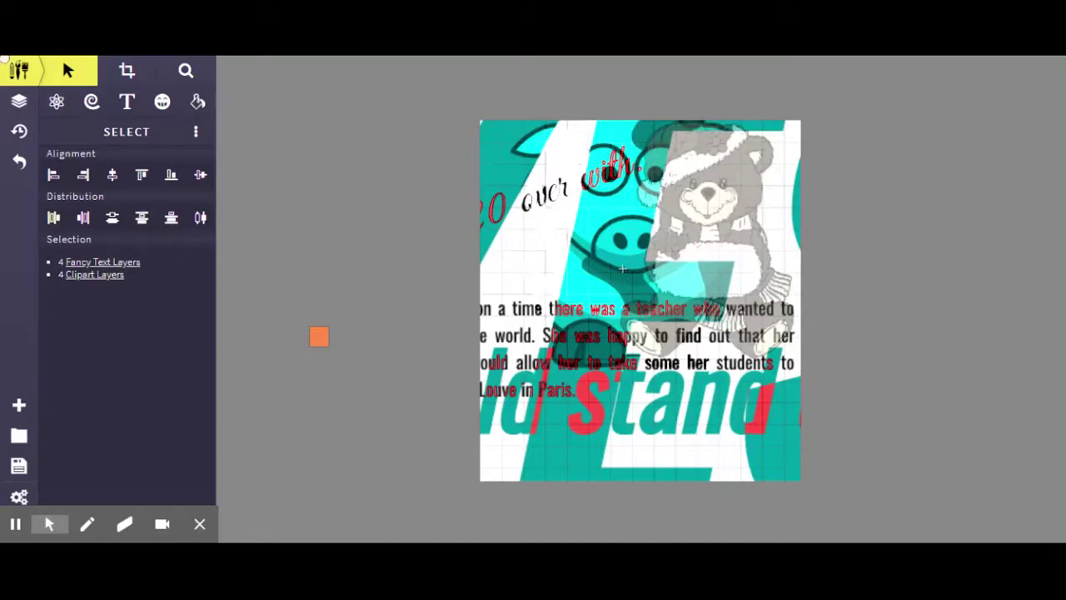
Step: Rename the poster project to 'Lesson 3' in the saved projects list
click(24, 429)
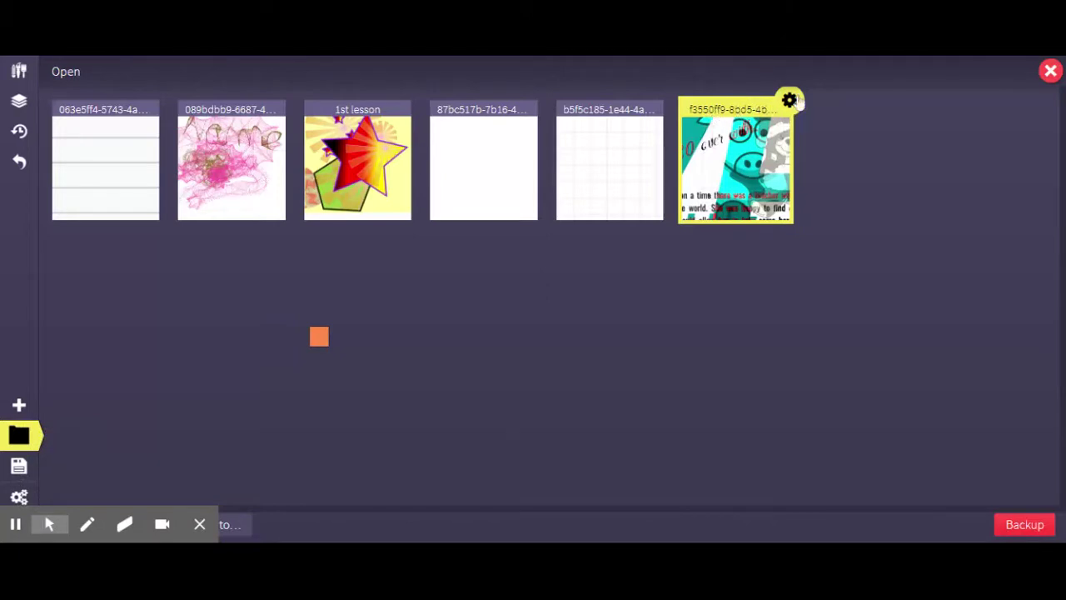
click(789, 101)
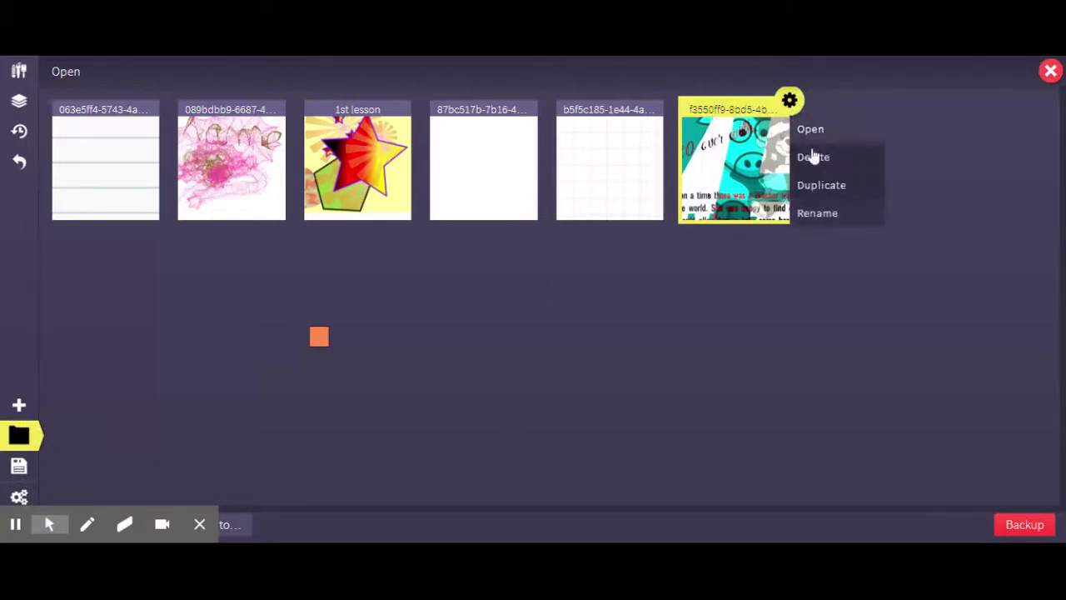
click(803, 214)
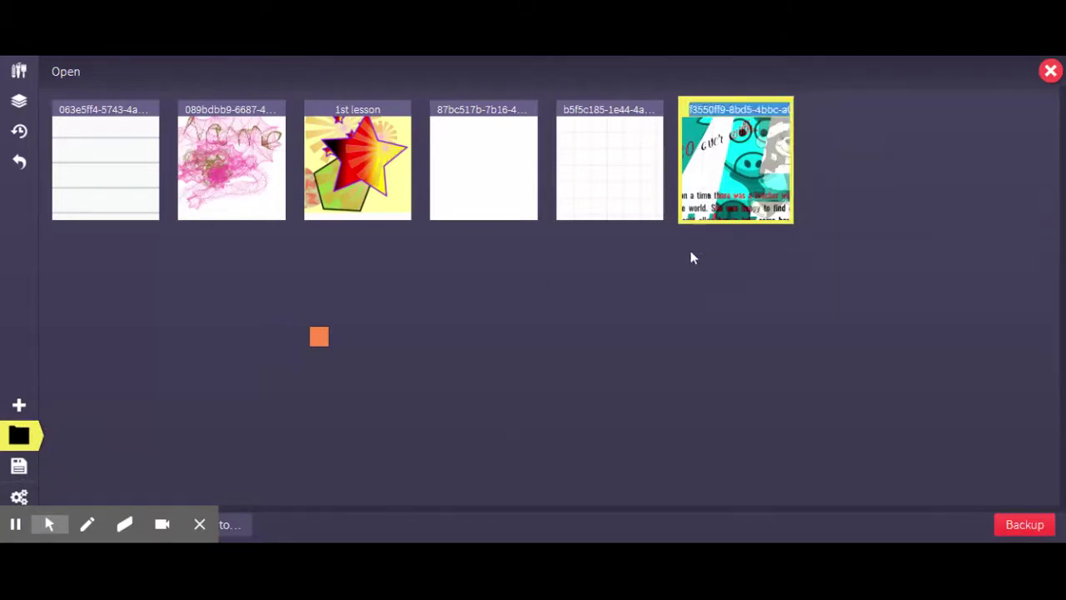
text(L)
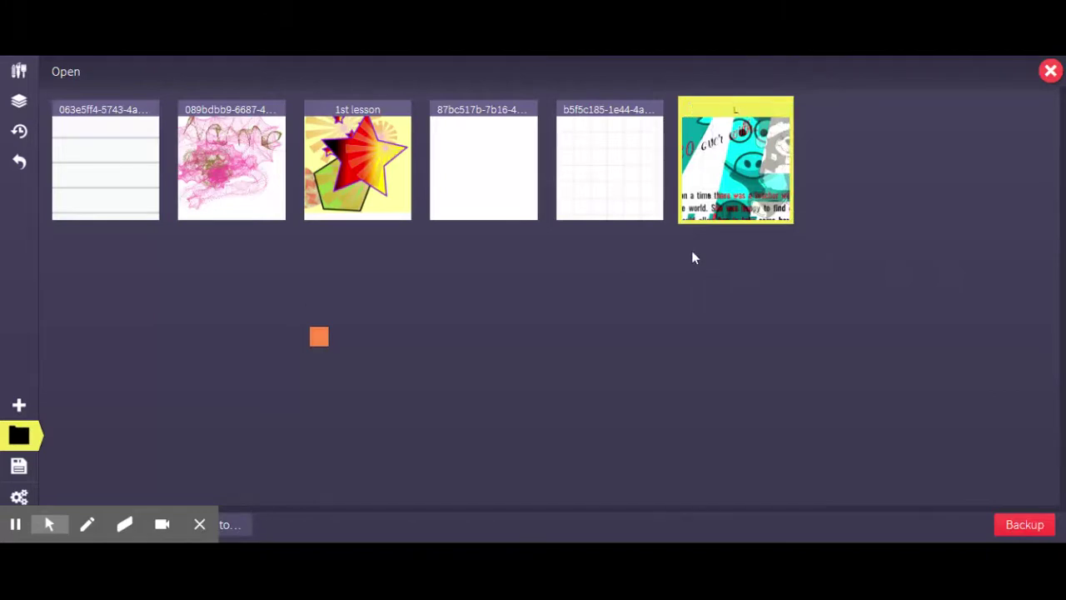
text(esson 3)
key(ctrl+a)
key(BackSpace)
click(761, 254)
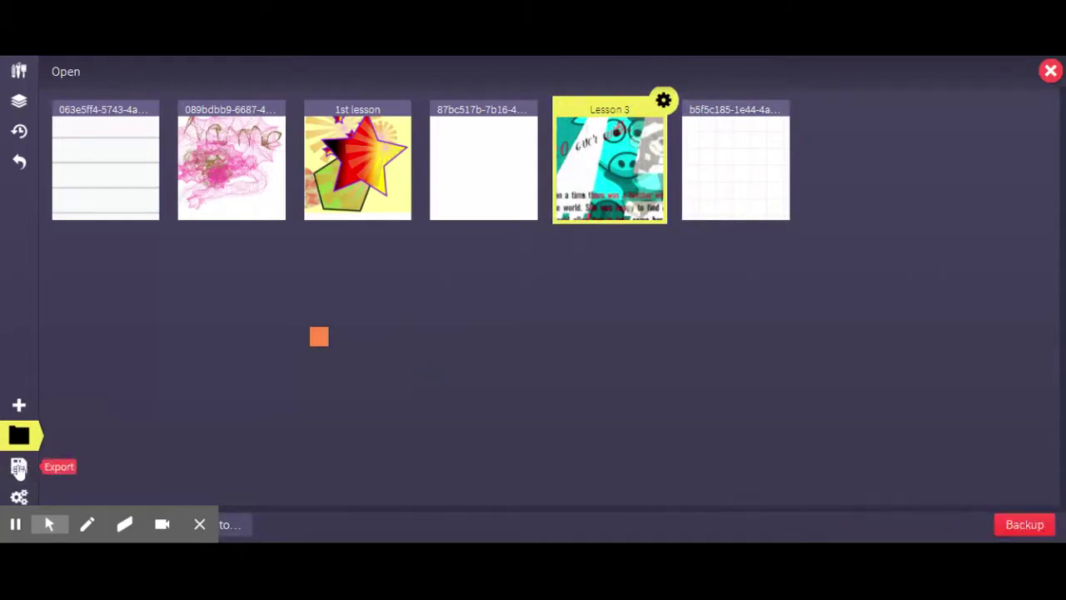
Step: Save the Lesson 3 poster as a PDF and return to the editor
click(19, 469)
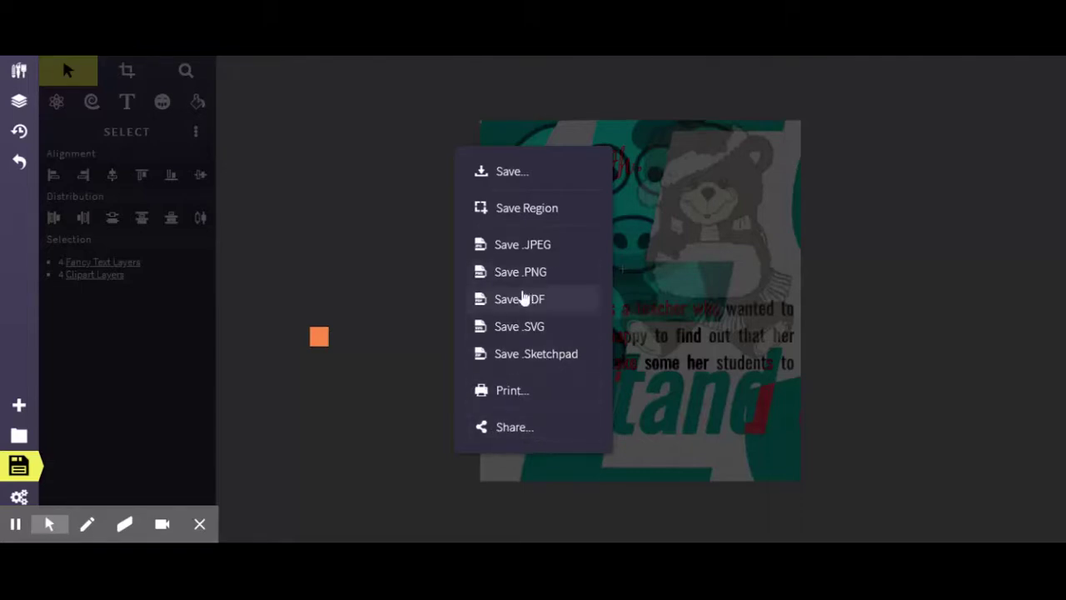
click(499, 303)
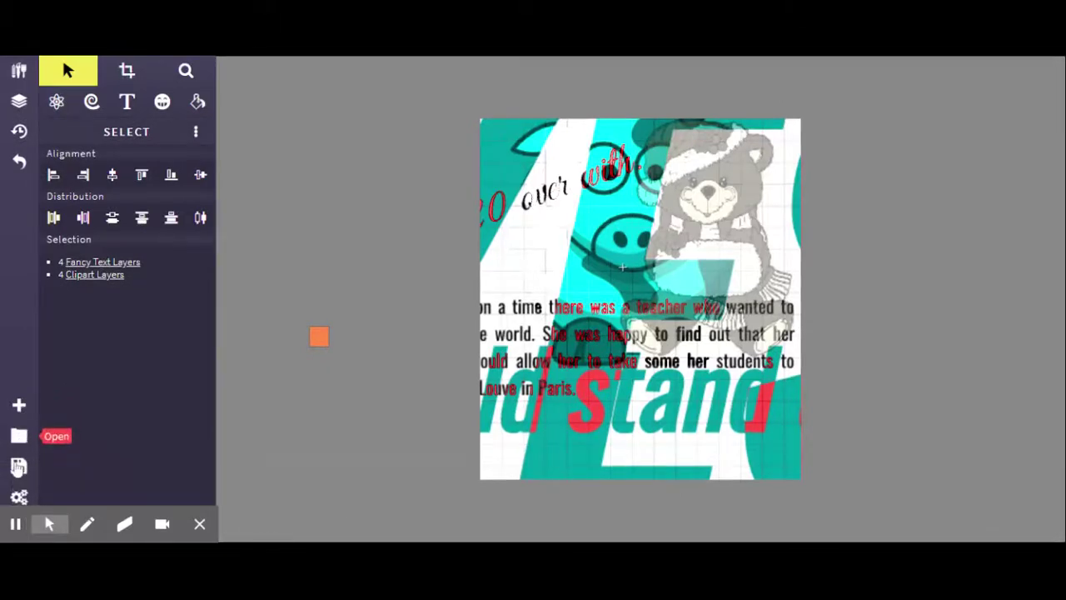
Step: Share the Lesson 3 poster publicly via Save > Share, then dismiss the link panel
click(18, 465)
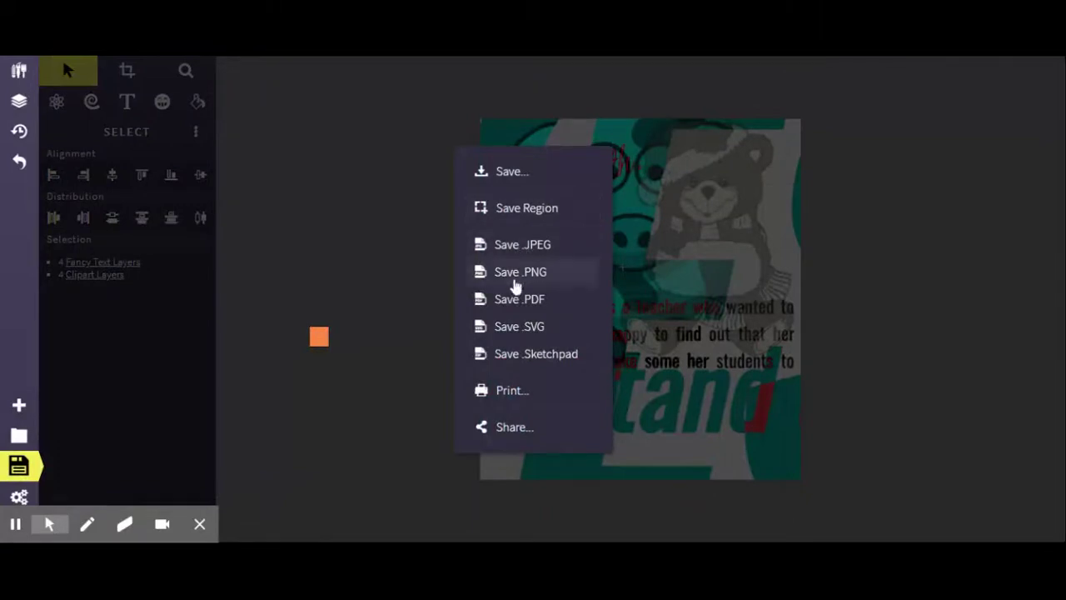
click(500, 427)
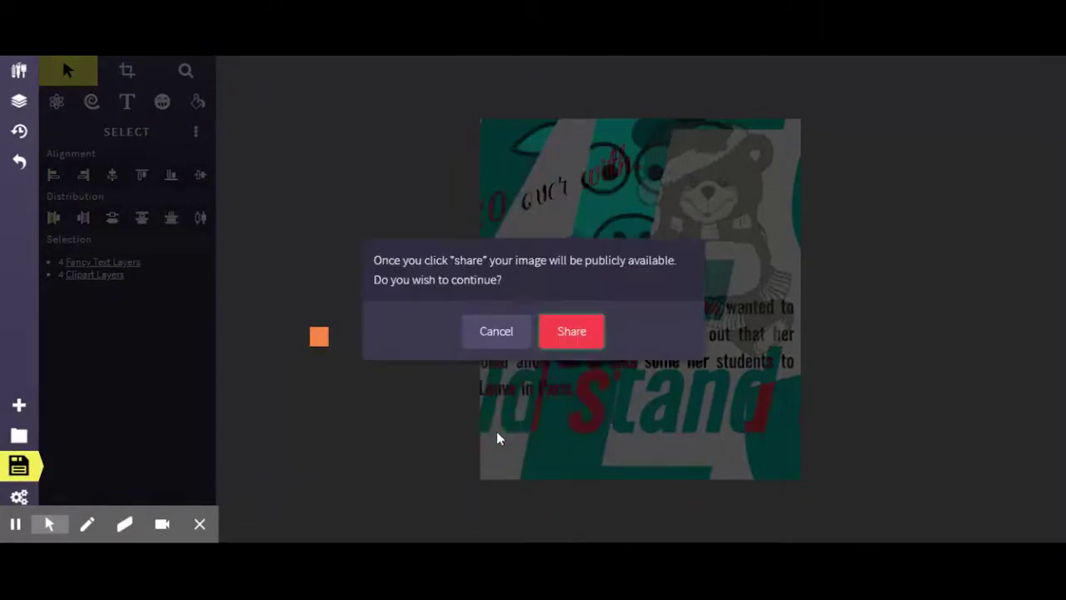
click(571, 333)
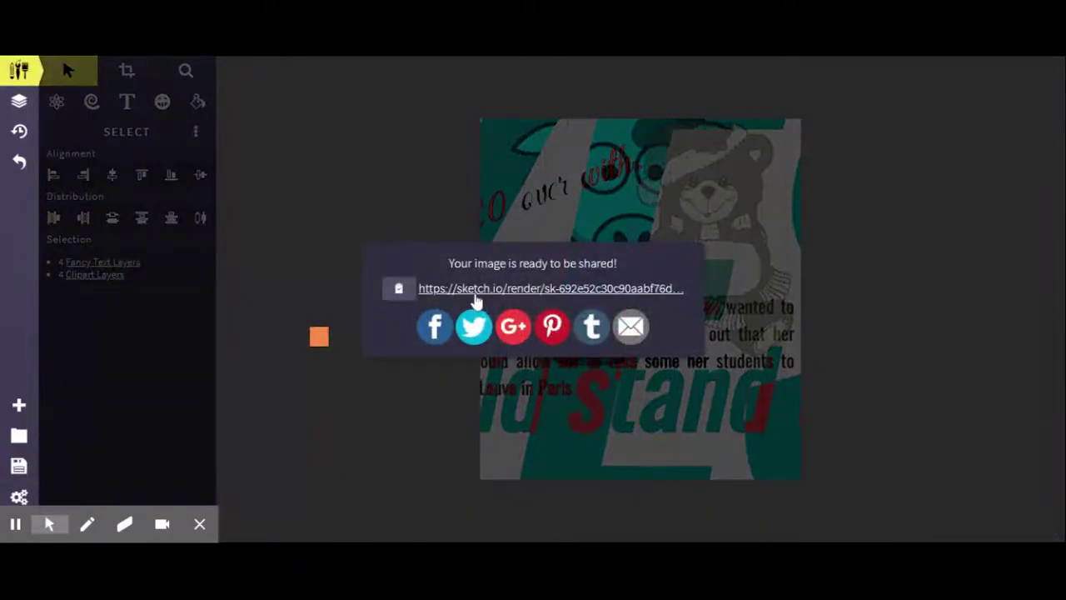
click(268, 291)
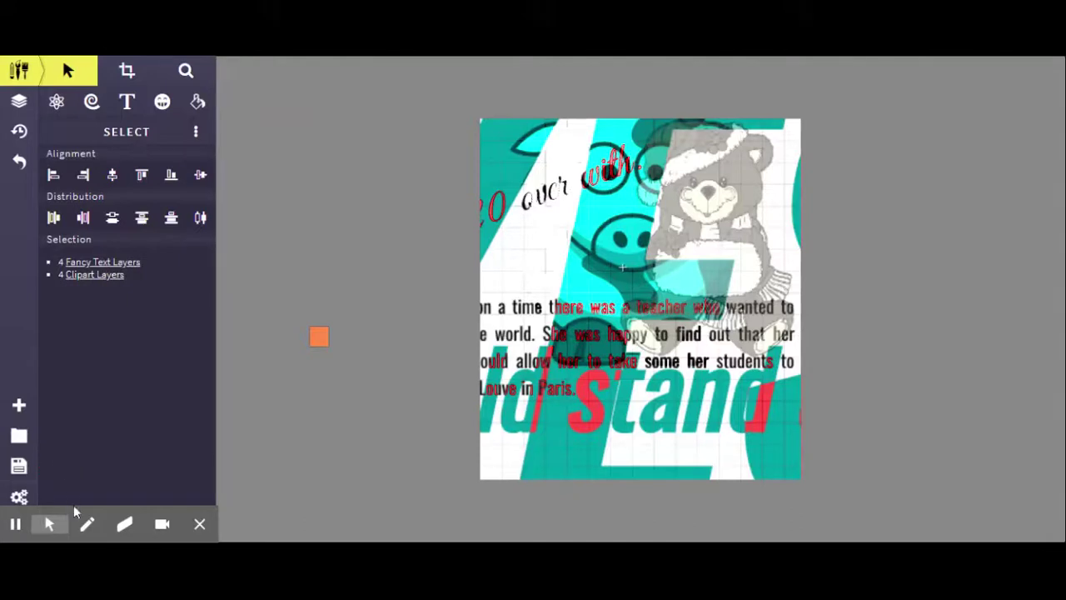
mouse_move(77, 494)
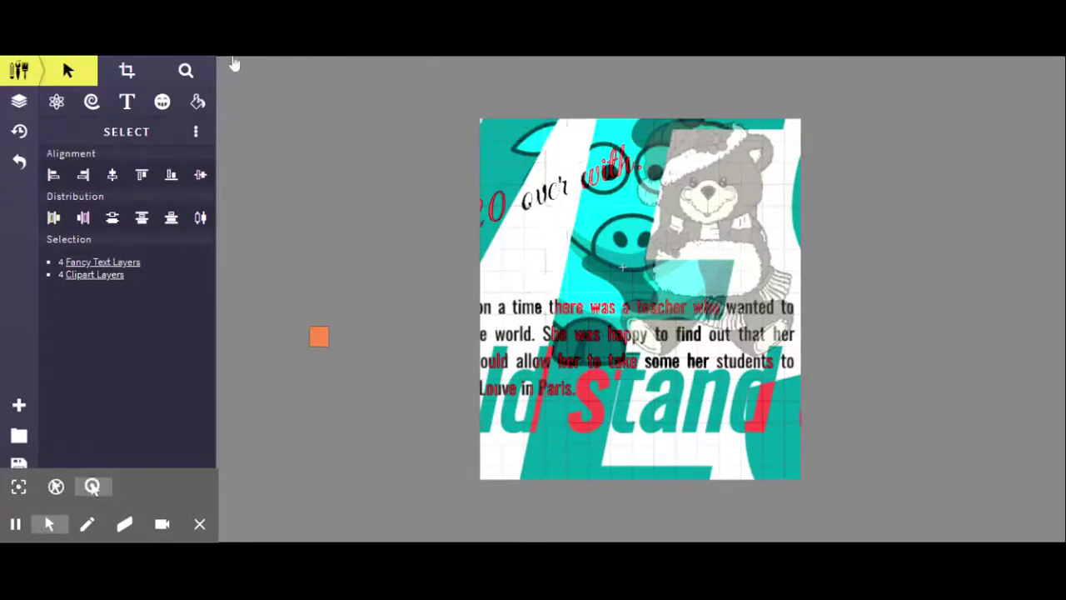
click(163, 523)
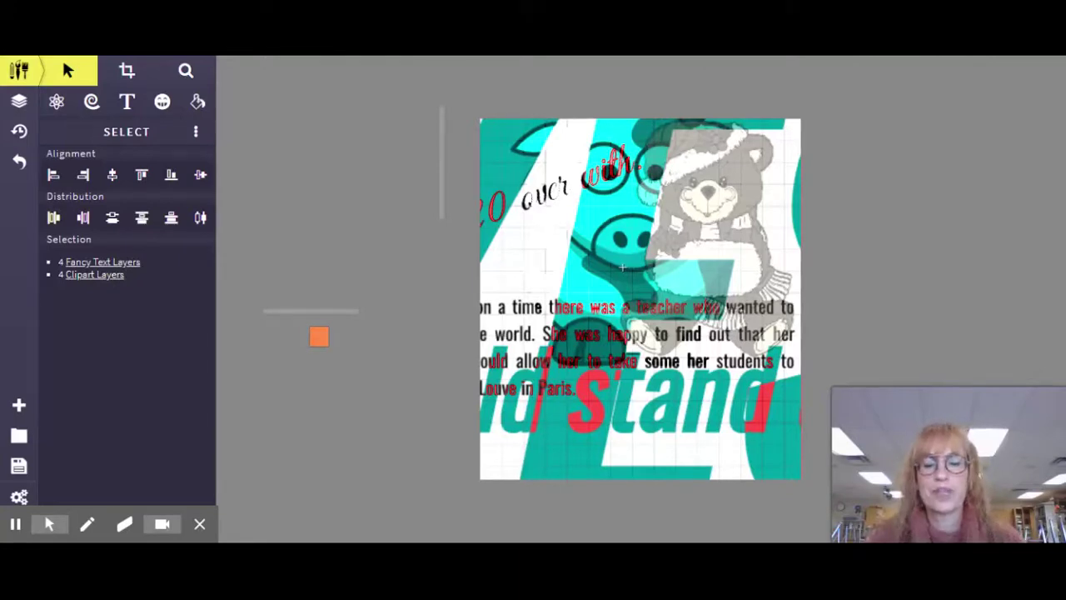
mouse_move(59, 528)
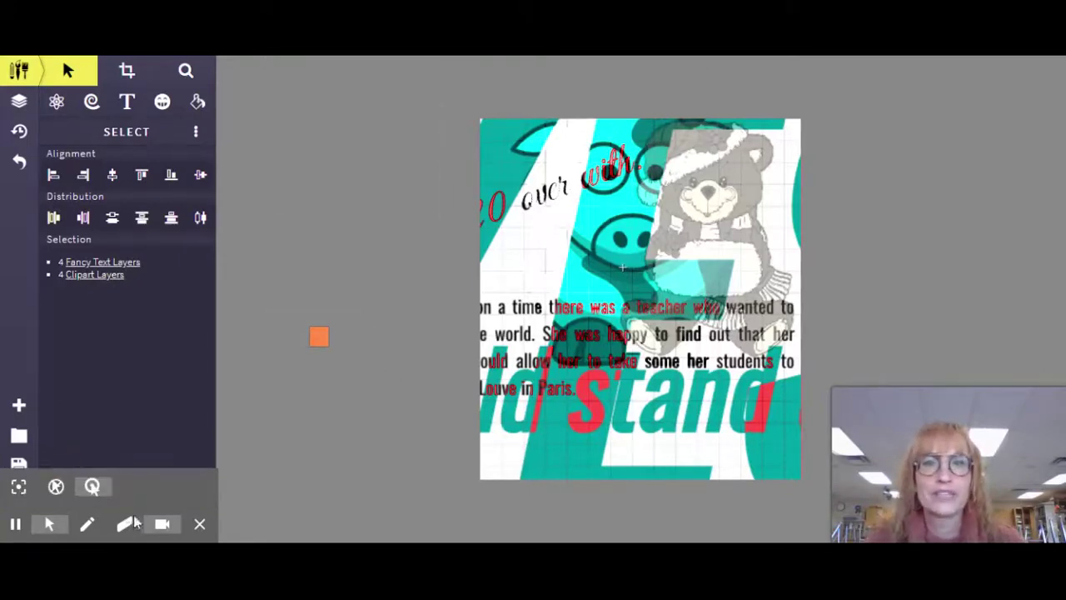